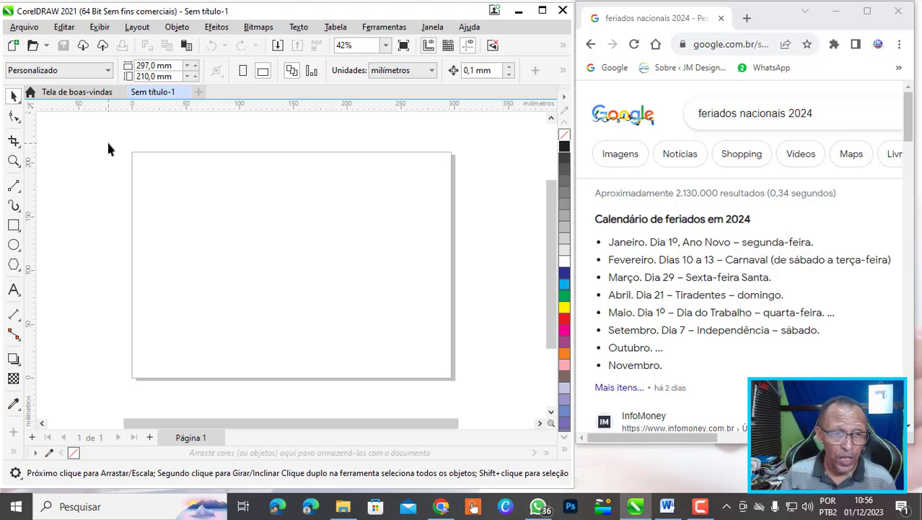
- Close the untitled document and start a new document named 'Calendario 2024'
click(184, 92)
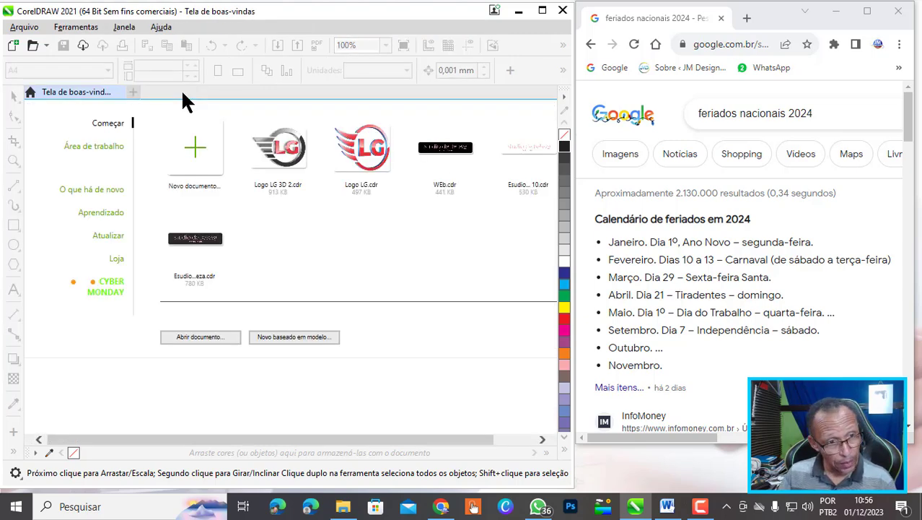
click(195, 152)
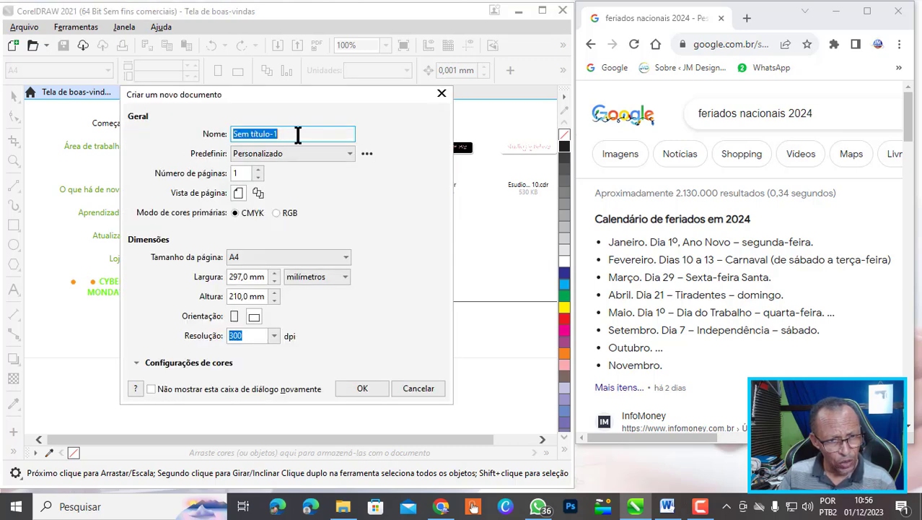
click(297, 135)
triple_click(257, 134)
text(Ca)
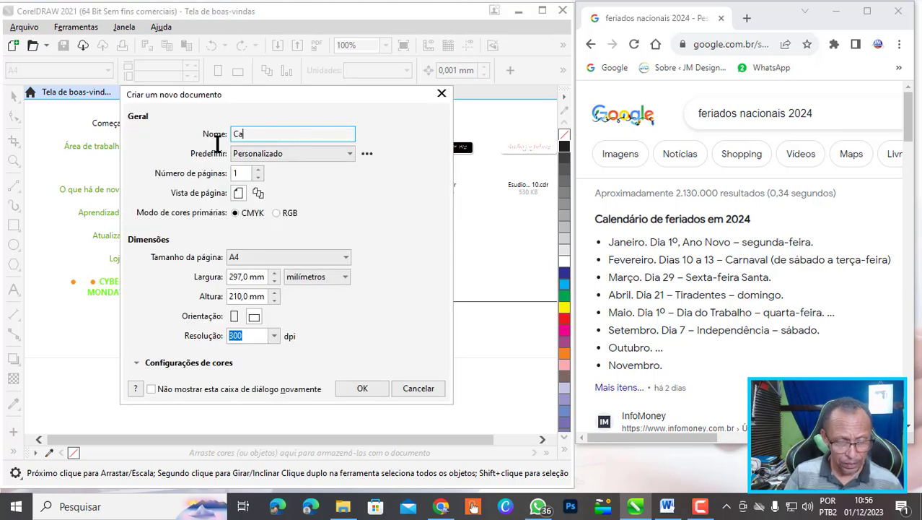
text(lendario 2024)
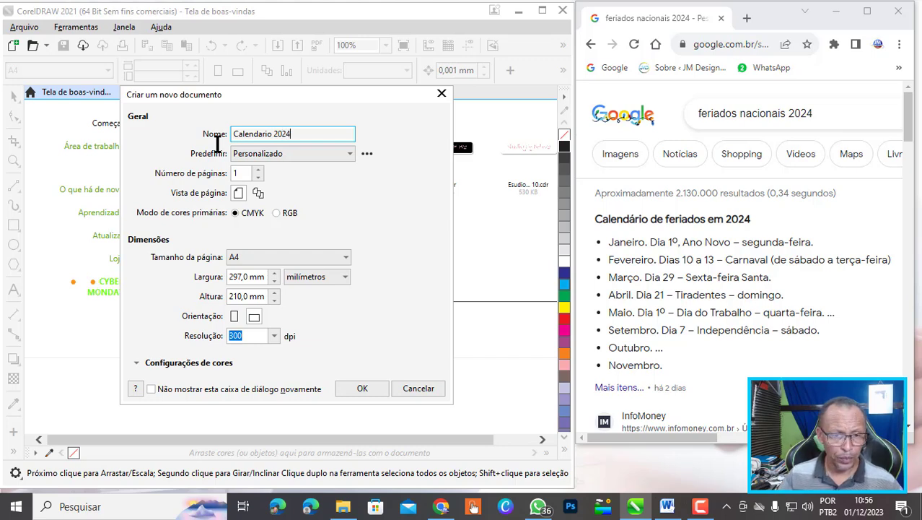
- Use the Padrão do CorelDRAW preset in landscape 297×210 mm and create the document
click(253, 316)
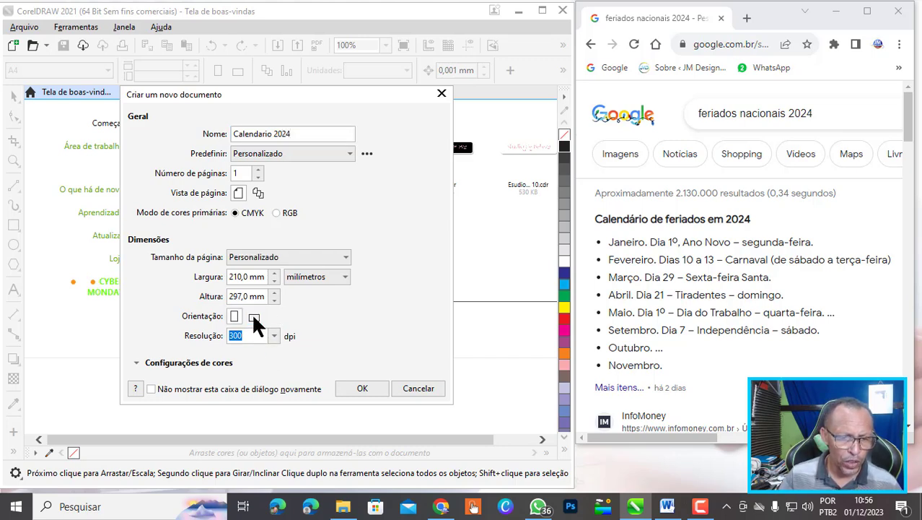
click(252, 316)
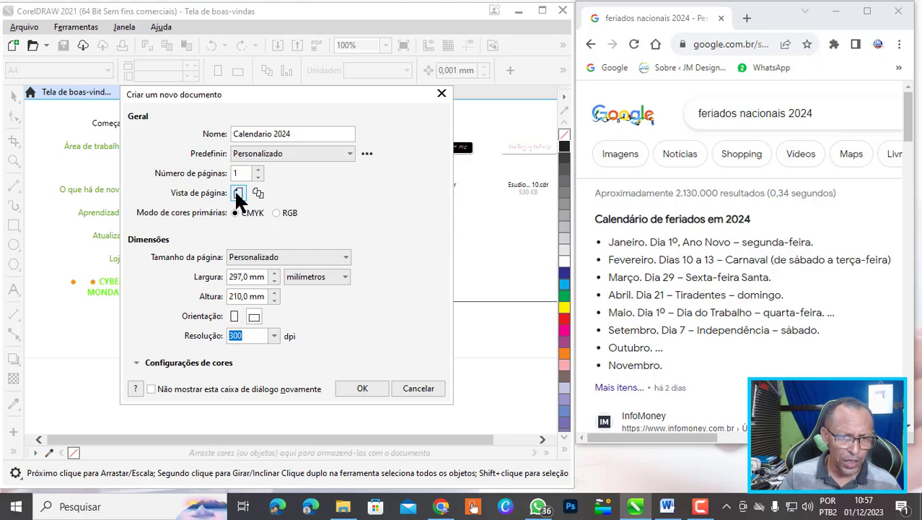
click(281, 152)
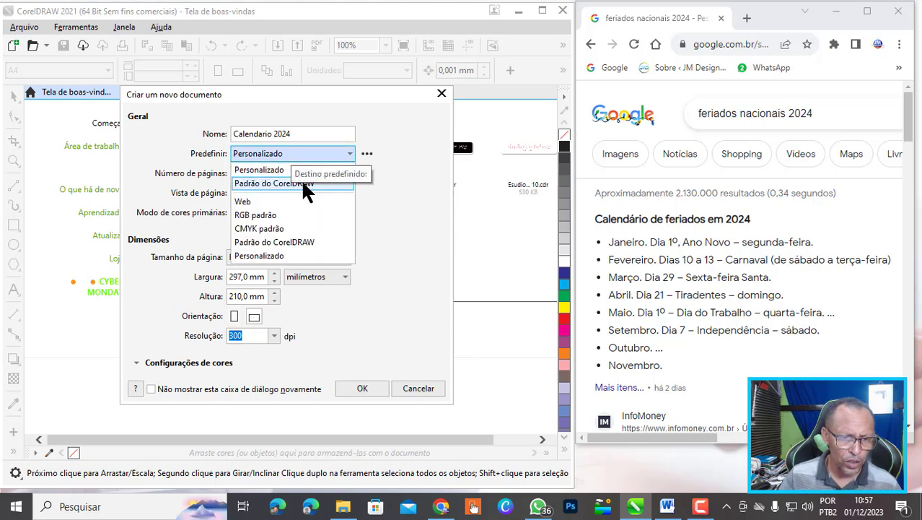
click(304, 184)
click(259, 317)
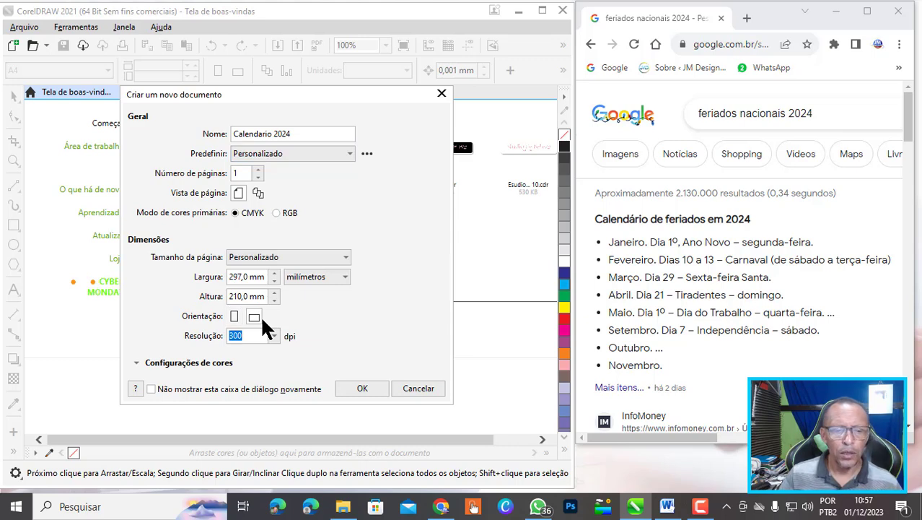
click(365, 388)
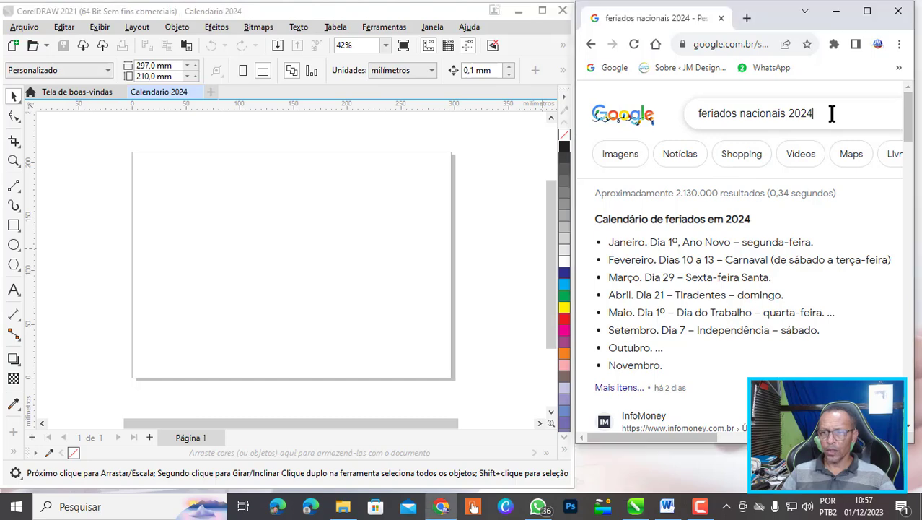
- Open ANBIMA's 'Feriados nacionais para o ano de 2024' page from the Google results
drag(833, 114, 693, 120)
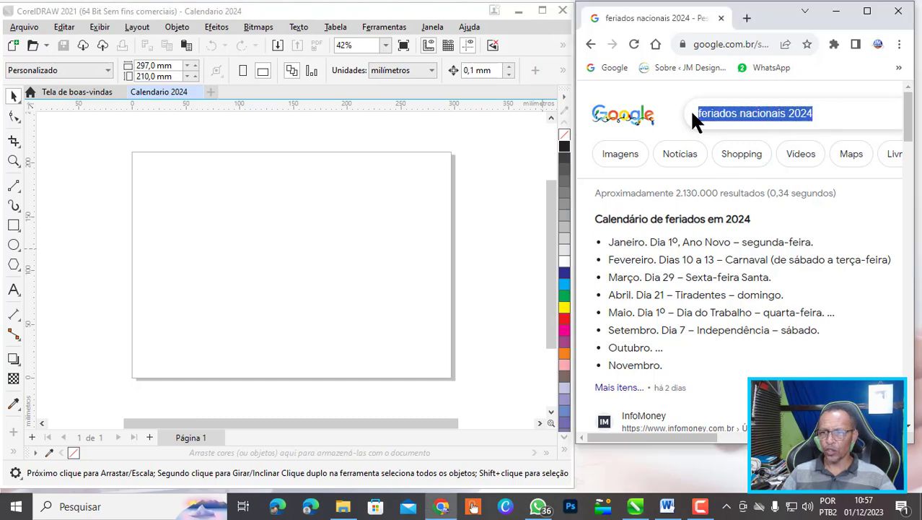
click(828, 117)
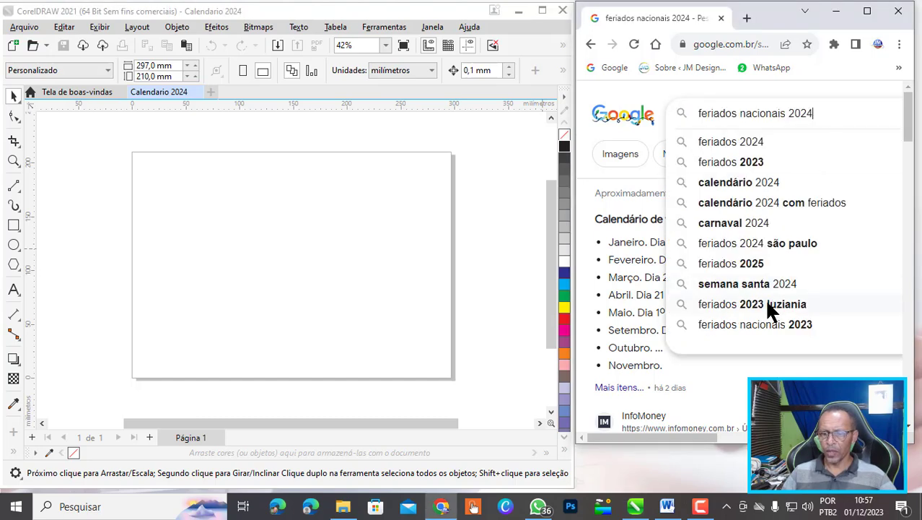
click(676, 324)
scroll(677, 323, down, 2)
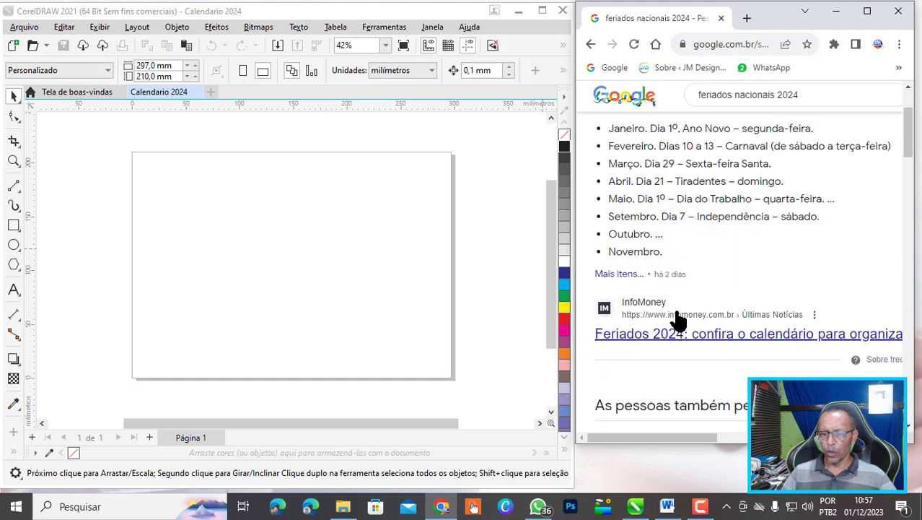
scroll(679, 319, down, 1)
scroll(676, 314, down, 2)
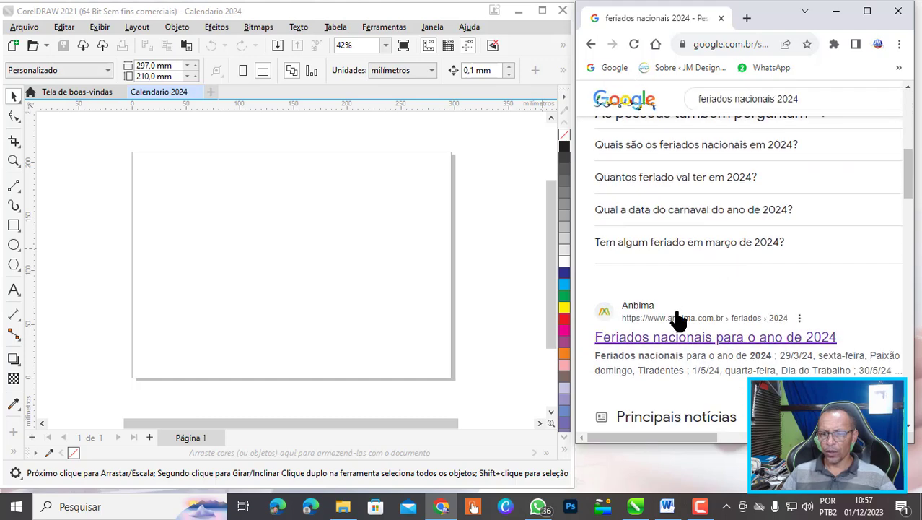
scroll(679, 318, down, 1)
click(674, 278)
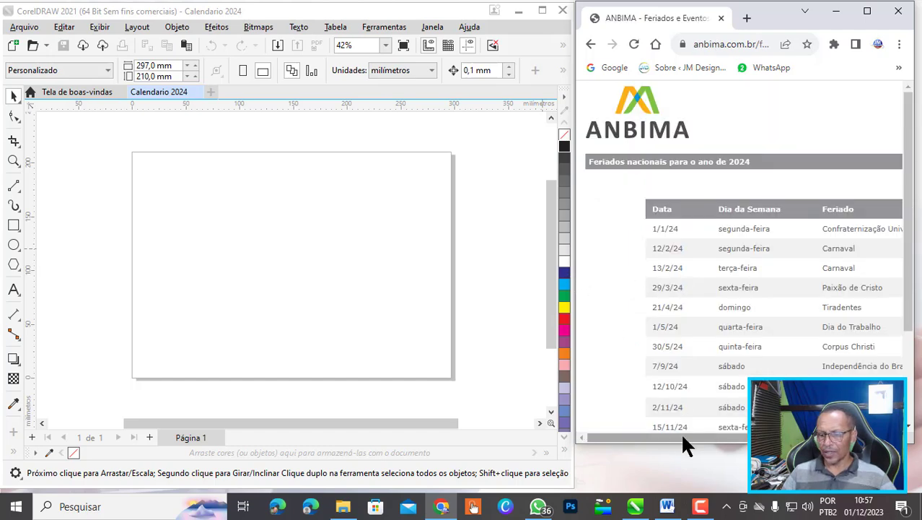
drag(682, 437, 707, 437)
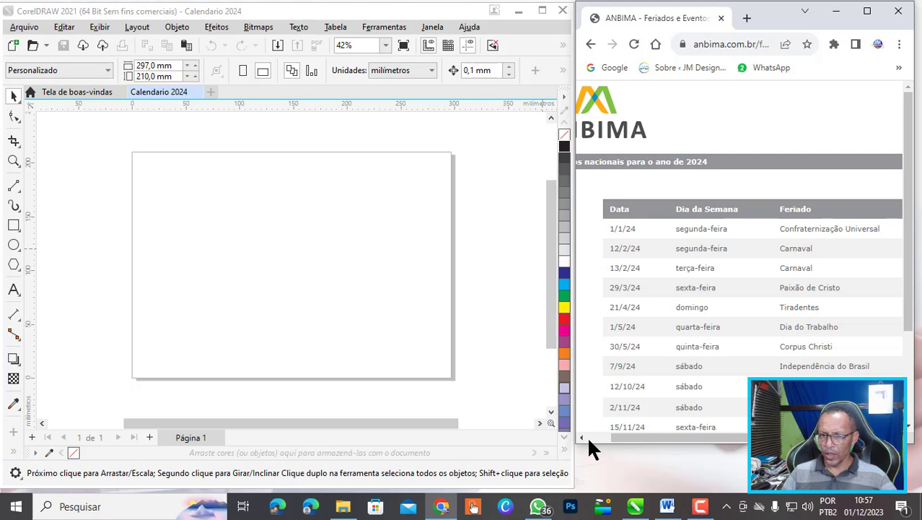
drag(625, 438, 638, 439)
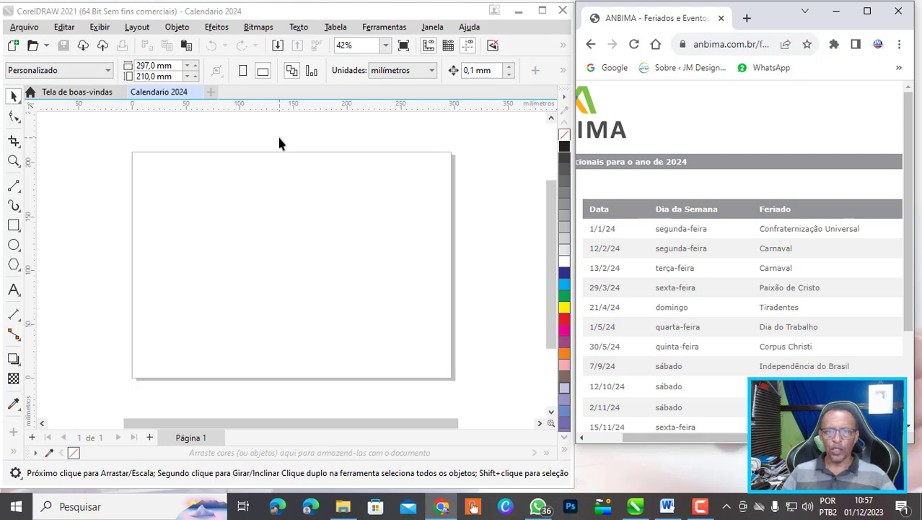
- Run the Wizard.CreateCalendar macro from the CalendarWizard project via Executar Script
click(373, 30)
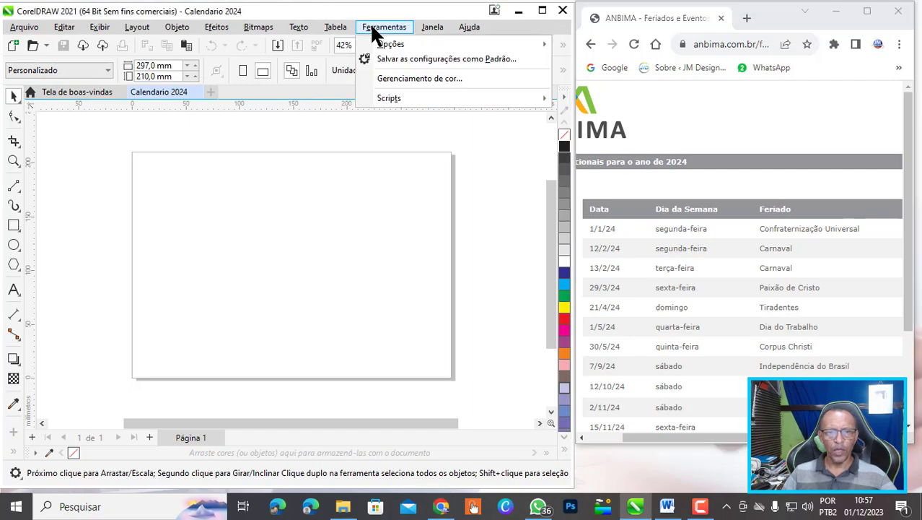
mouse_move(168, 139)
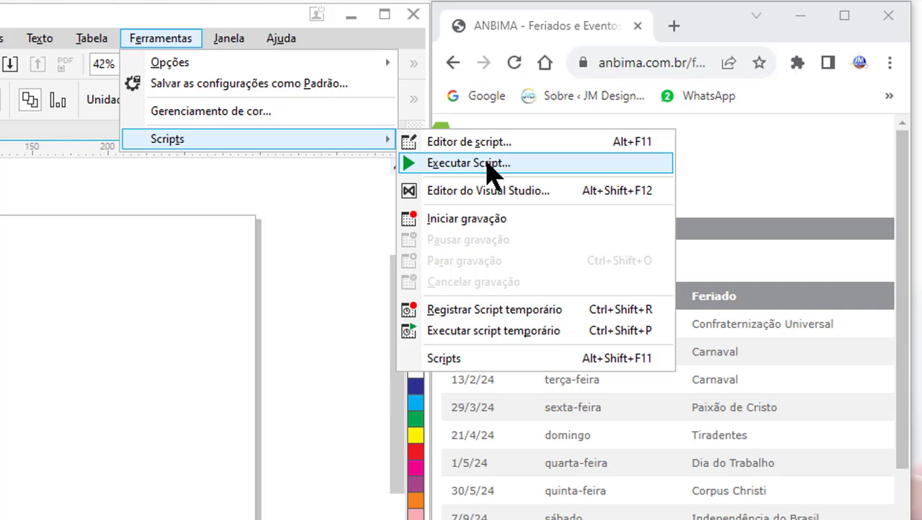
click(490, 165)
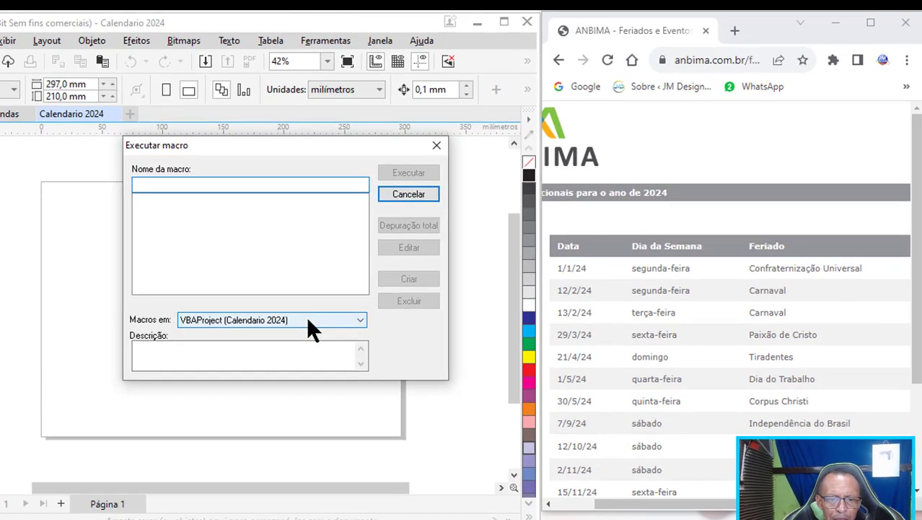
click(307, 320)
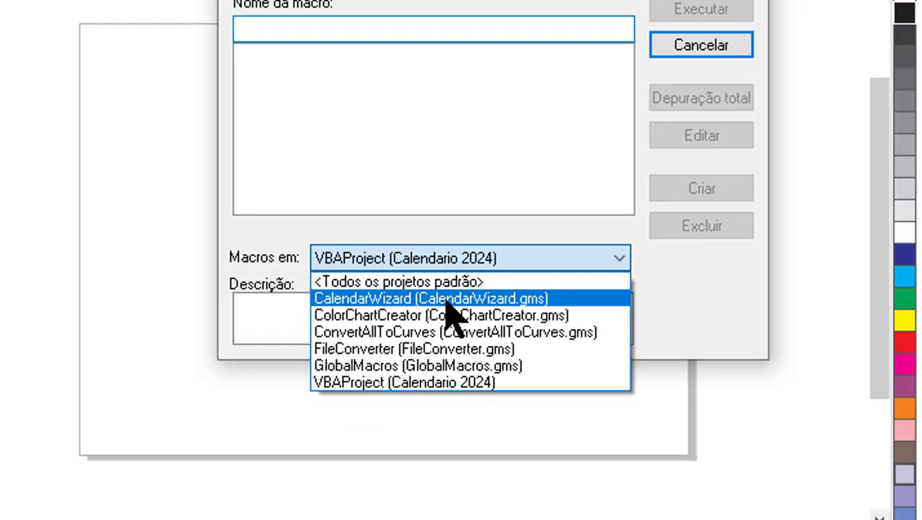
click(539, 303)
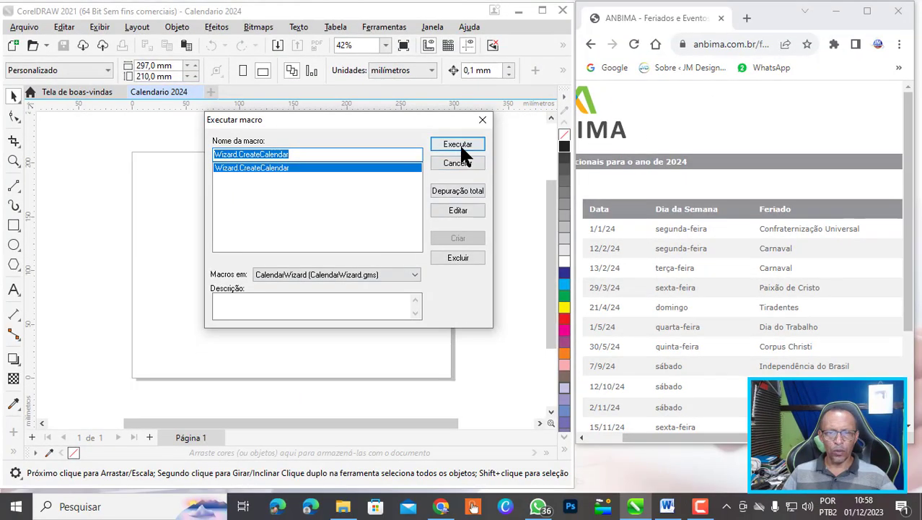
click(459, 142)
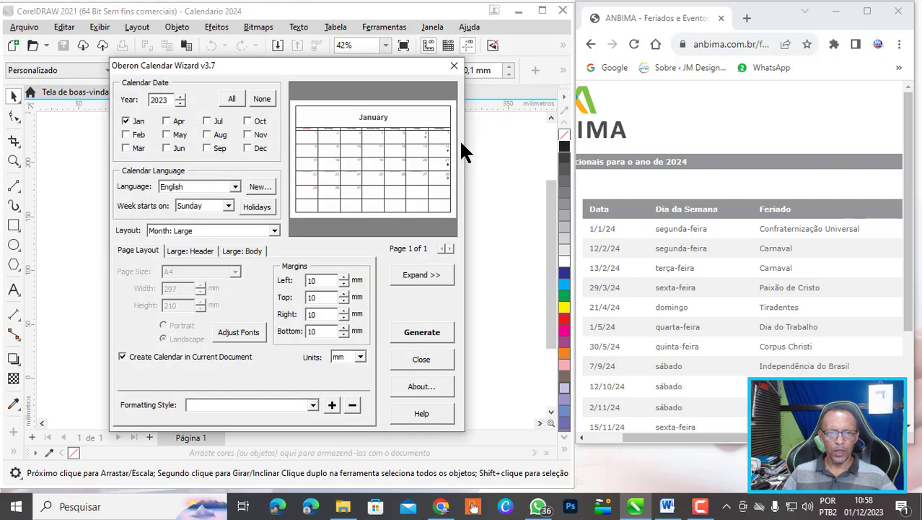
- Set the wizard to year 2024, all months, Portuguese language, and open its Holidays list
drag(379, 64, 403, 65)
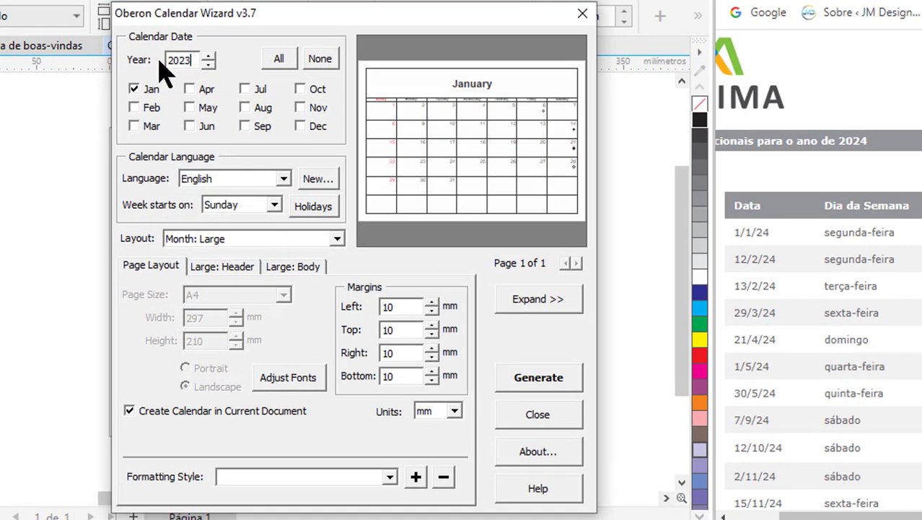
click(208, 57)
click(279, 59)
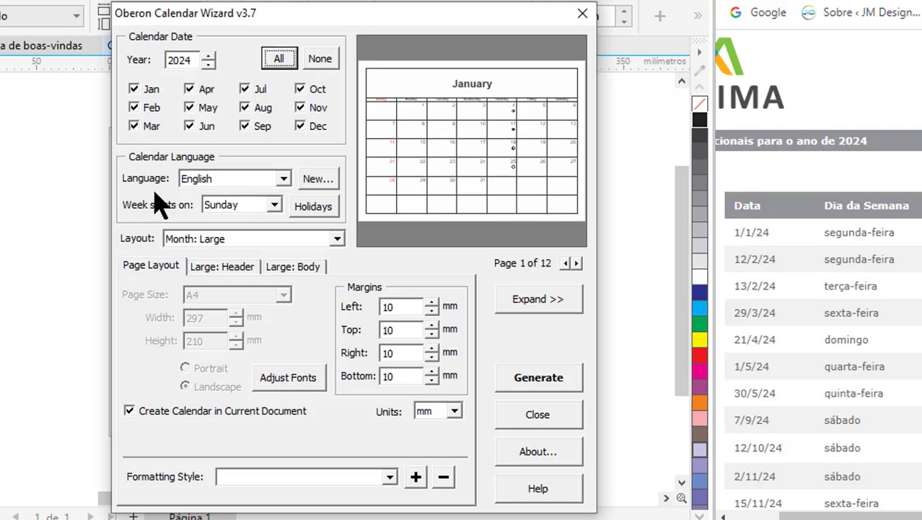
click(284, 180)
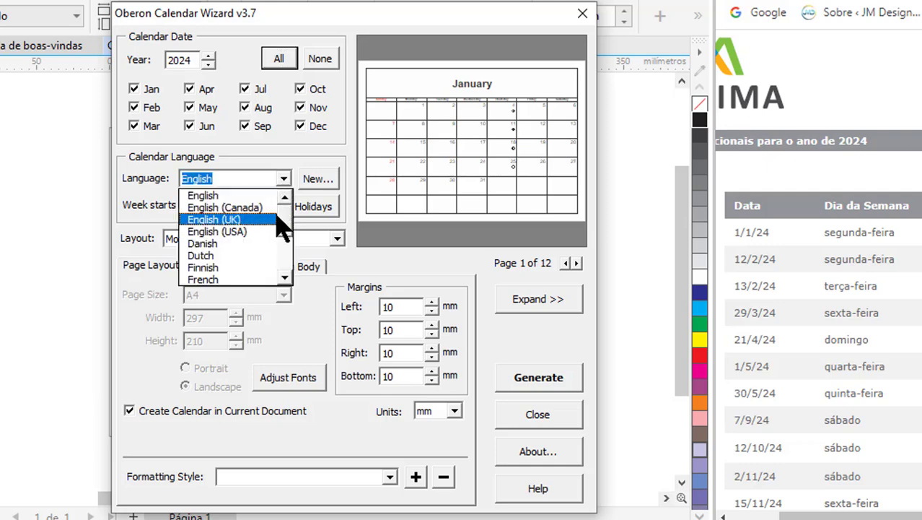
drag(289, 221, 290, 254)
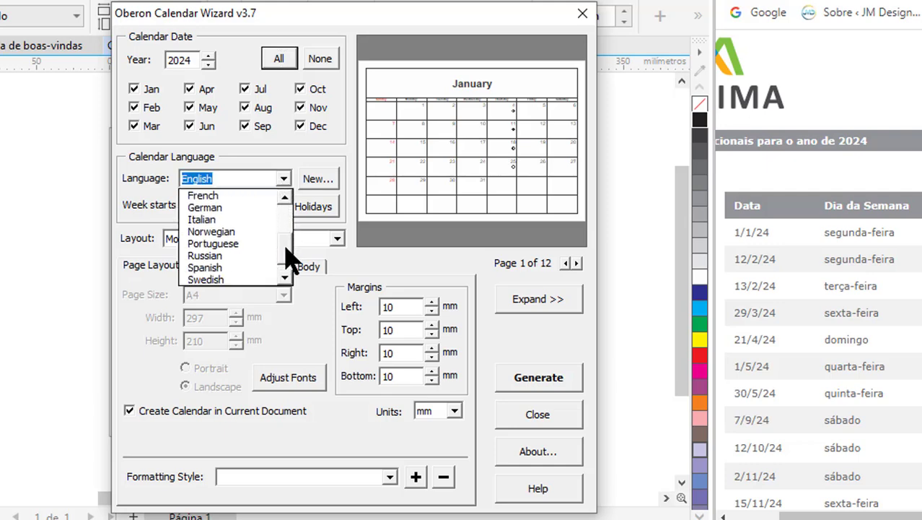
click(234, 243)
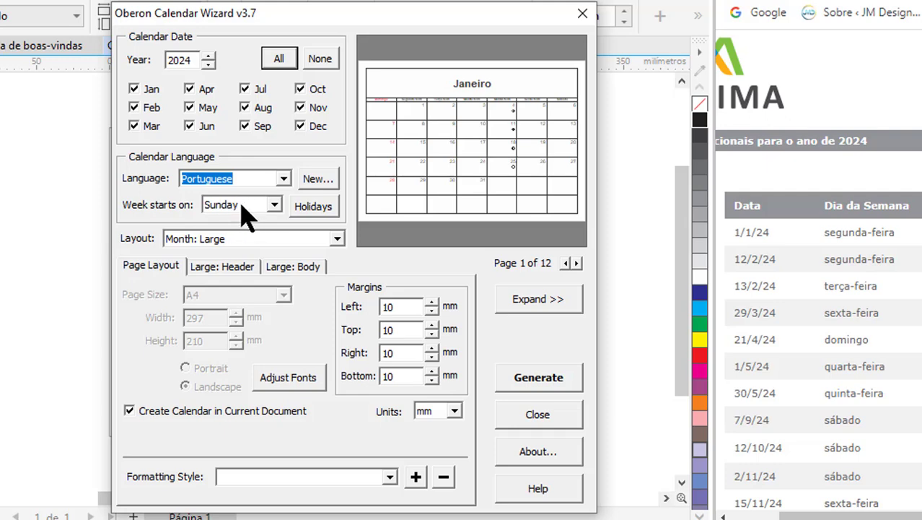
click(304, 205)
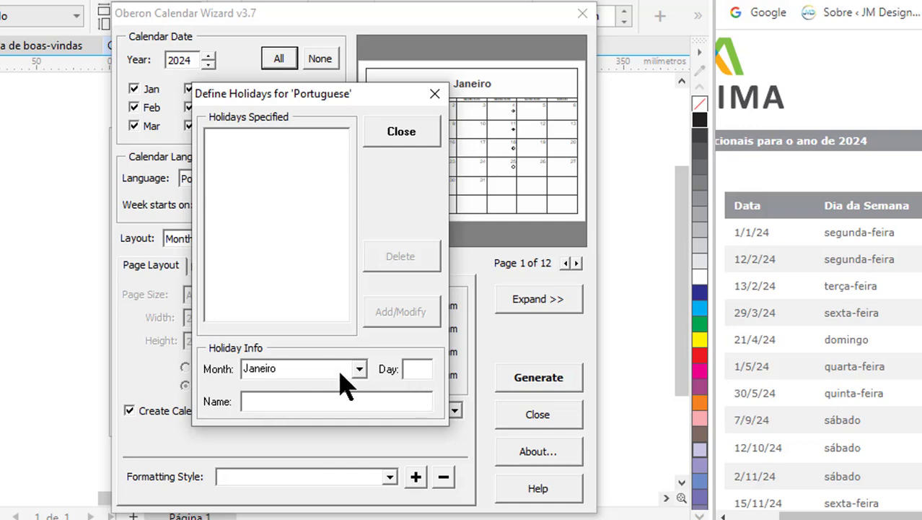
- Add the Janeiro 1 holiday 'Confraternização Universal', copying its name from the ANBIMA table
click(306, 369)
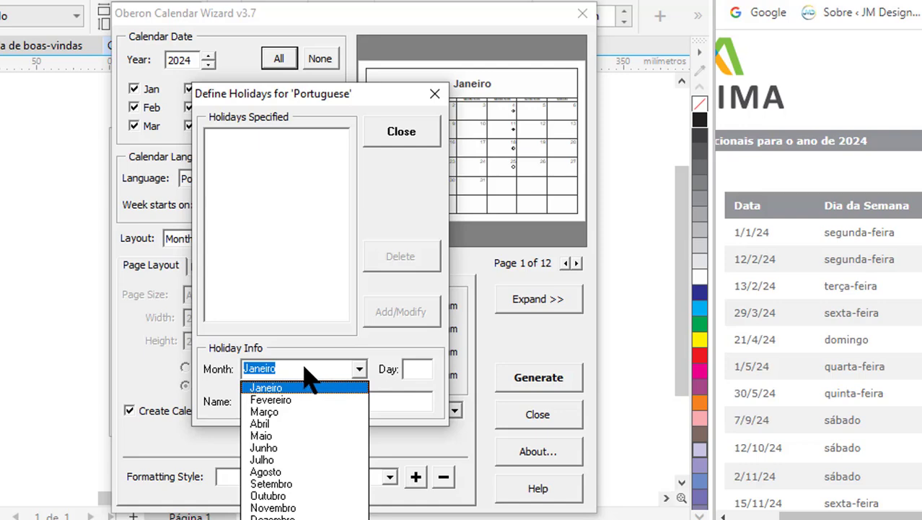
click(290, 388)
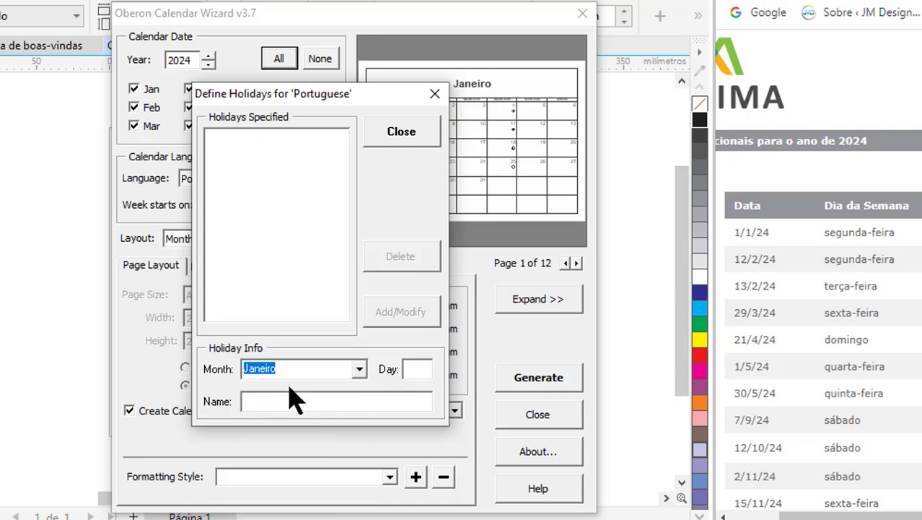
click(417, 374)
text(1)
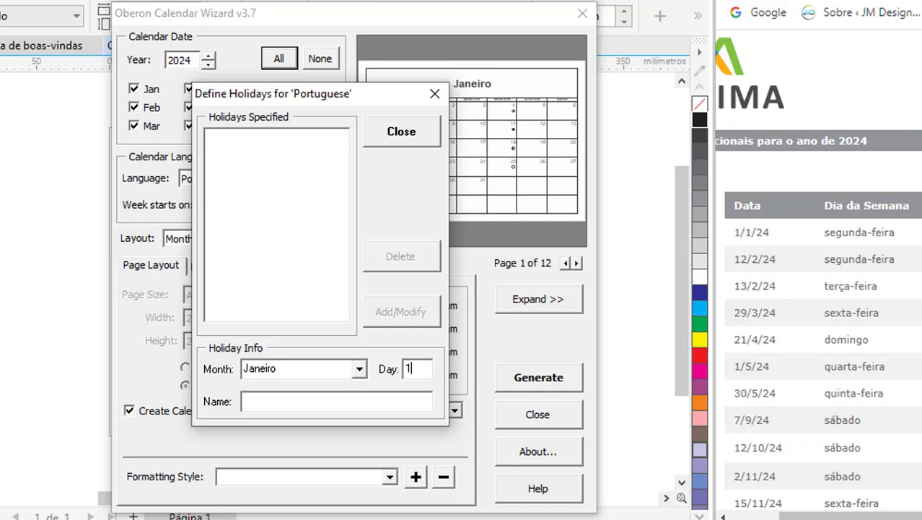
key(alt+Tab)
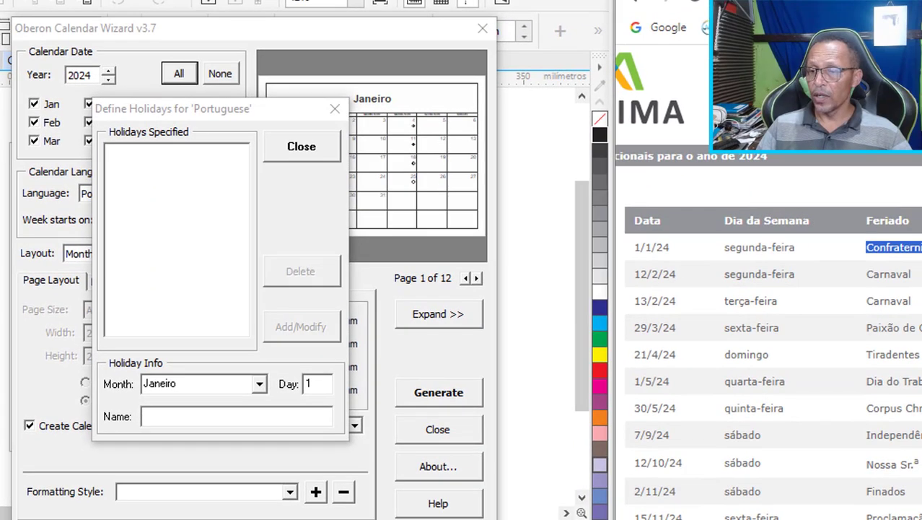
right_click(760, 249)
click(778, 261)
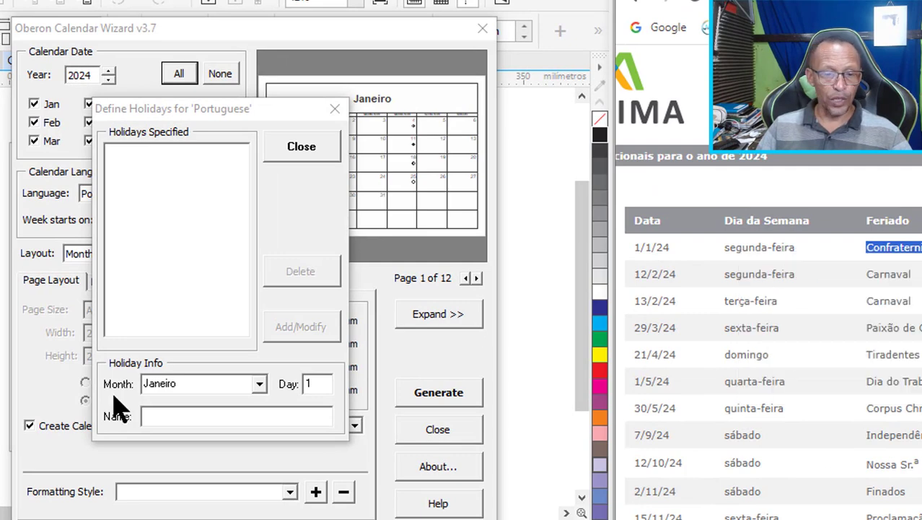
click(154, 415)
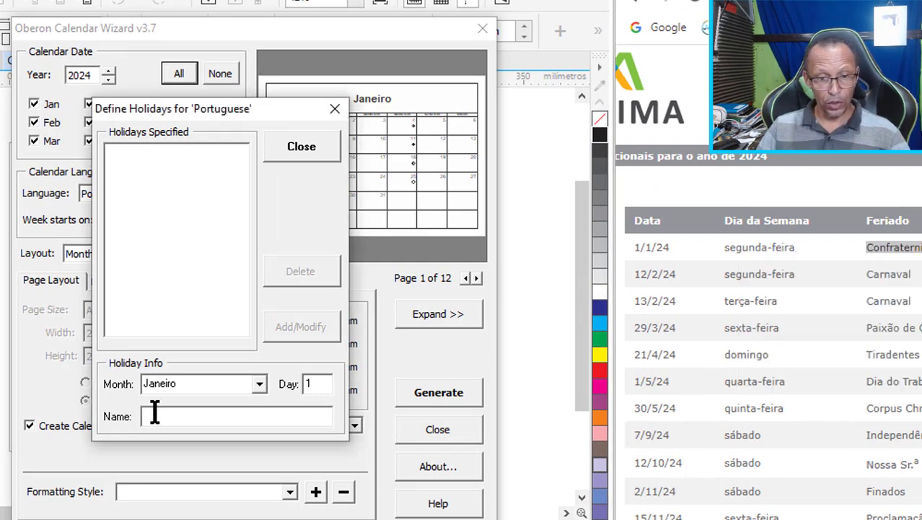
text(Confraternização Universal)
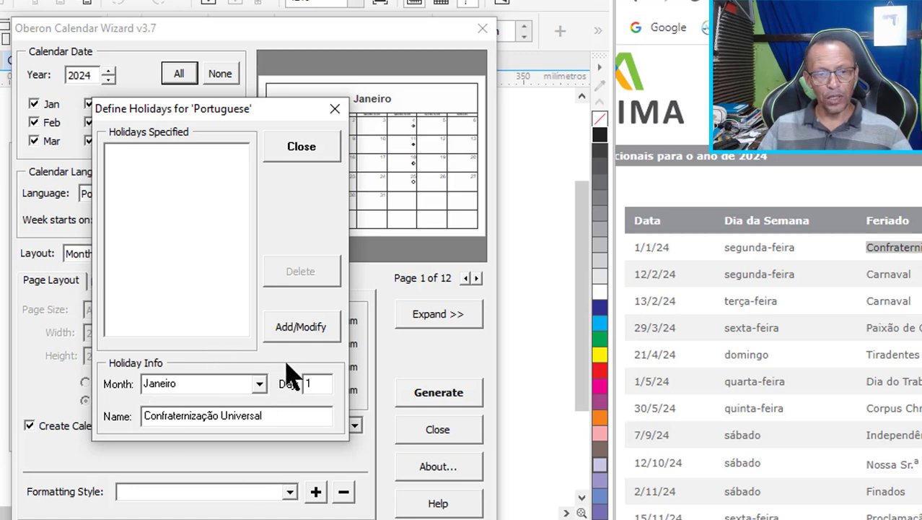
click(287, 329)
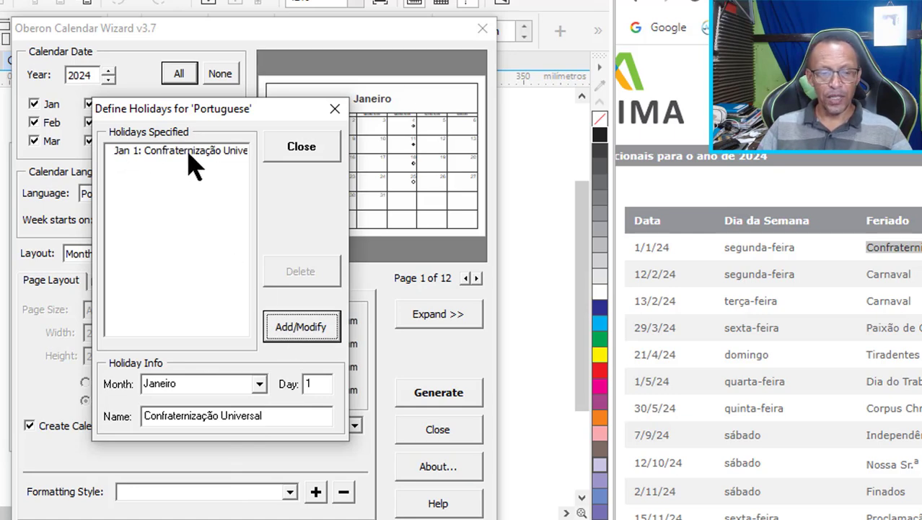
- Add the Fevereiro 12 'Carnaval' holiday to the list
click(259, 384)
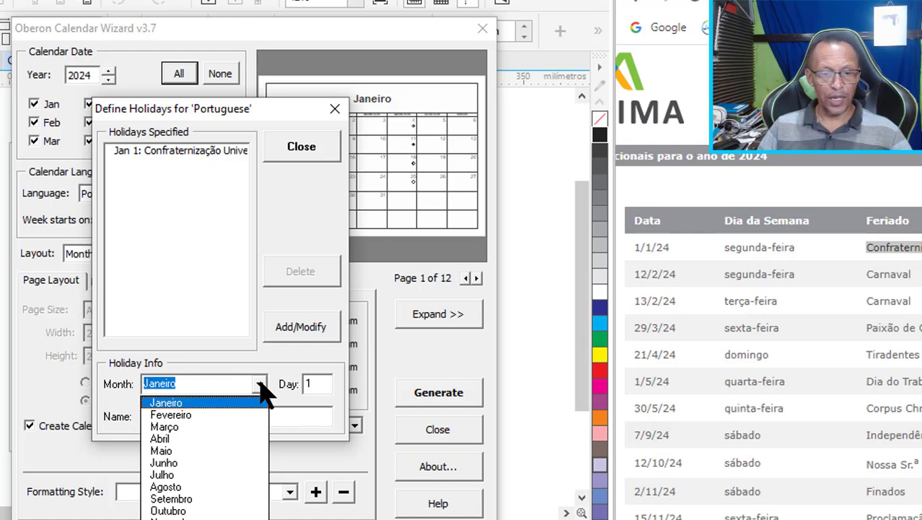
click(181, 416)
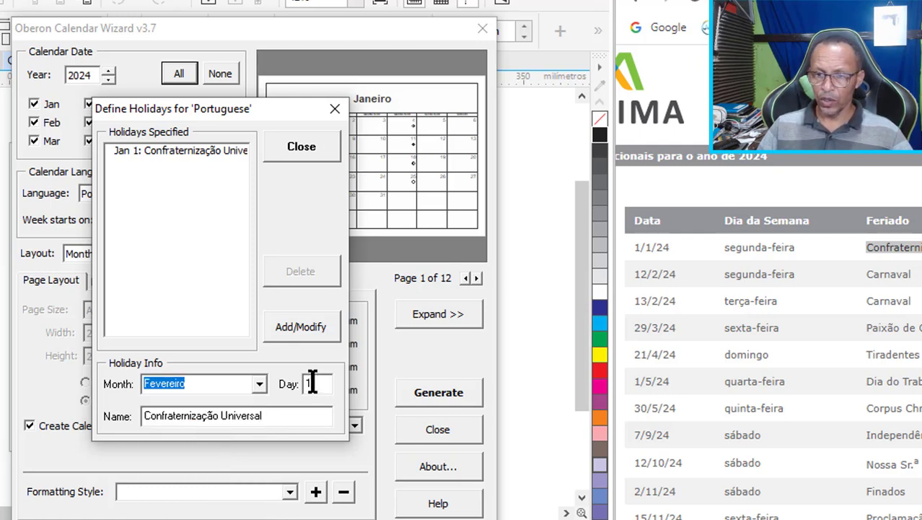
click(311, 383)
text(2)
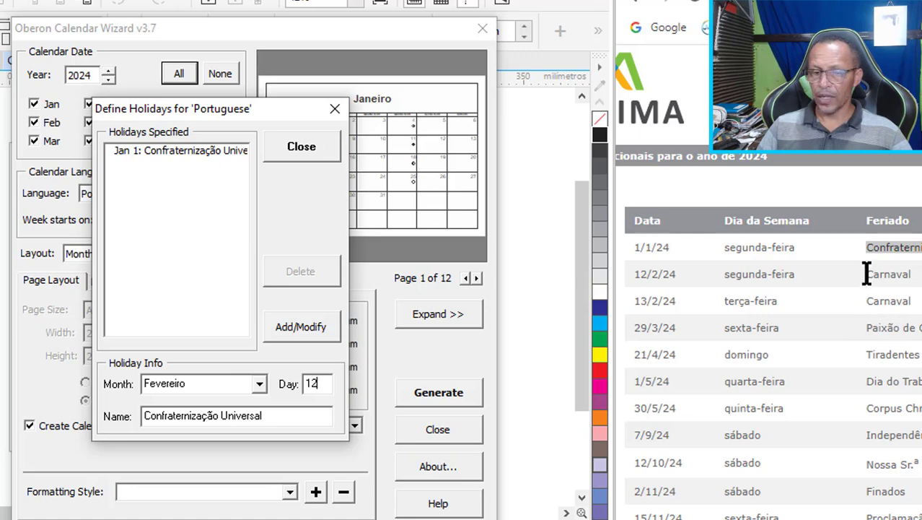
drag(275, 416, 130, 417)
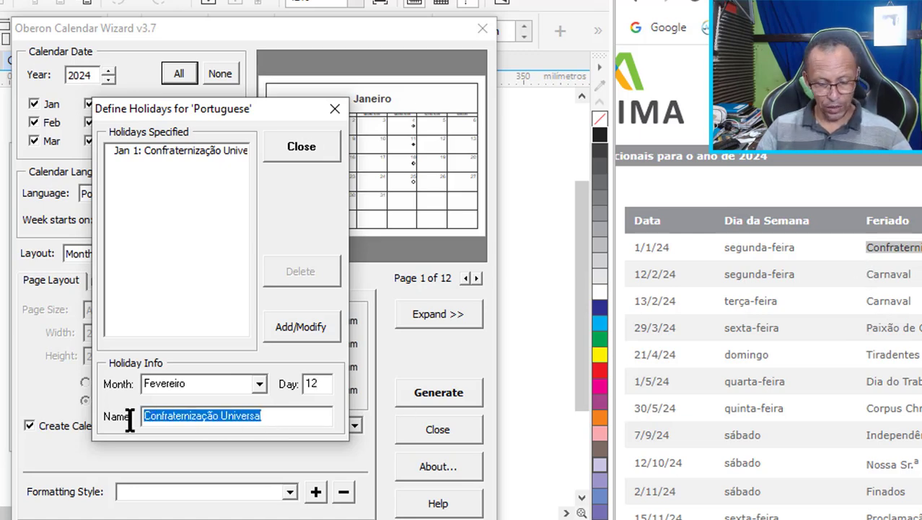
text(Carnaval)
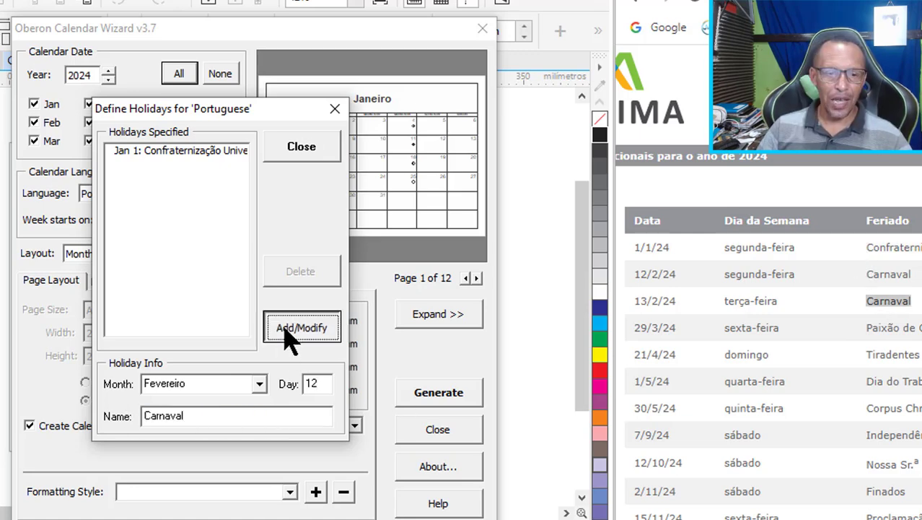
click(285, 328)
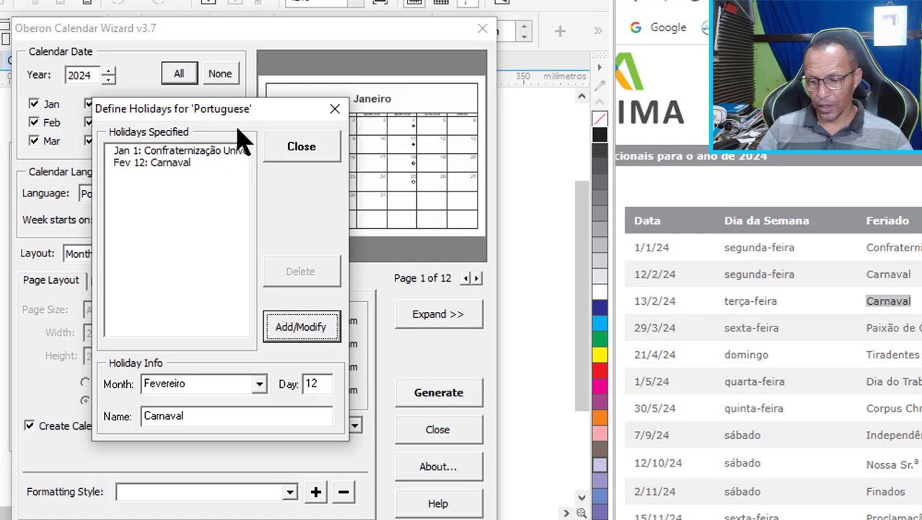
key(F10)
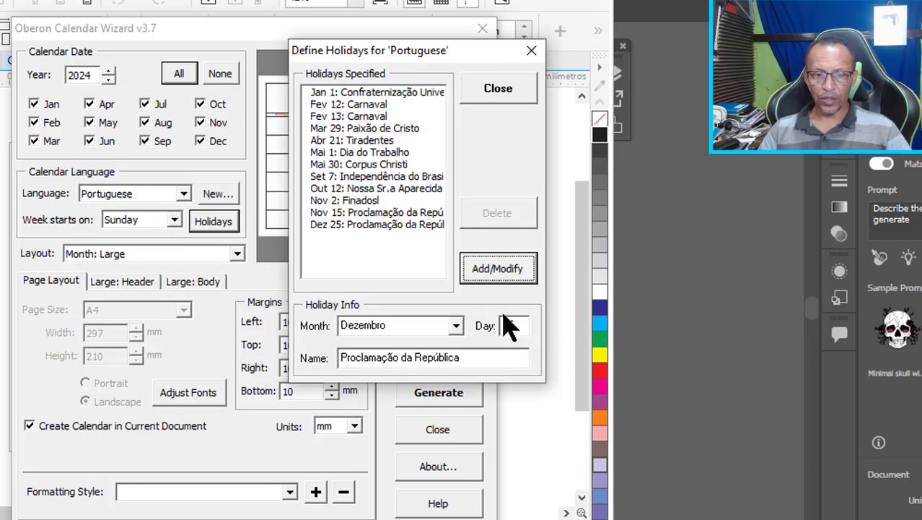
- Close the holiday definitions and preview layouts with small months on both sides and two small months
click(512, 94)
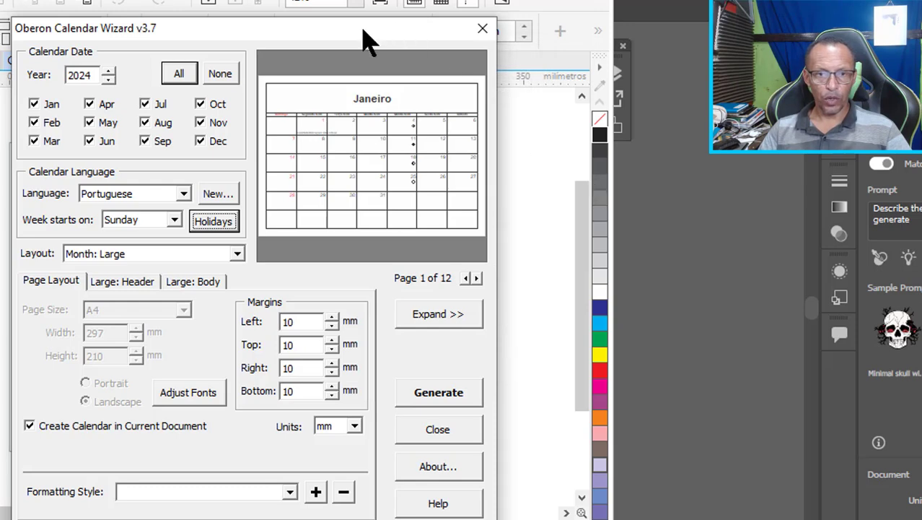
drag(367, 37, 433, 37)
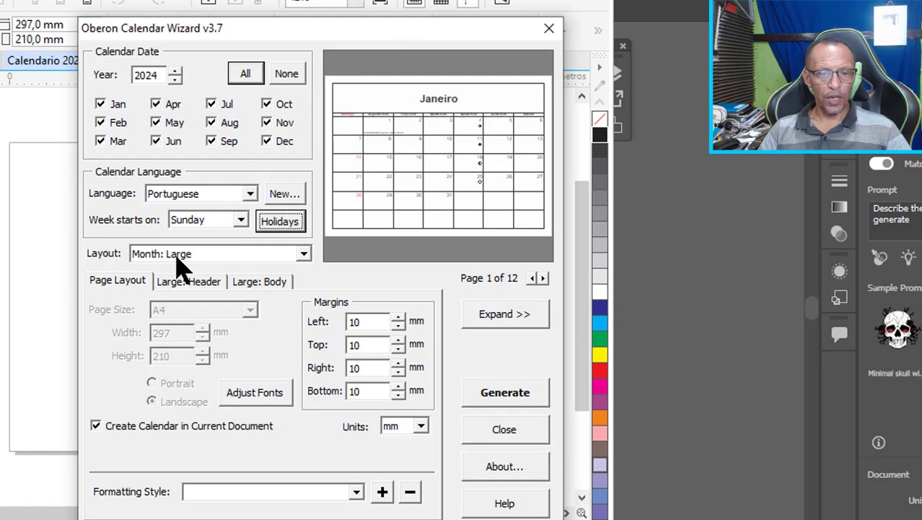
click(304, 253)
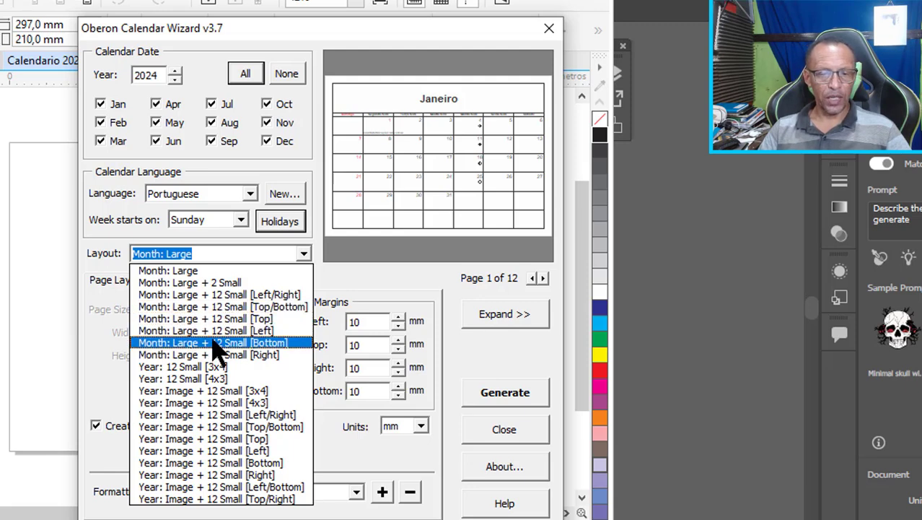
click(201, 294)
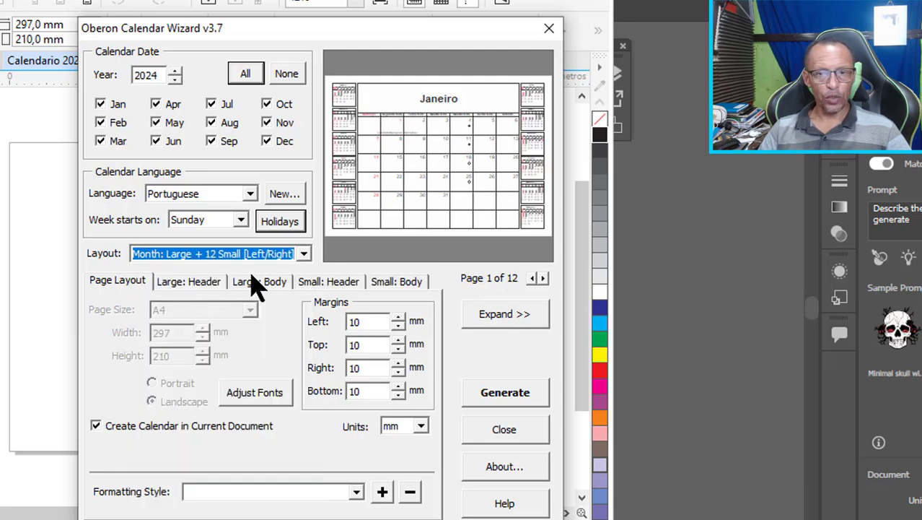
click(304, 254)
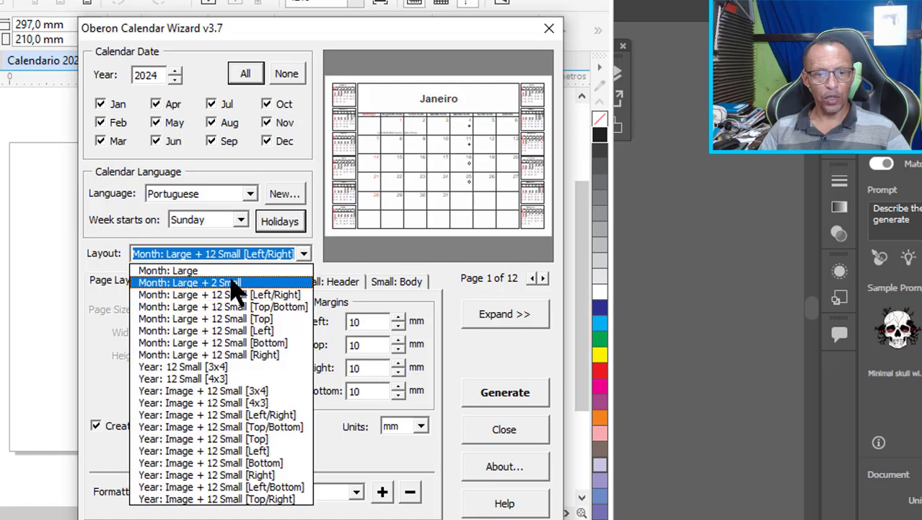
click(236, 286)
- Try the remaining small-month and year layouts, then settle on Year: 12 Small [4x3]
click(306, 253)
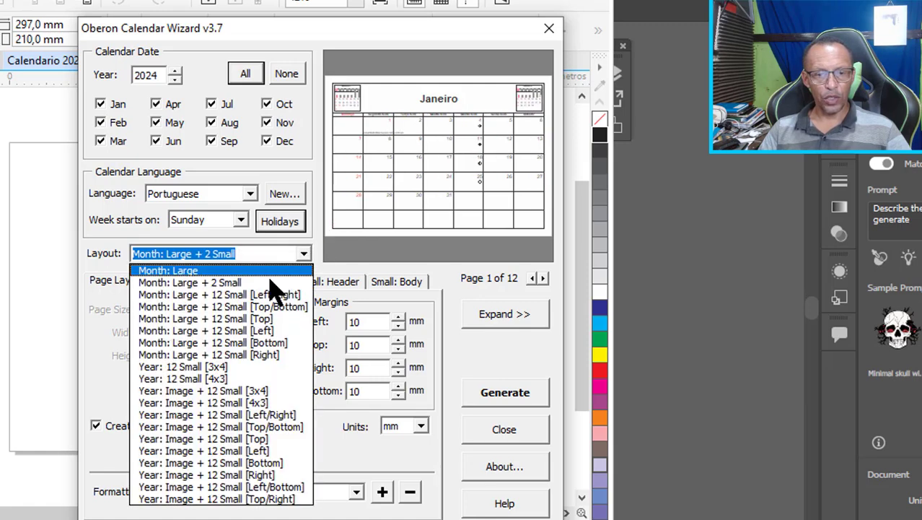
click(232, 307)
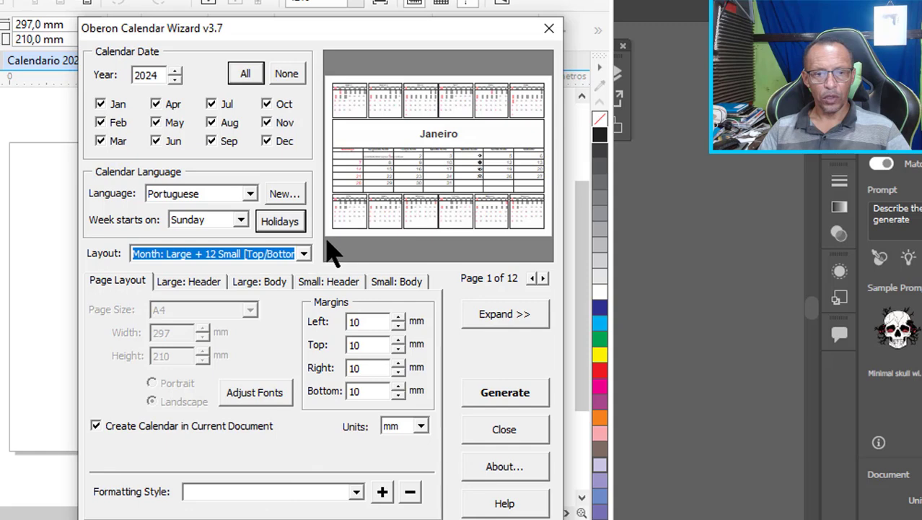
click(306, 253)
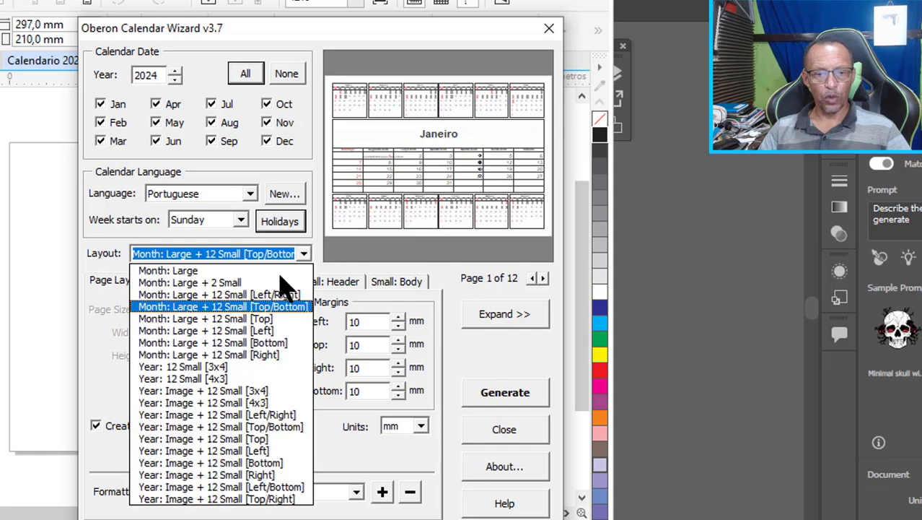
click(222, 343)
click(304, 253)
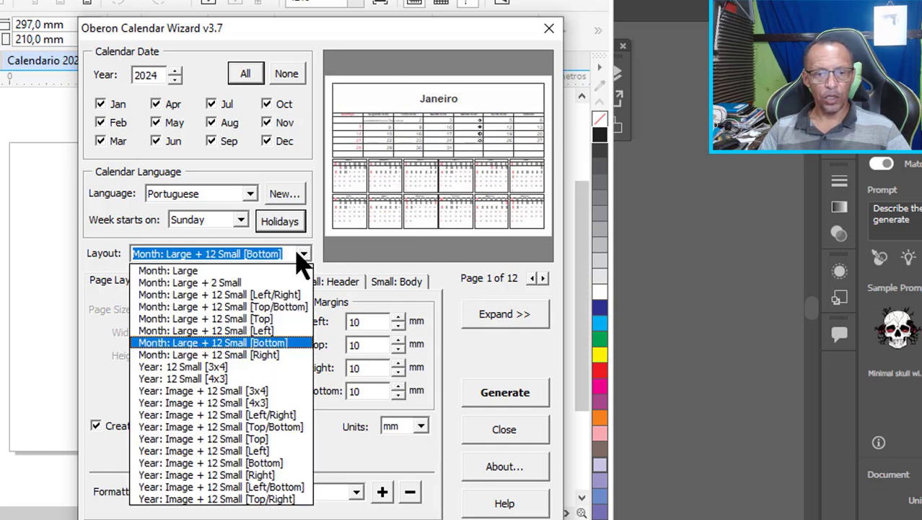
click(186, 393)
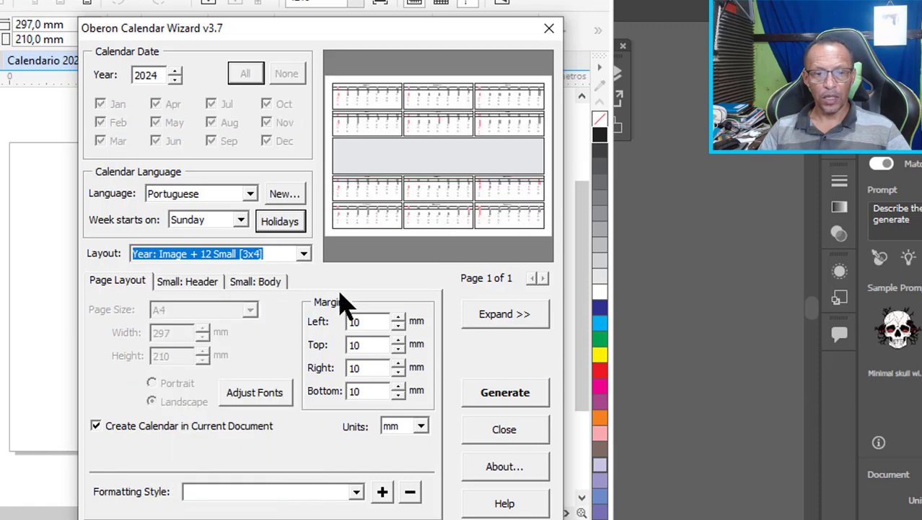
click(302, 255)
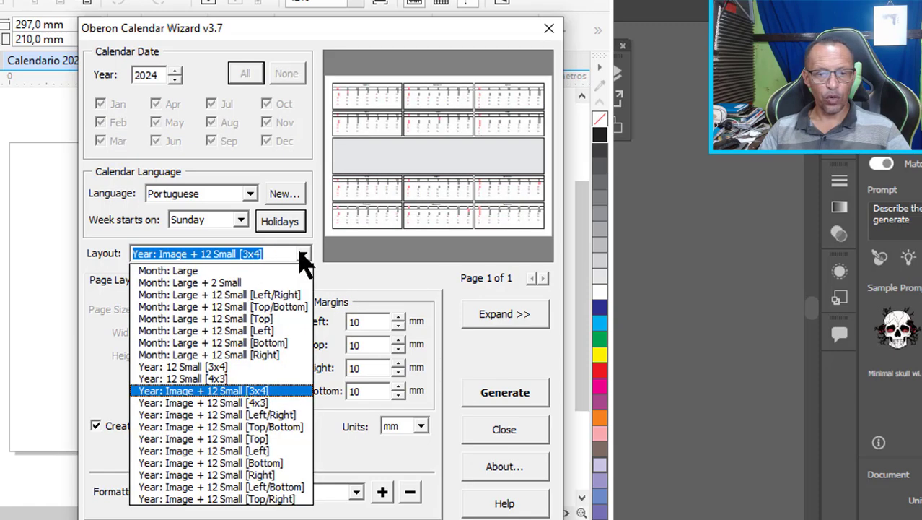
click(235, 379)
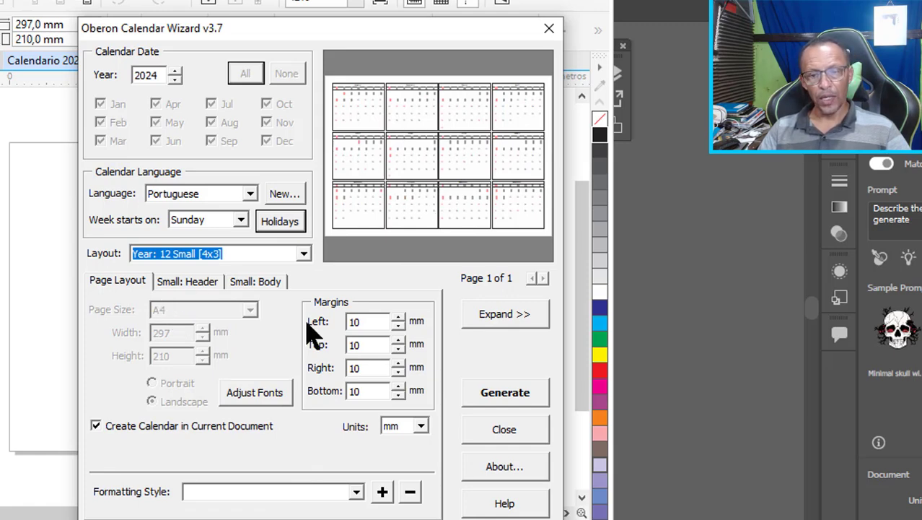
- Expand the wizard's preview and bring up the Small: Header formatting settings
click(504, 314)
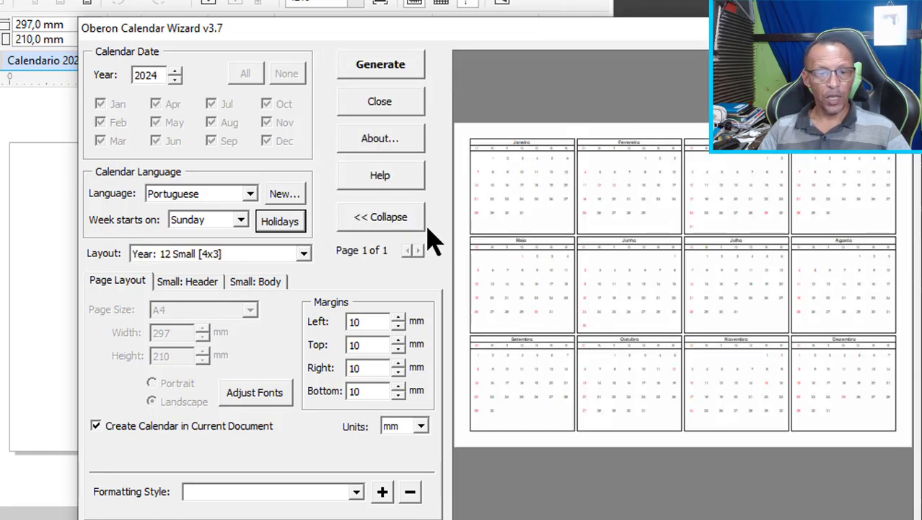
click(101, 283)
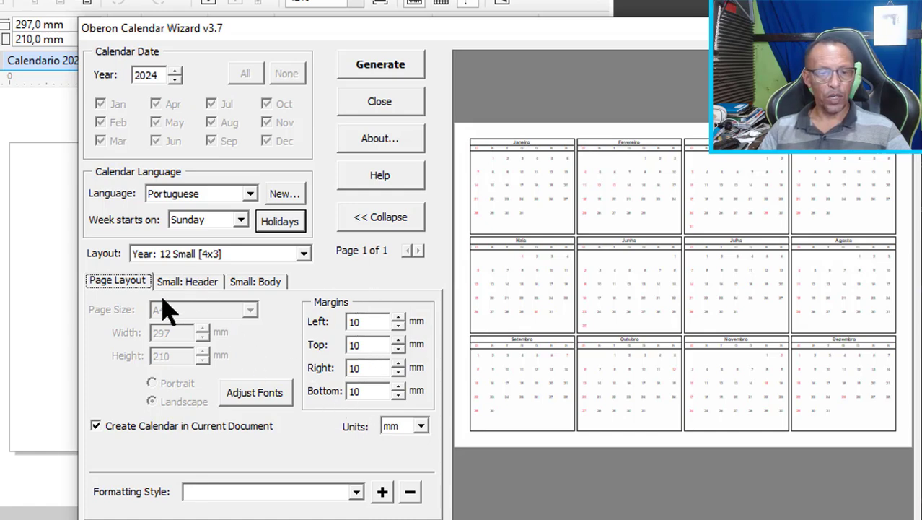
click(199, 285)
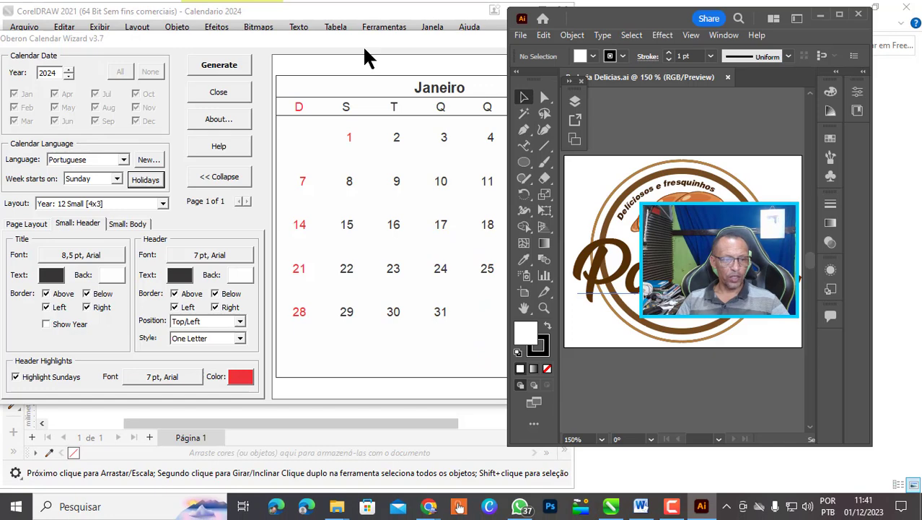
- Set the small-month Title Back colour to orange-red #D15338
click(110, 275)
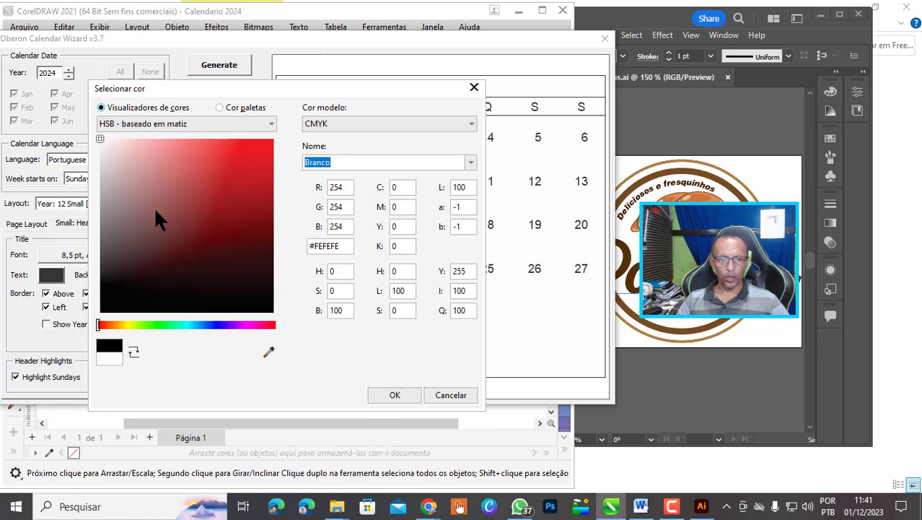
click(270, 351)
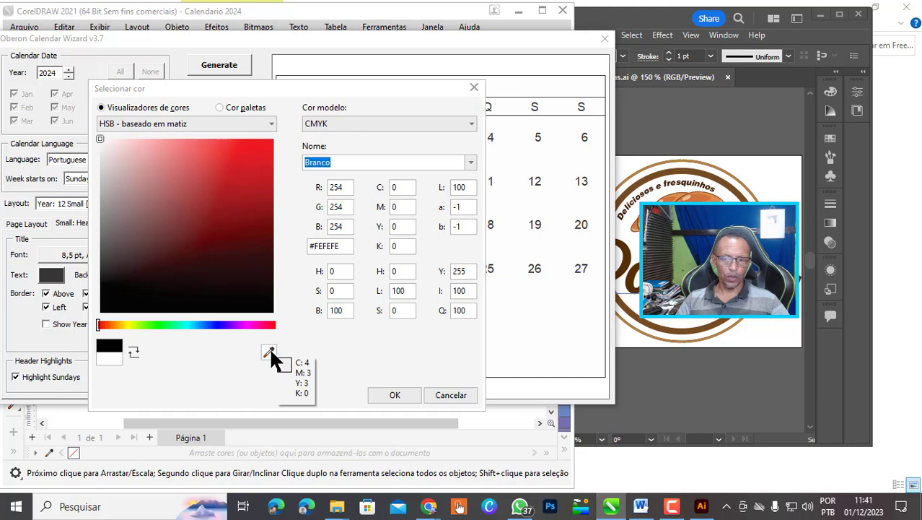
key(Escape)
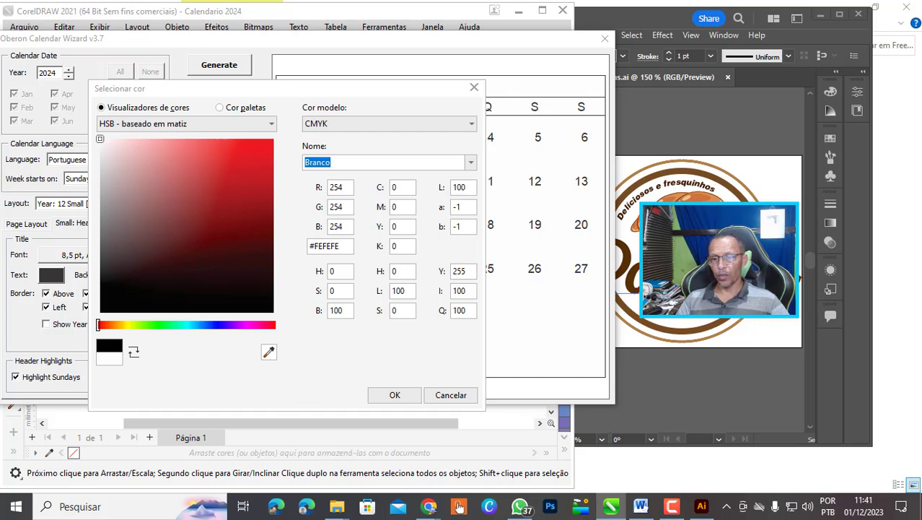
click(221, 171)
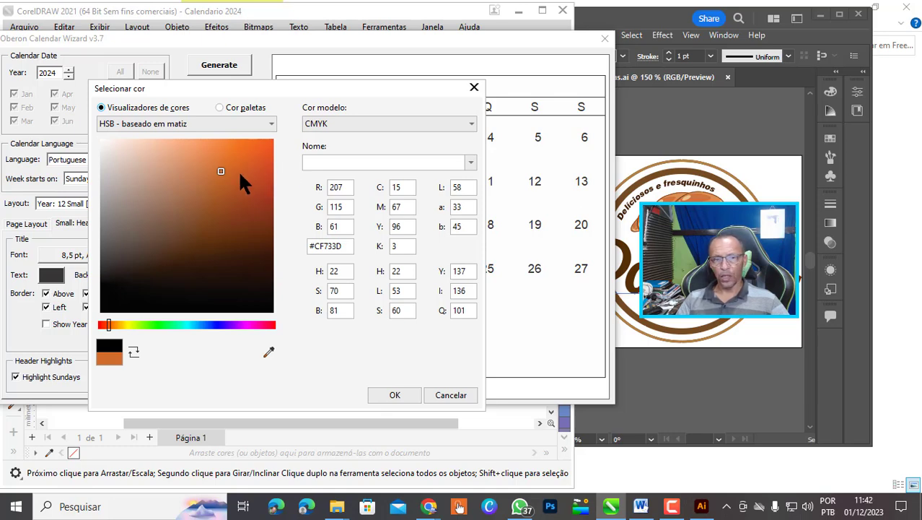
drag(213, 170, 271, 170)
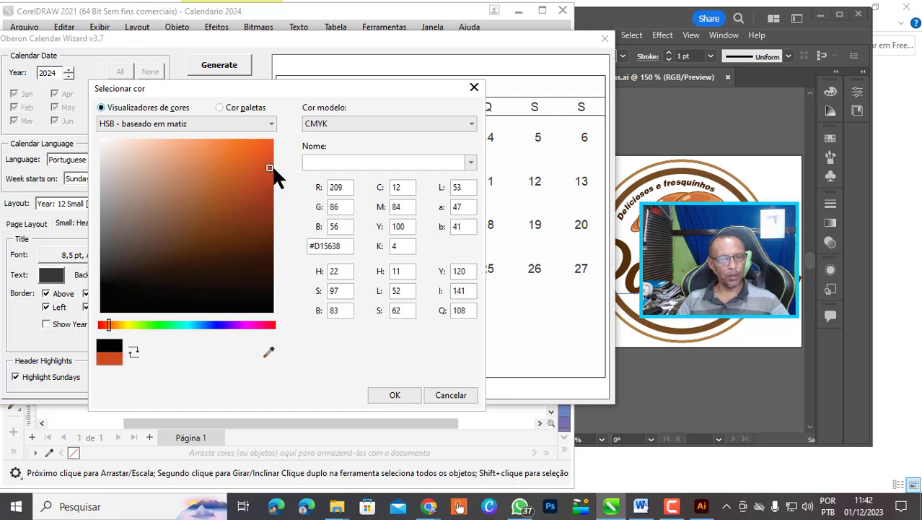
click(414, 395)
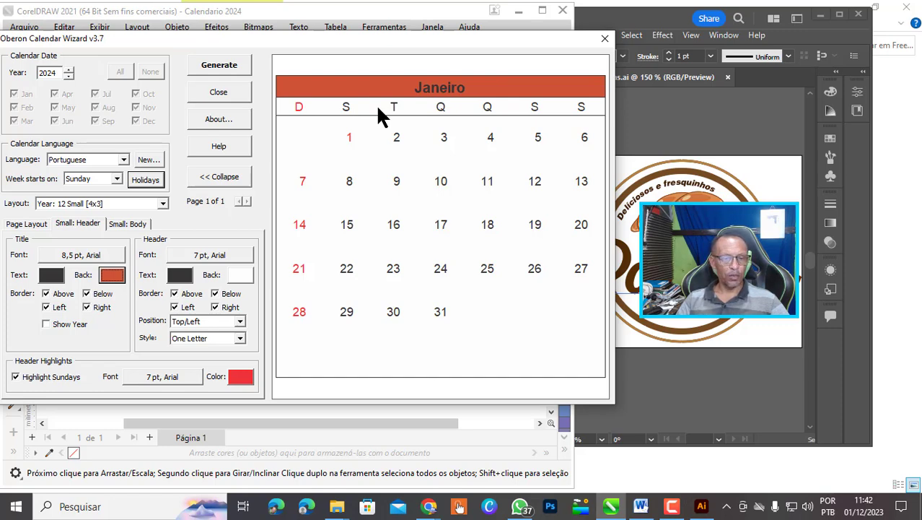
- Set the Header Back colour to a light peach-orange sampled with the eyedropper and lightened
click(240, 274)
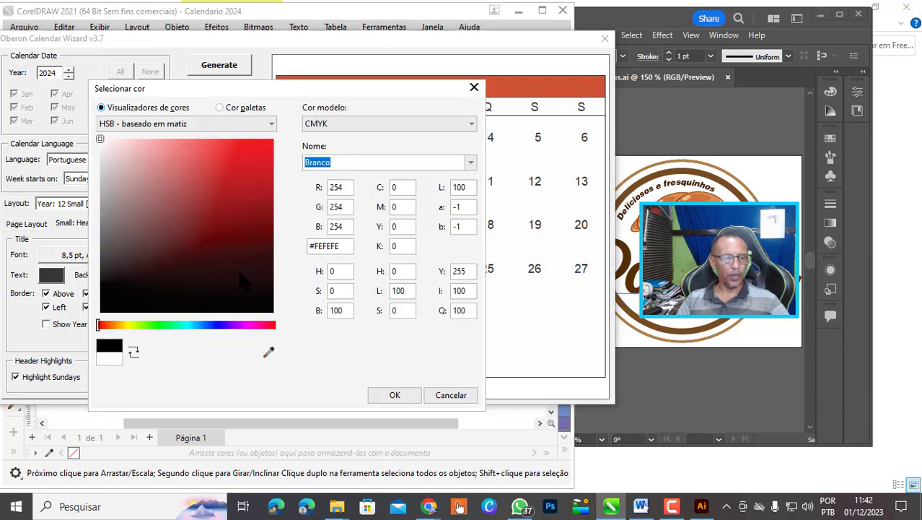
click(270, 351)
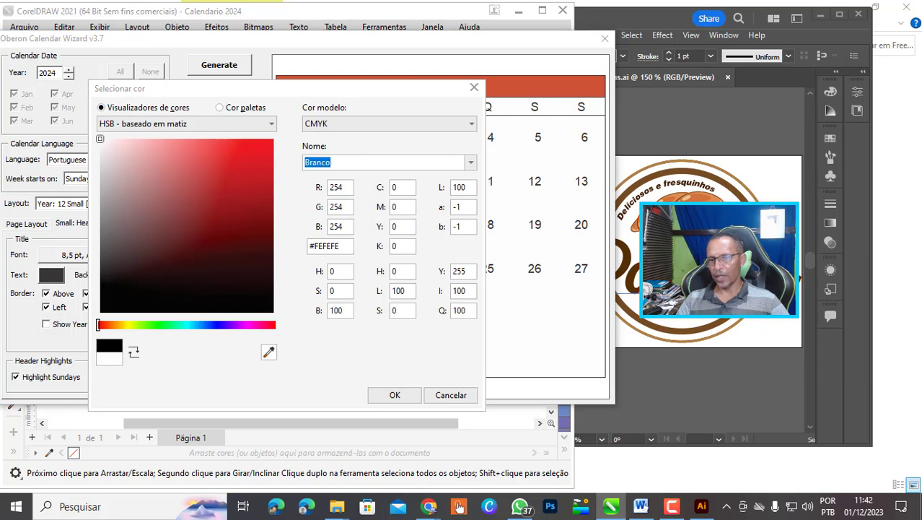
click(459, 508)
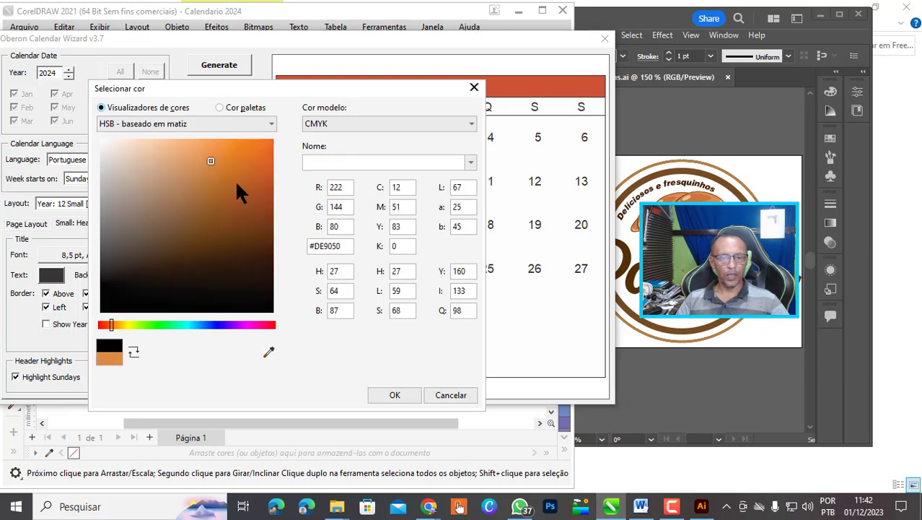
drag(207, 162, 189, 143)
click(393, 394)
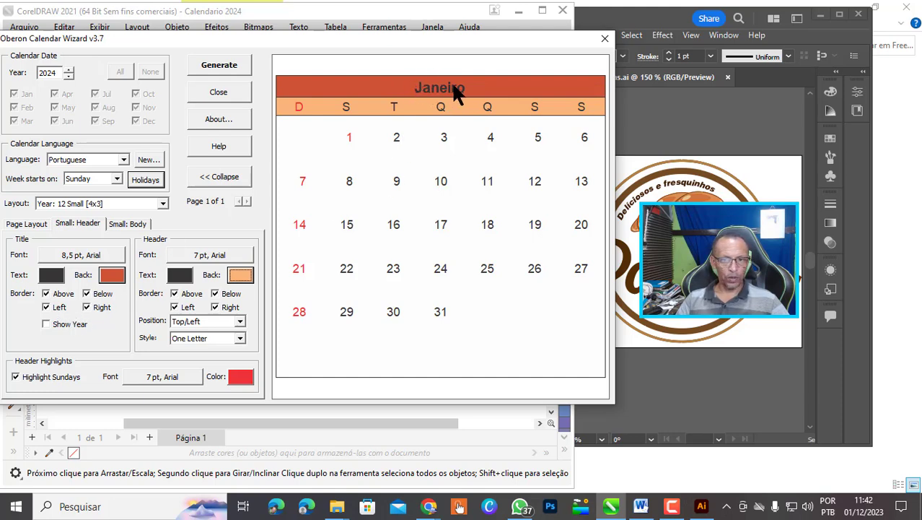
- Make the month-name Title Text colour white
click(50, 275)
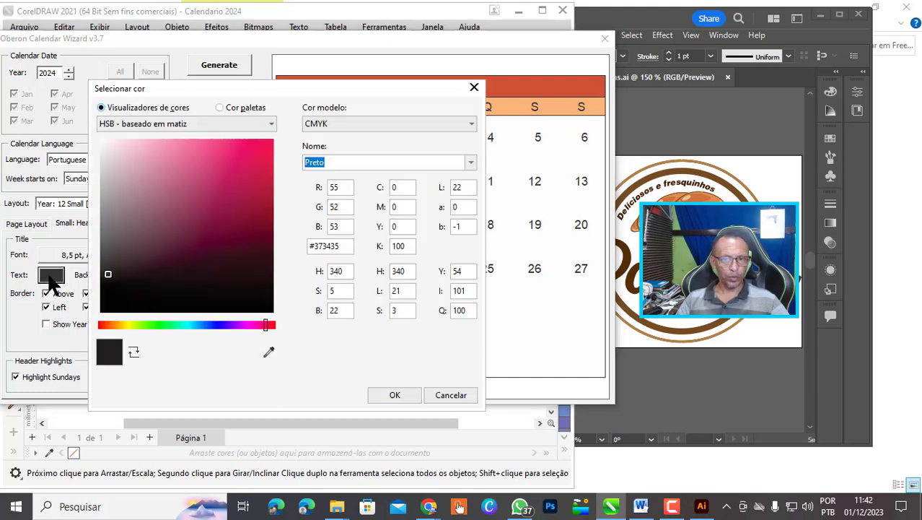
drag(131, 174, 75, 107)
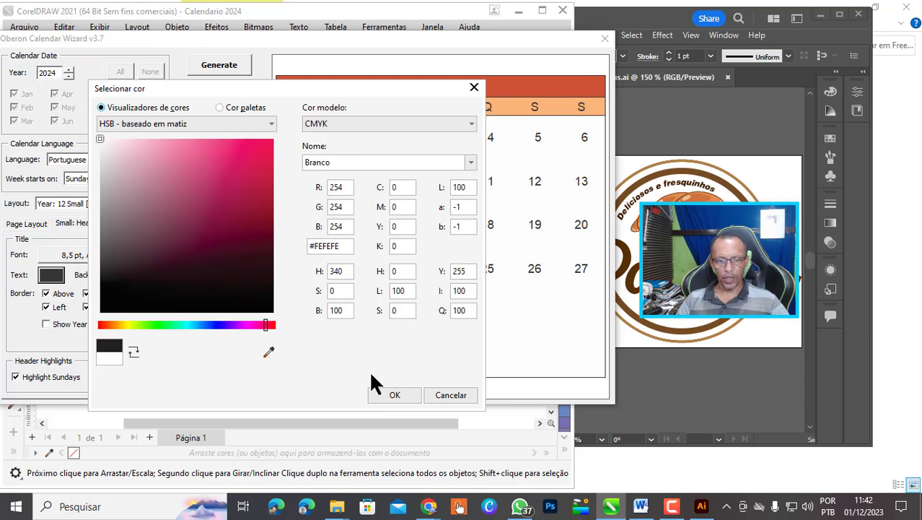
click(385, 392)
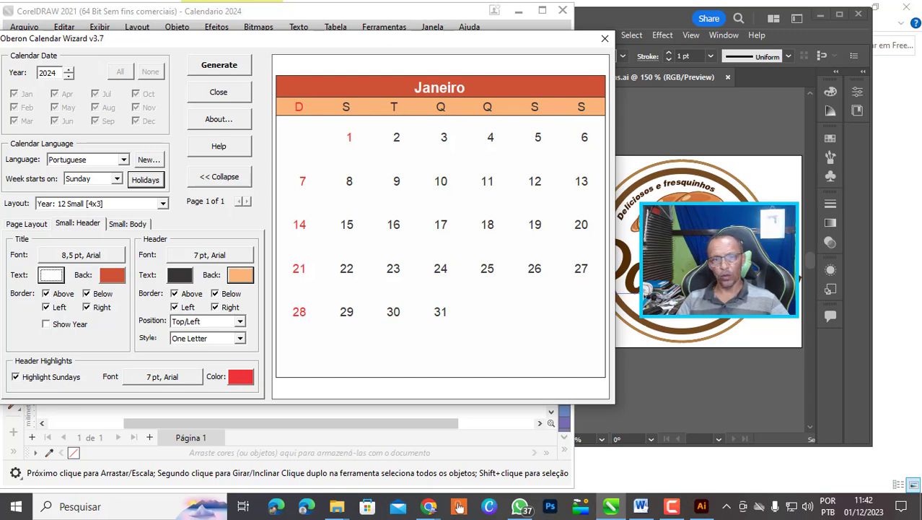
- Set the Header Text colour to a dark brown sampled from the bakery logo
click(179, 275)
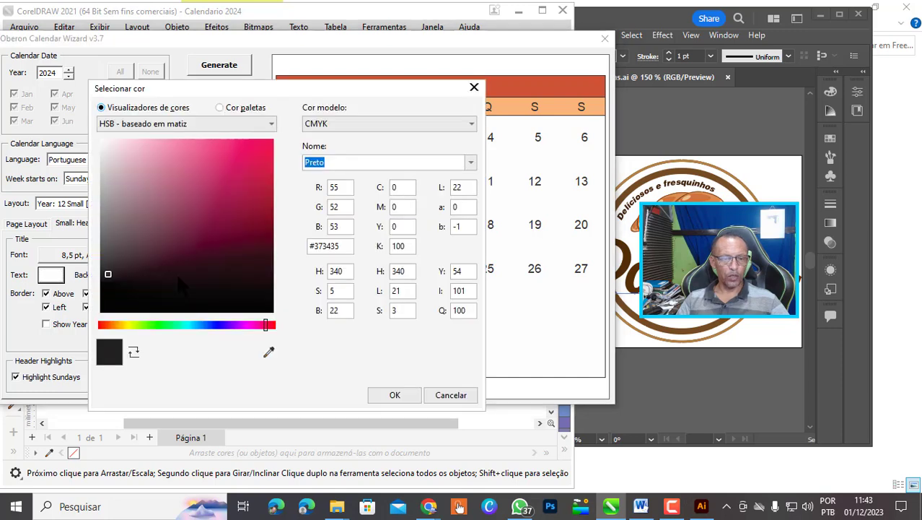
click(269, 352)
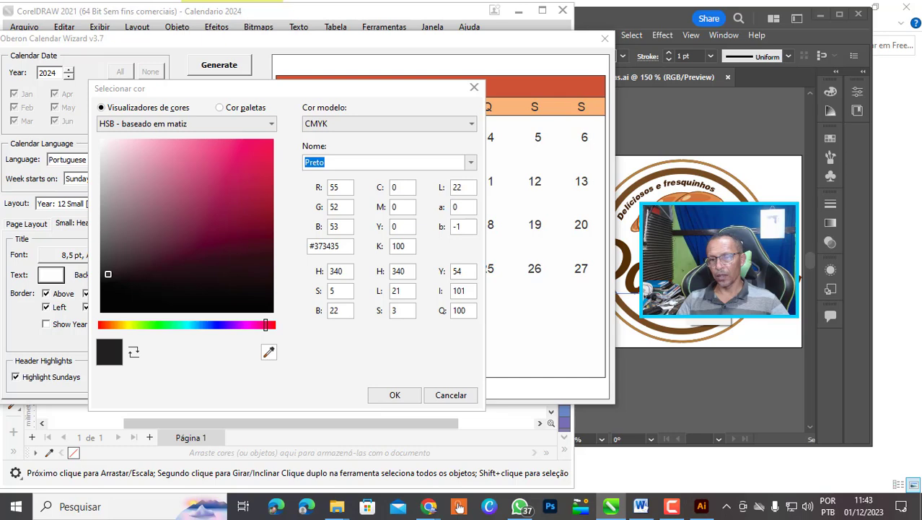
click(693, 322)
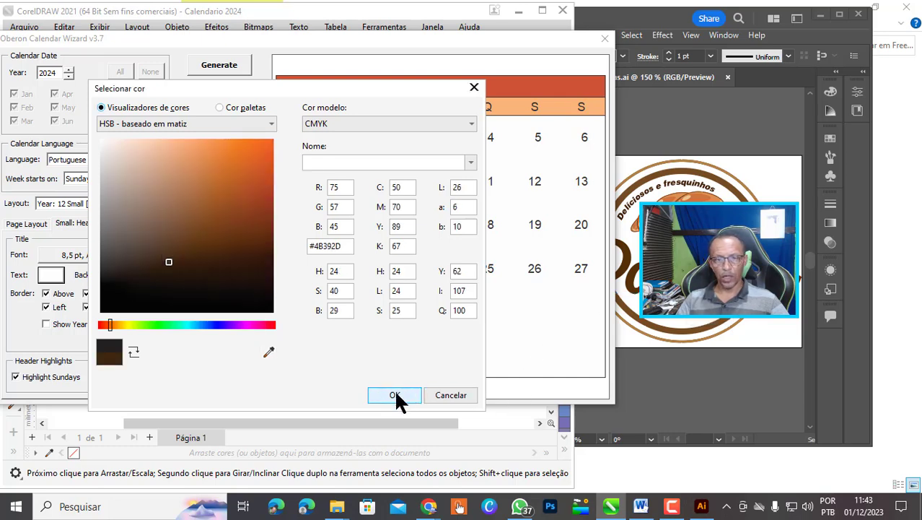
mouse_move(168, 262)
mouse_down()
mouse_move(248, 226)
mouse_move(268, 232)
mouse_up()
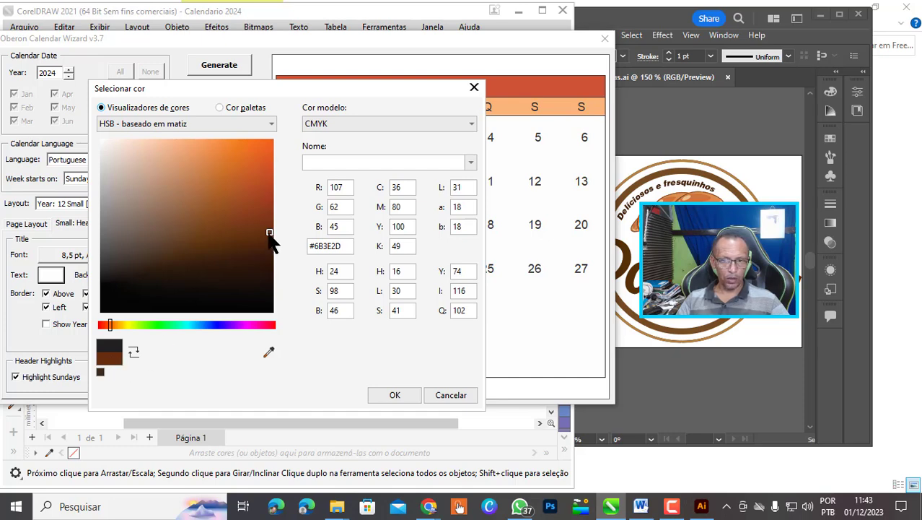
click(392, 394)
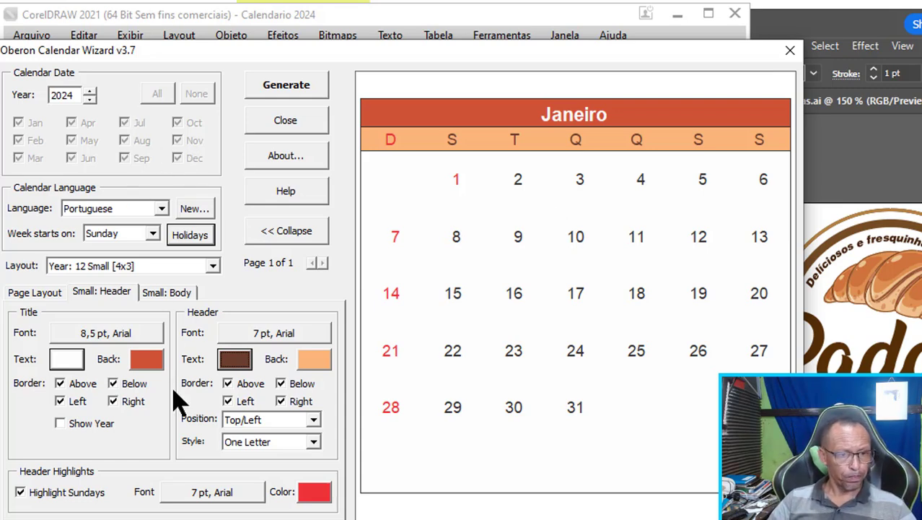
- Set the calendar month name font to Negrito bold, black, 10 pt
click(76, 336)
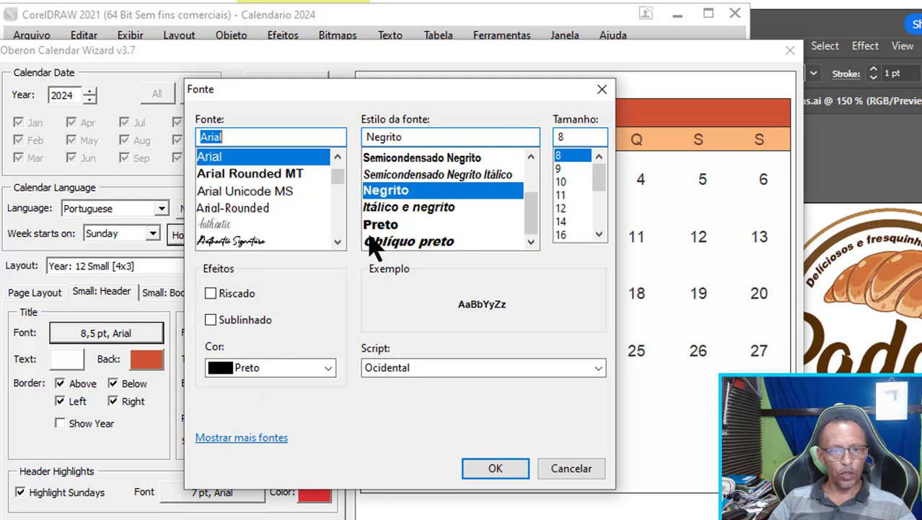
click(391, 226)
click(391, 191)
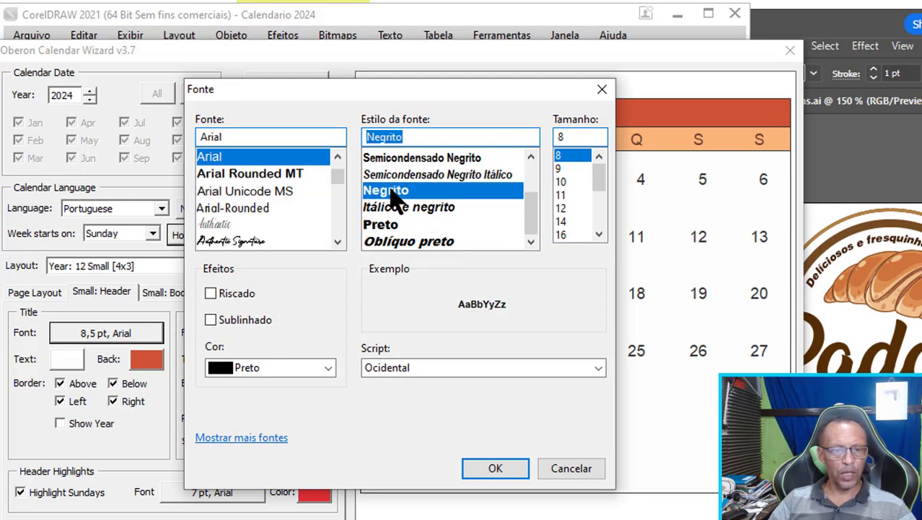
click(329, 369)
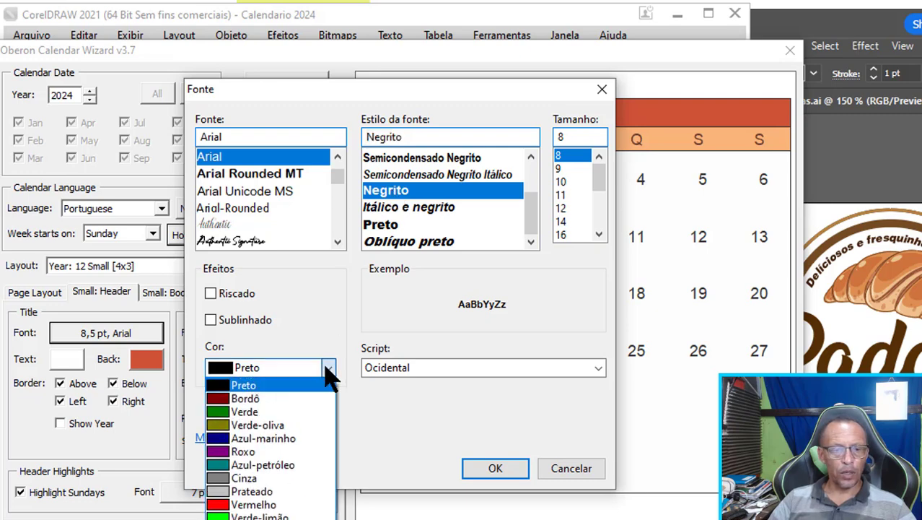
click(328, 369)
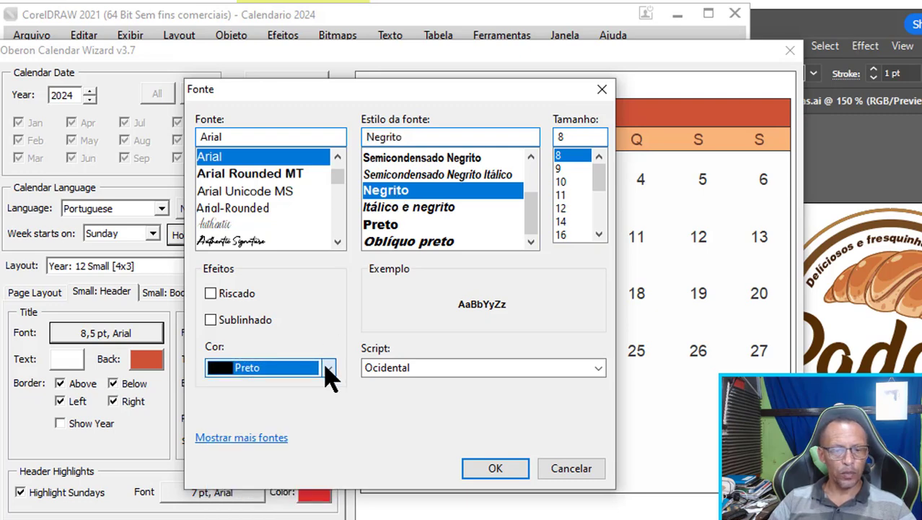
click(495, 469)
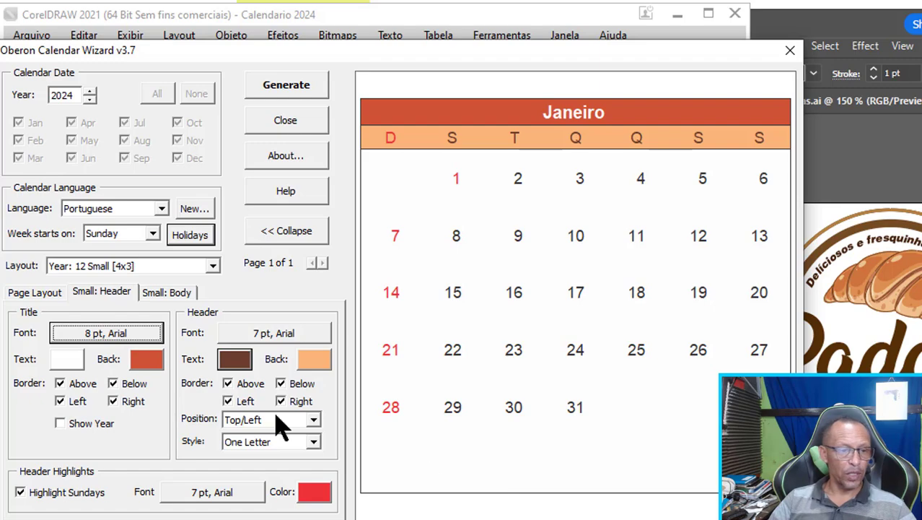
click(96, 335)
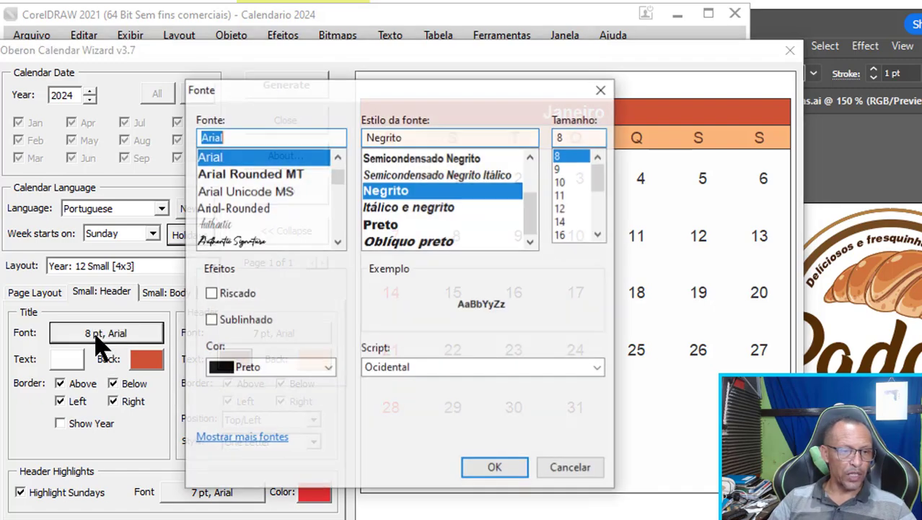
click(562, 181)
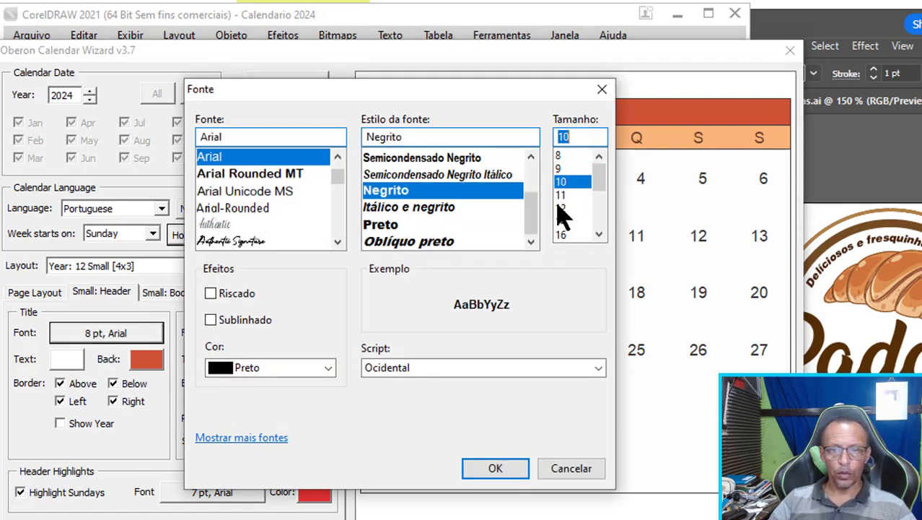
click(506, 473)
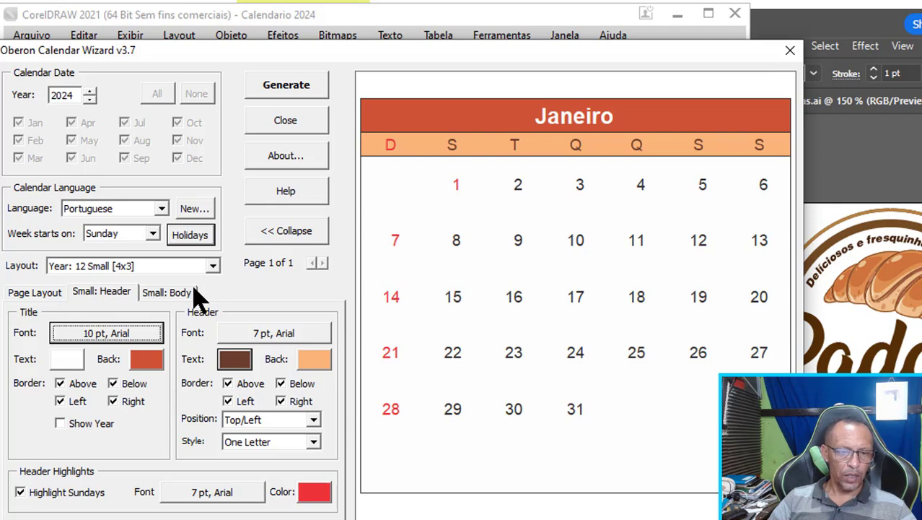
- Make the weekday header letters bold at 10 pt
click(287, 333)
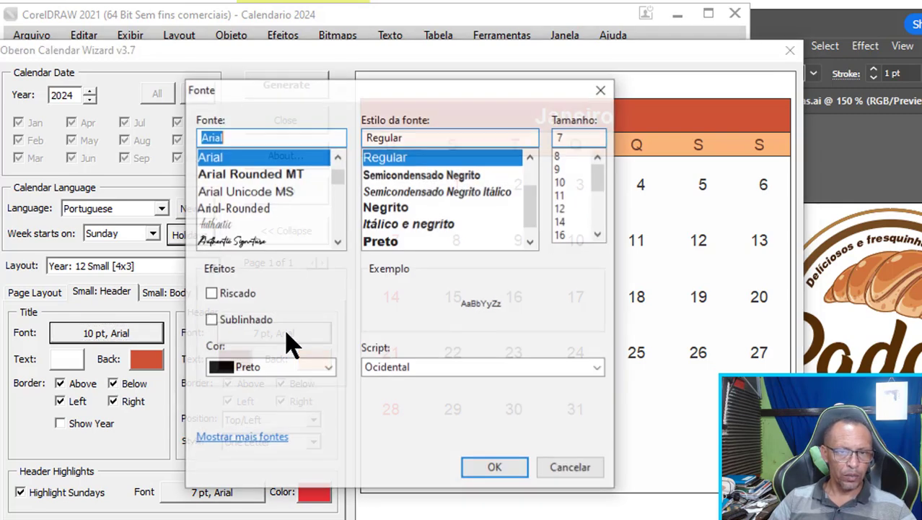
scroll(534, 206, down, 2)
click(396, 192)
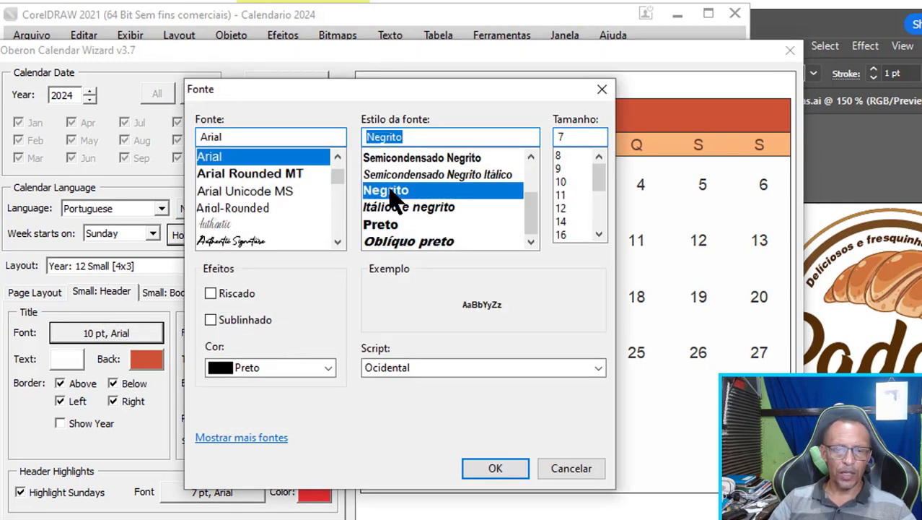
click(567, 184)
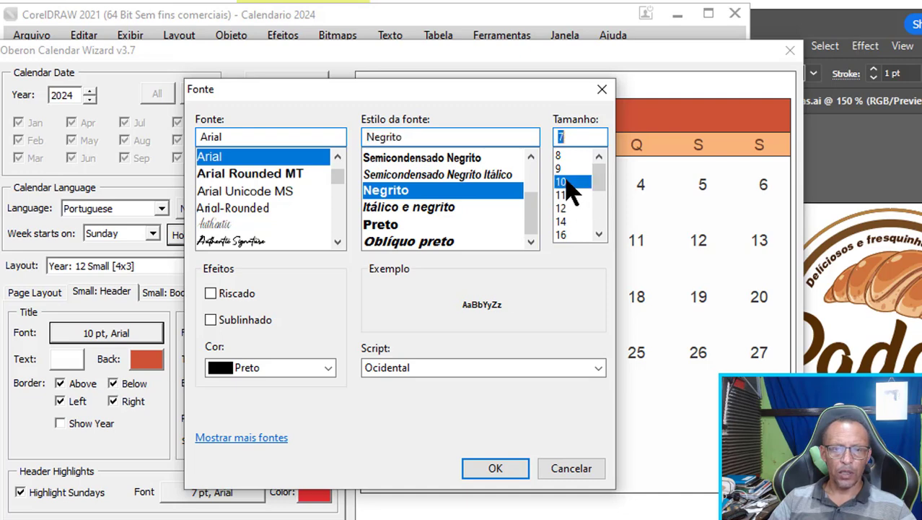
click(498, 469)
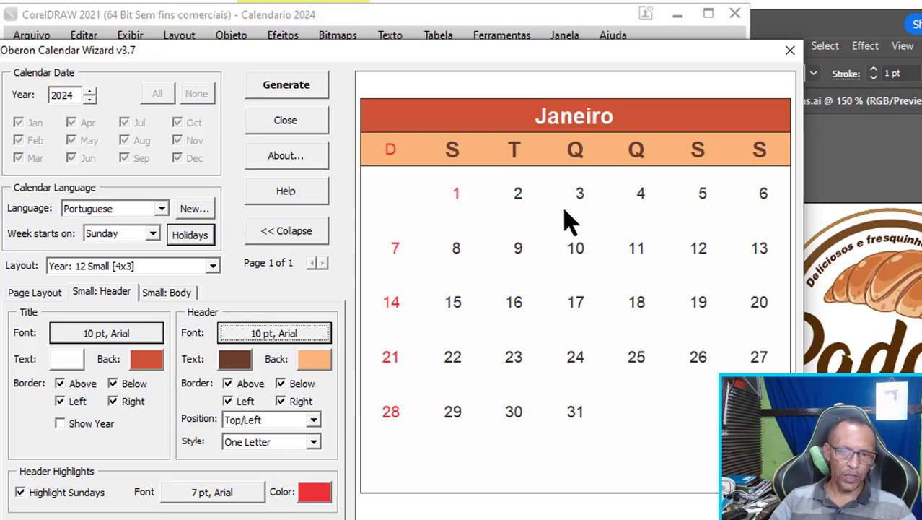
- Set the highlighted red Sunday header letter to 10 pt and bold
click(208, 492)
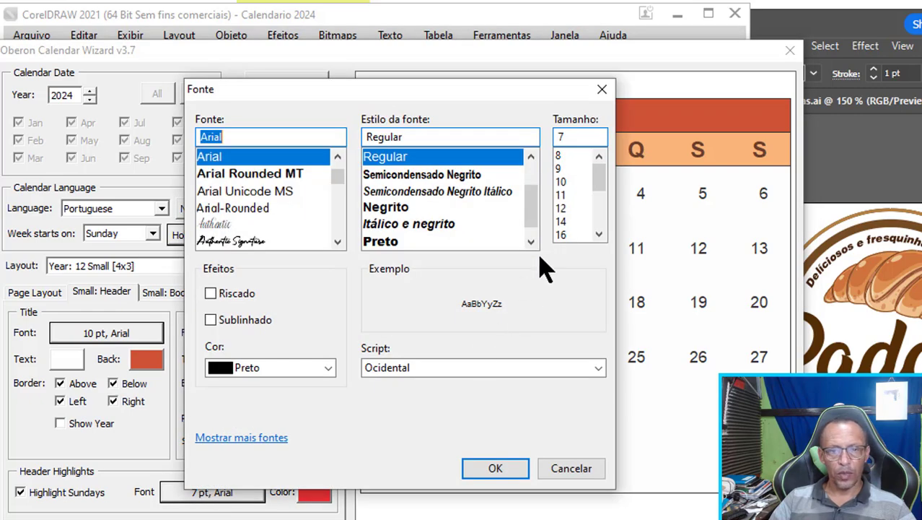
click(562, 182)
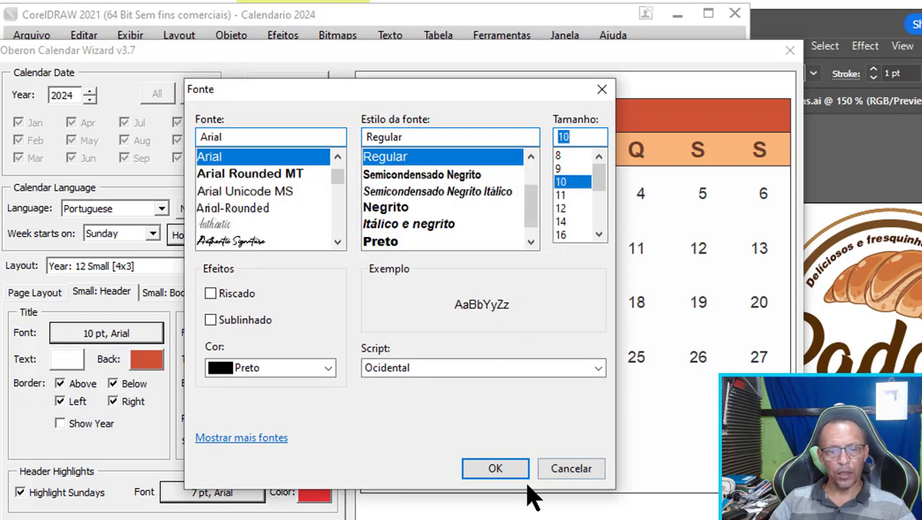
click(495, 468)
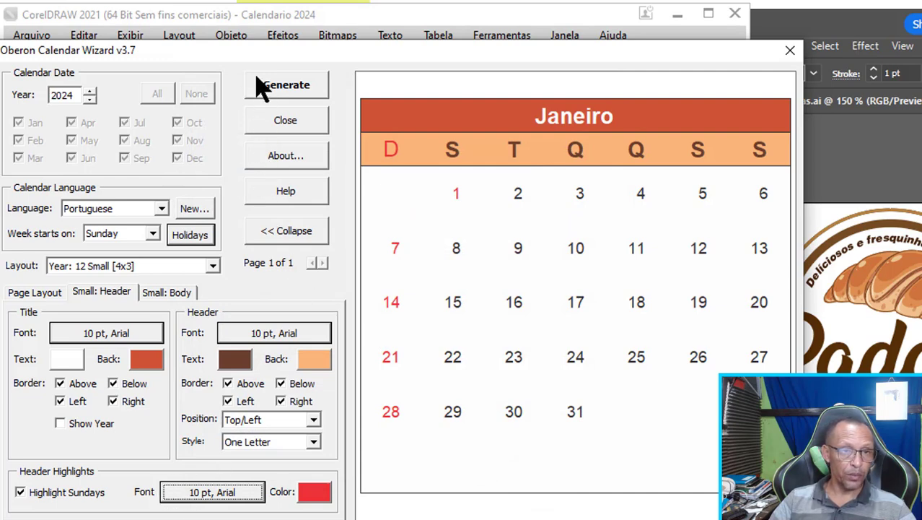
drag(246, 56, 258, 51)
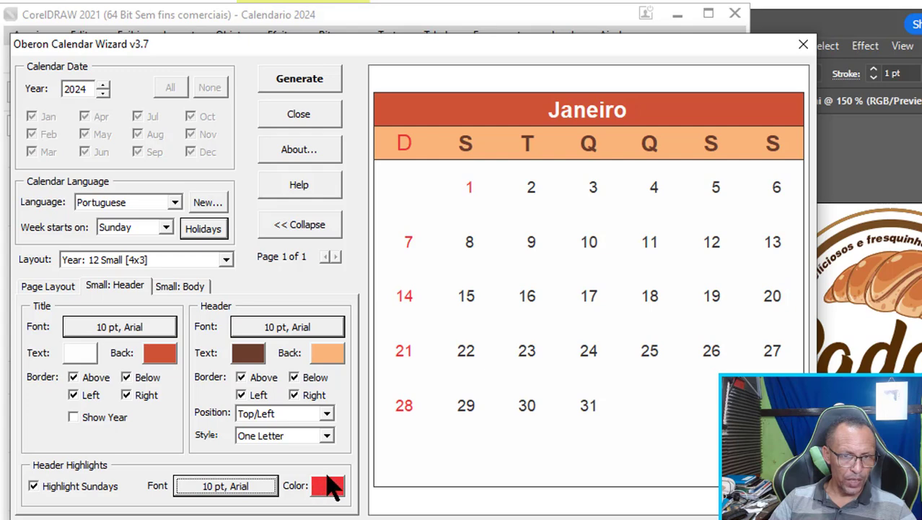
click(225, 488)
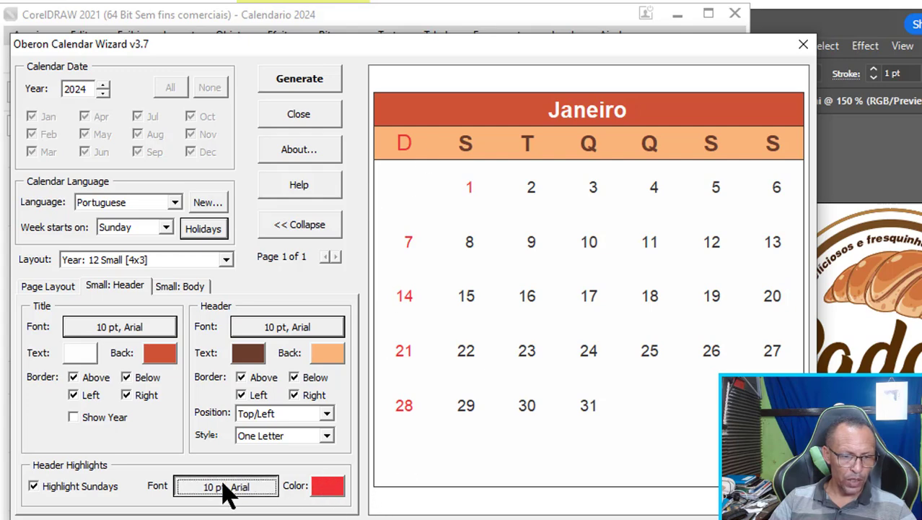
click(397, 204)
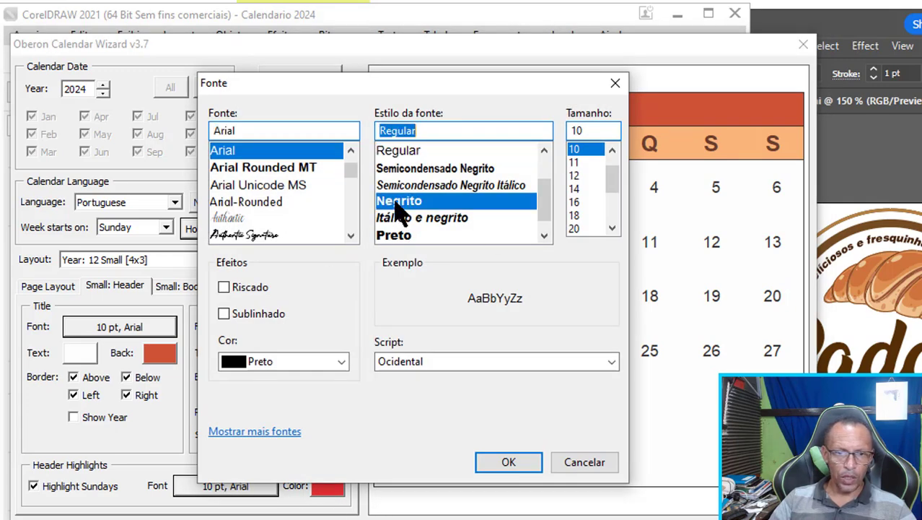
click(530, 465)
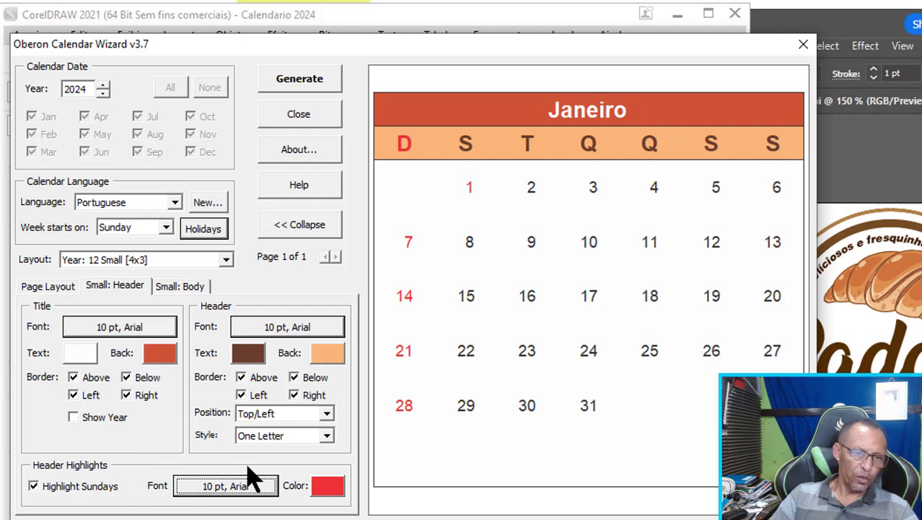
- In the Small: Body settings, colour the day numbers with the brown sampled from the header
click(191, 287)
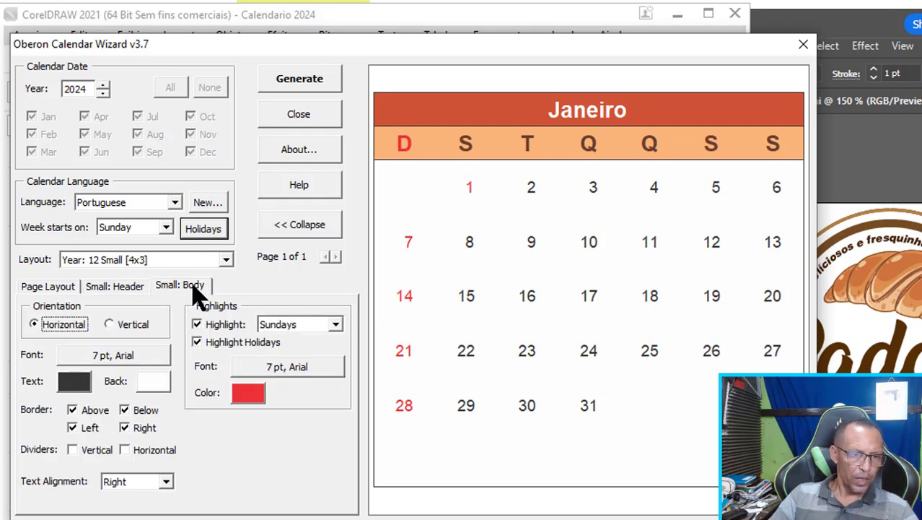
click(105, 356)
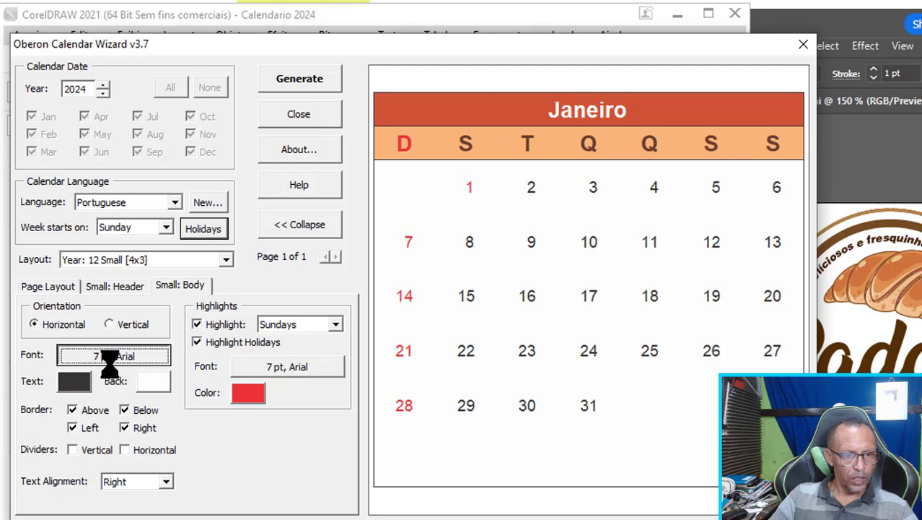
mouse_move(328, 86)
mouse_down()
mouse_move(710, 213)
mouse_move(643, 110)
mouse_up()
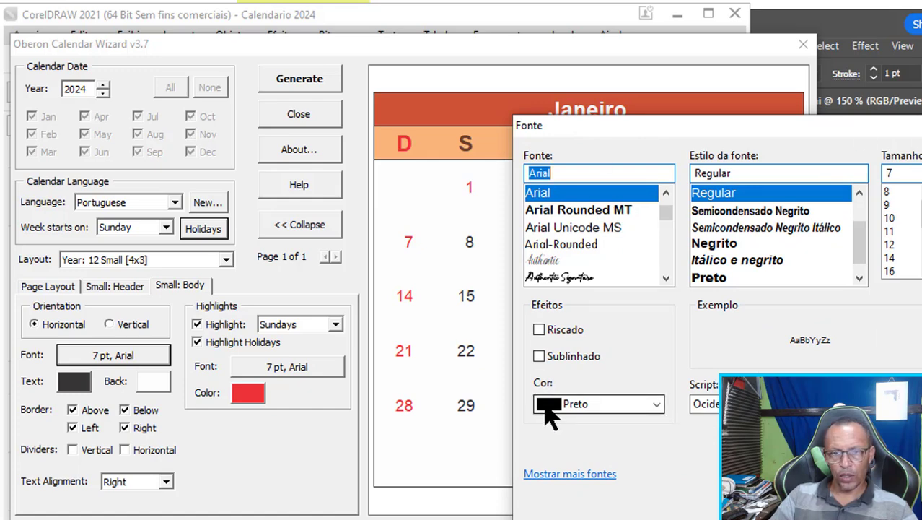
click(548, 404)
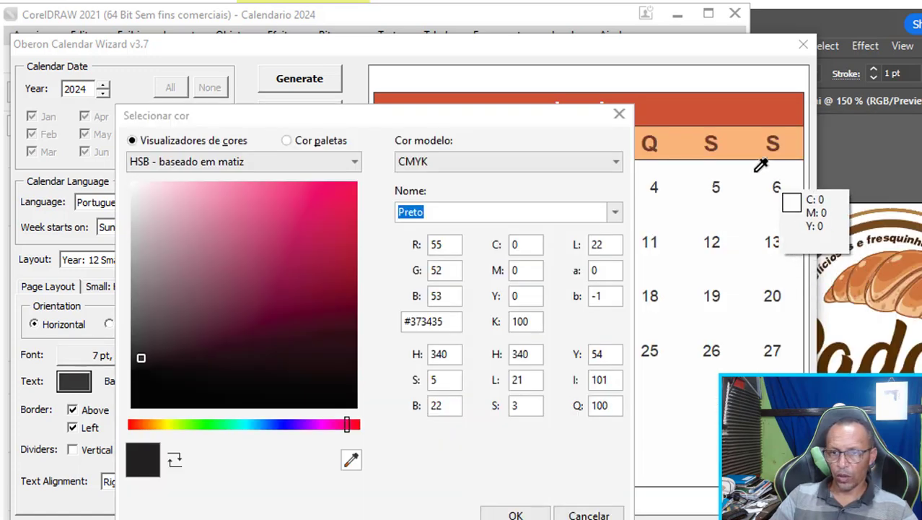
click(710, 141)
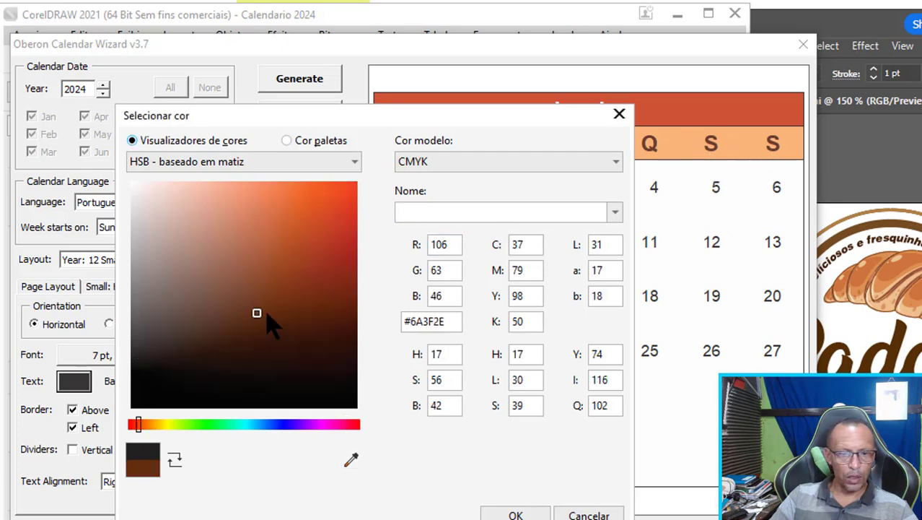
drag(279, 306, 285, 303)
click(537, 515)
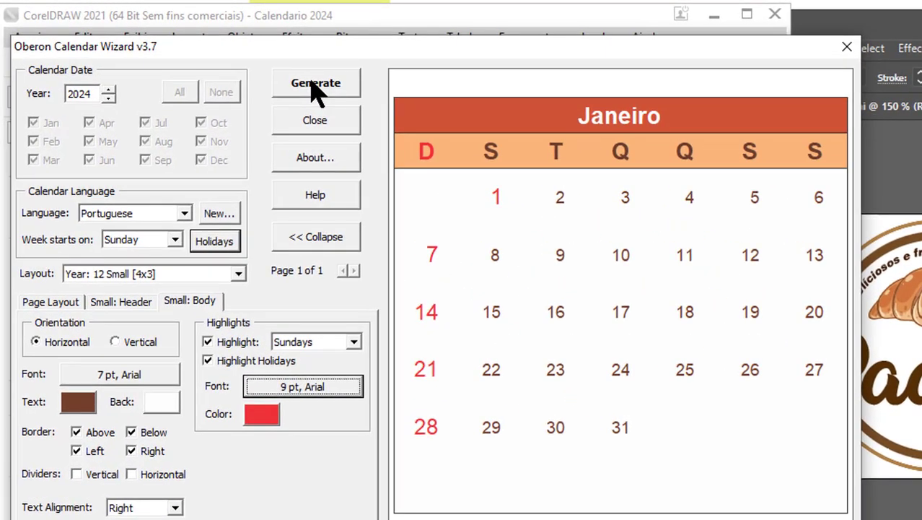
- Generate the 12-month 2024 calendar onto the page and close the calendar wizard
click(315, 86)
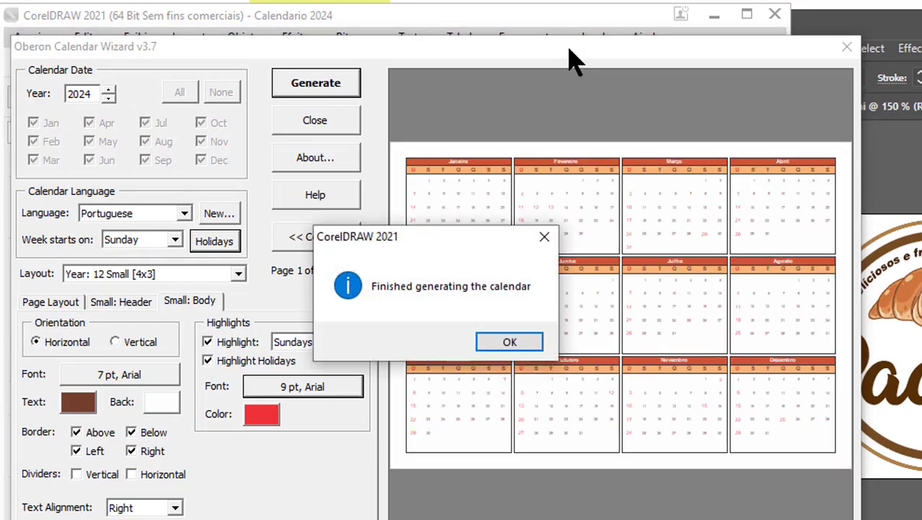
click(529, 345)
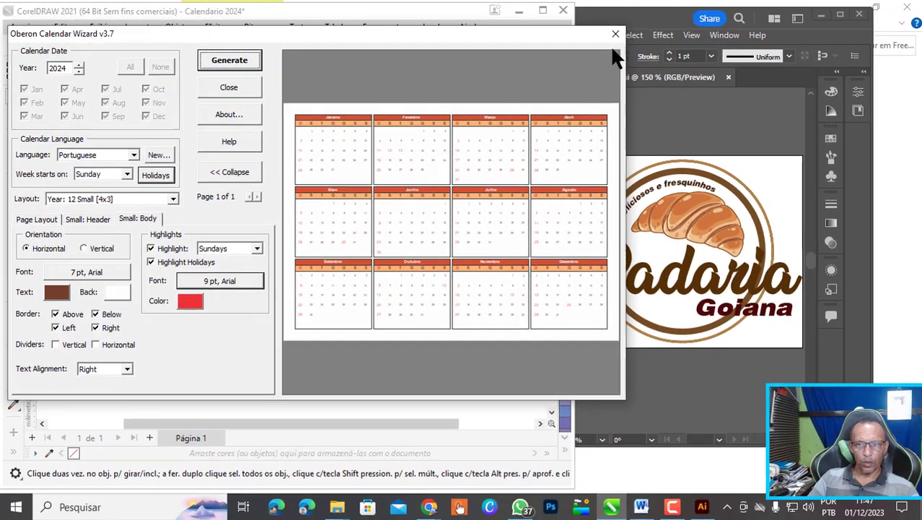
click(614, 38)
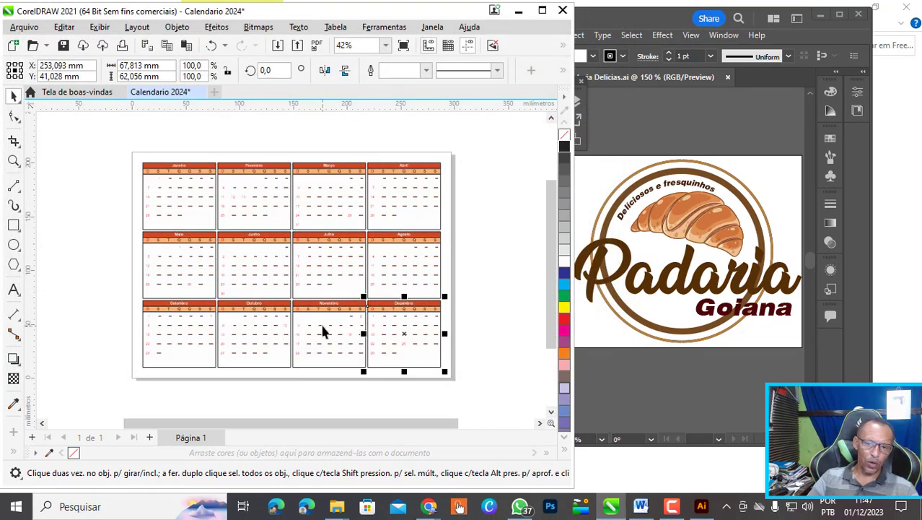
- Maximize the CorelDRAW window, deselect the calendar and zoom to fit it with F4
scroll(157, 192, up, 1)
scroll(168, 186, up, 1)
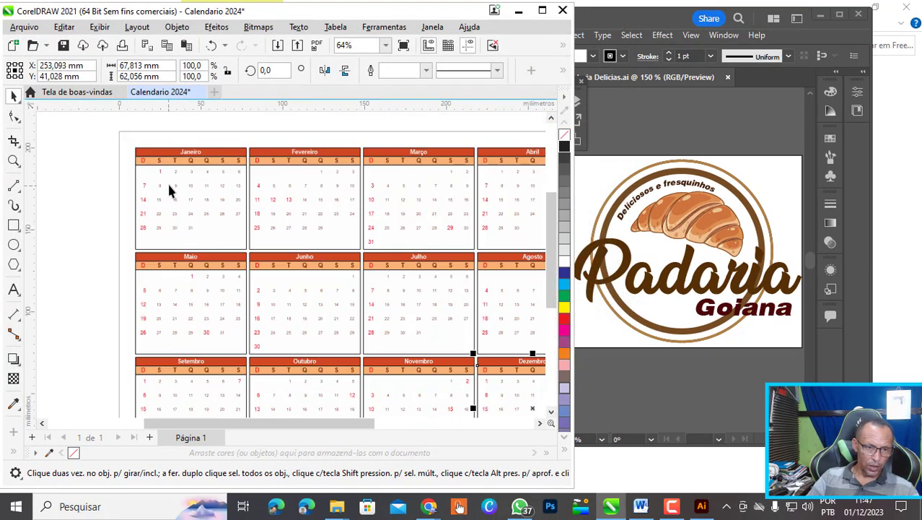
scroll(172, 184, up, 1)
scroll(174, 187, up, 1)
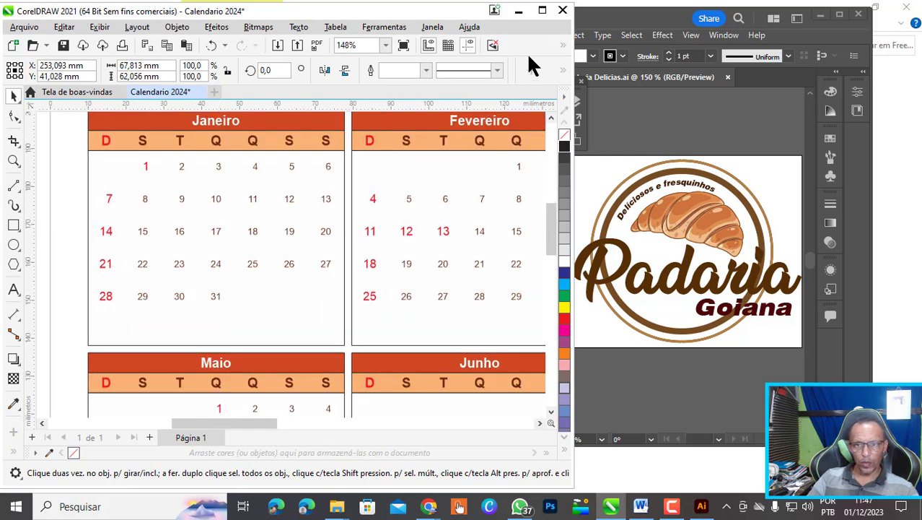
click(542, 10)
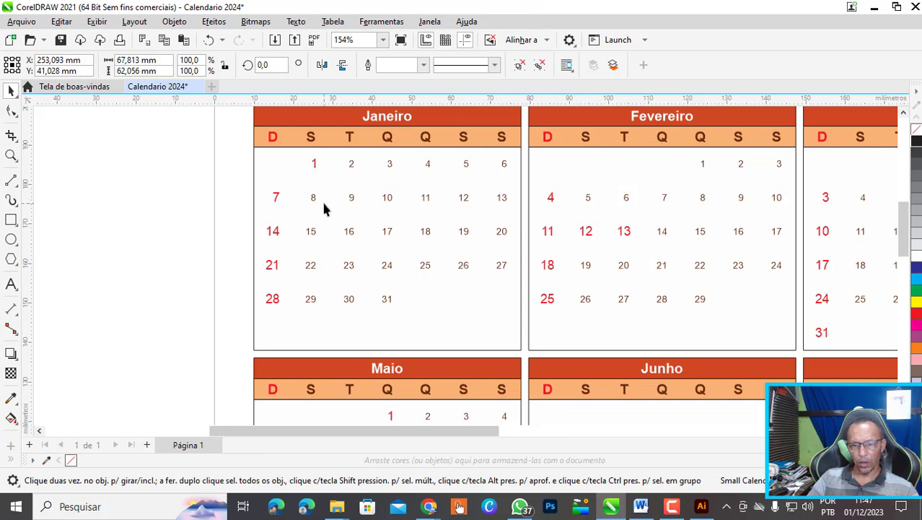
scroll(323, 208, down, 1)
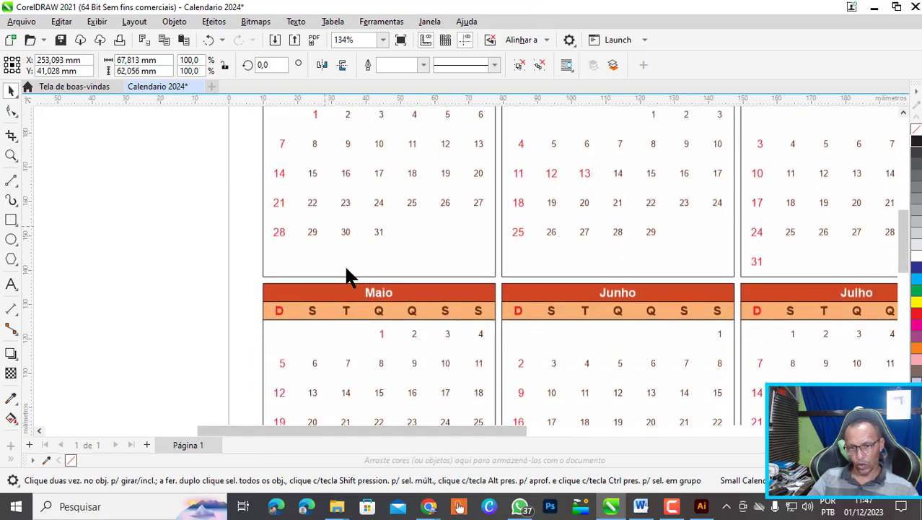
click(203, 243)
scroll(310, 261, down, 1)
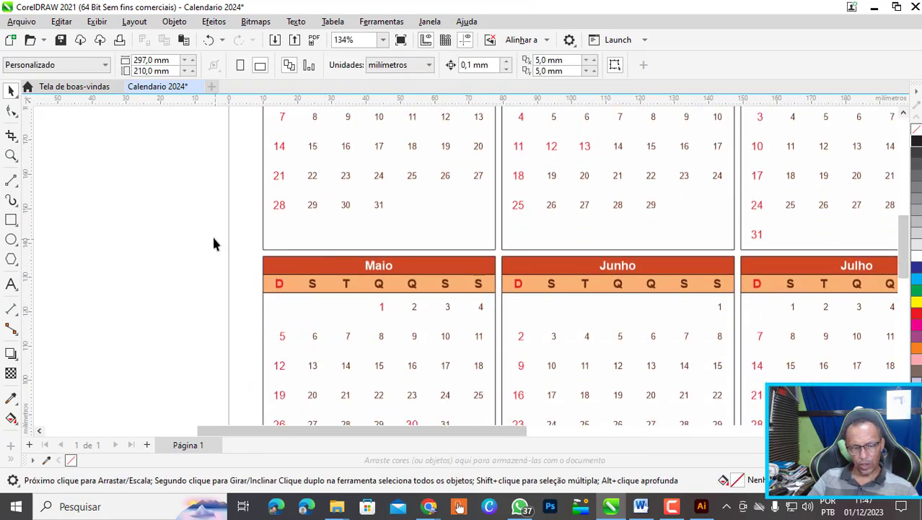
key(F4)
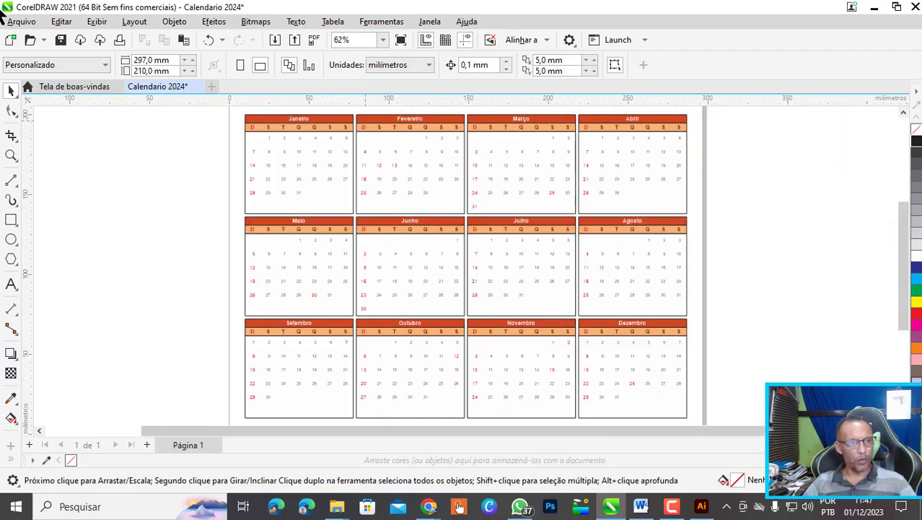
- From Save Drawing, create and open a new 'Aulas de Corel' folder inside Imagens
click(21, 21)
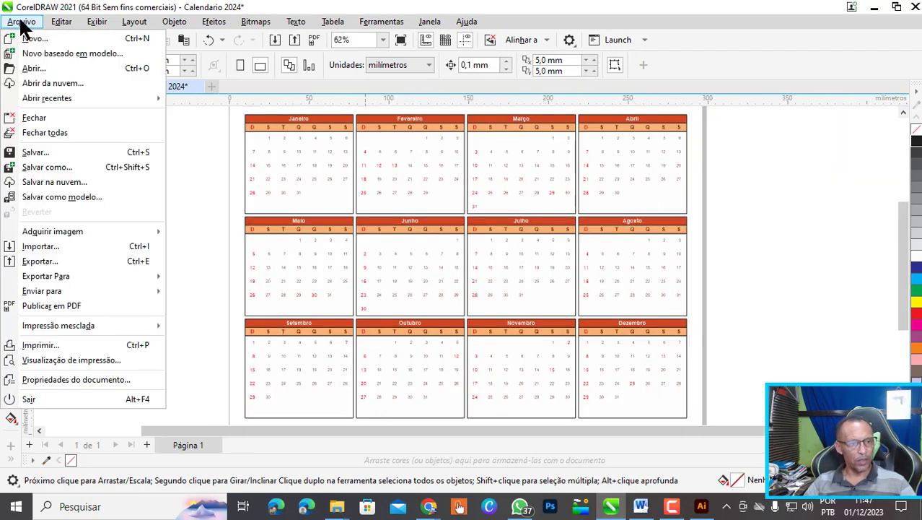
click(47, 164)
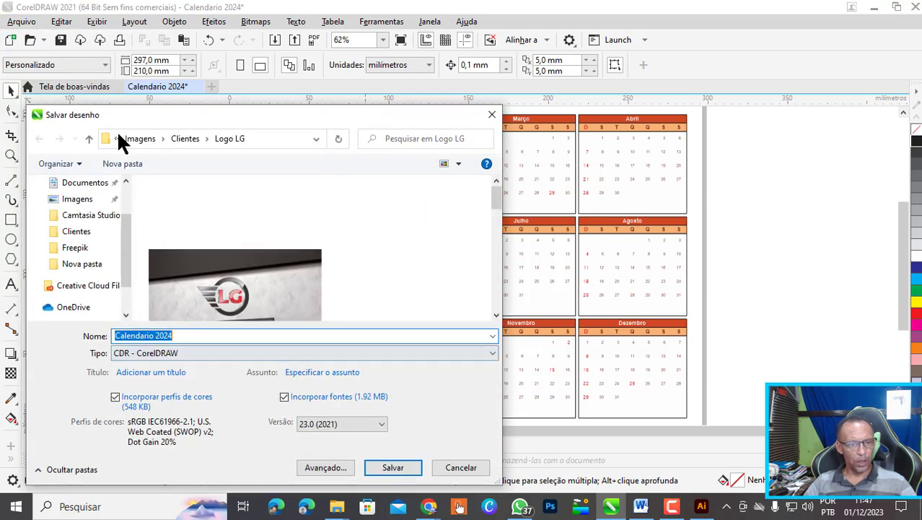
click(144, 144)
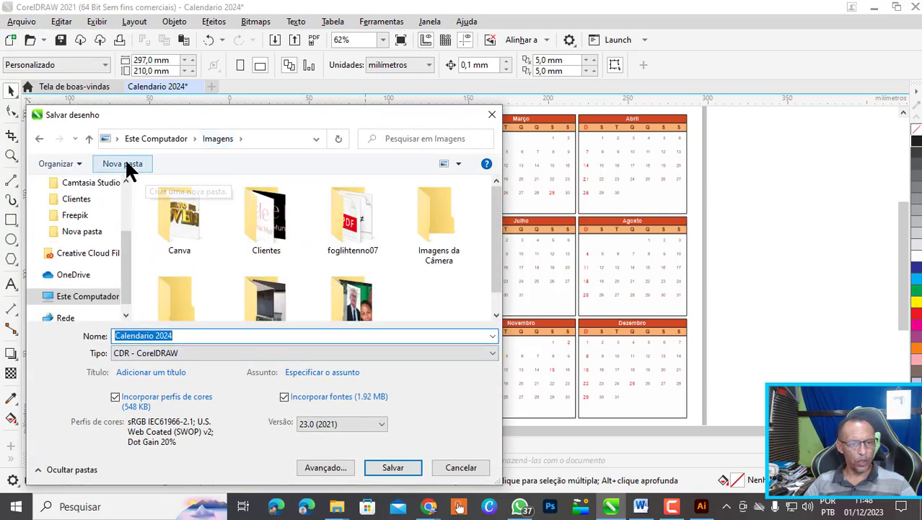
click(126, 163)
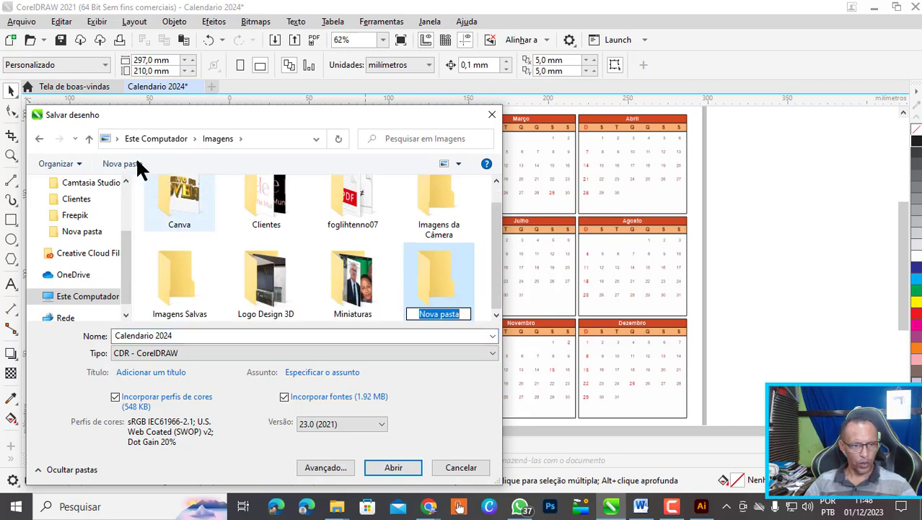
key(Return)
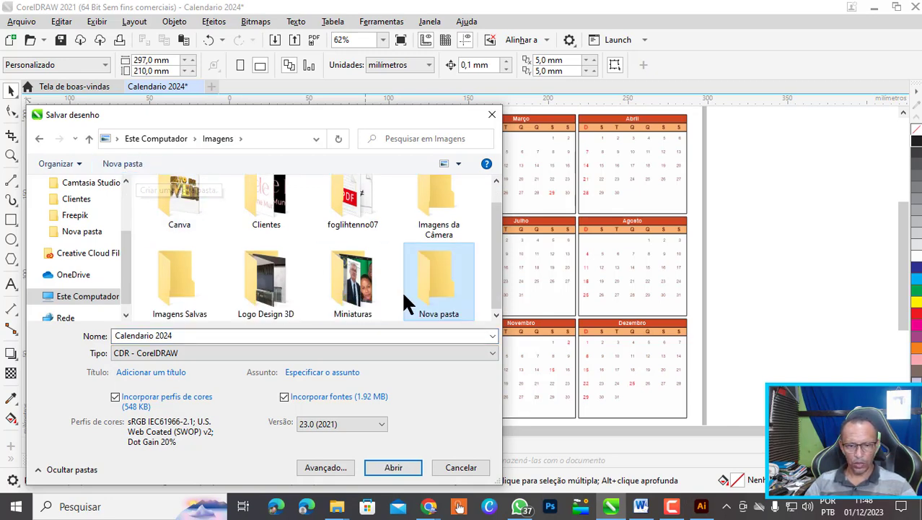
right_click(441, 316)
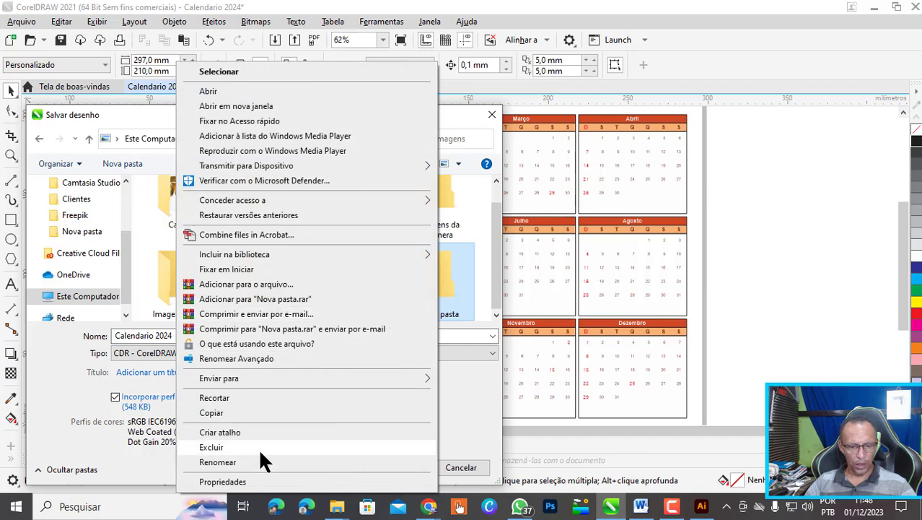
click(254, 462)
text(A)
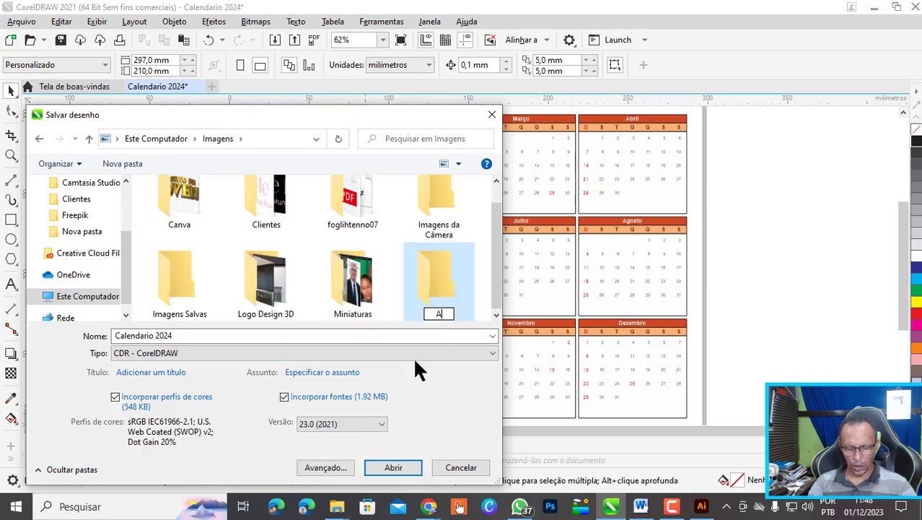
text(ulas)
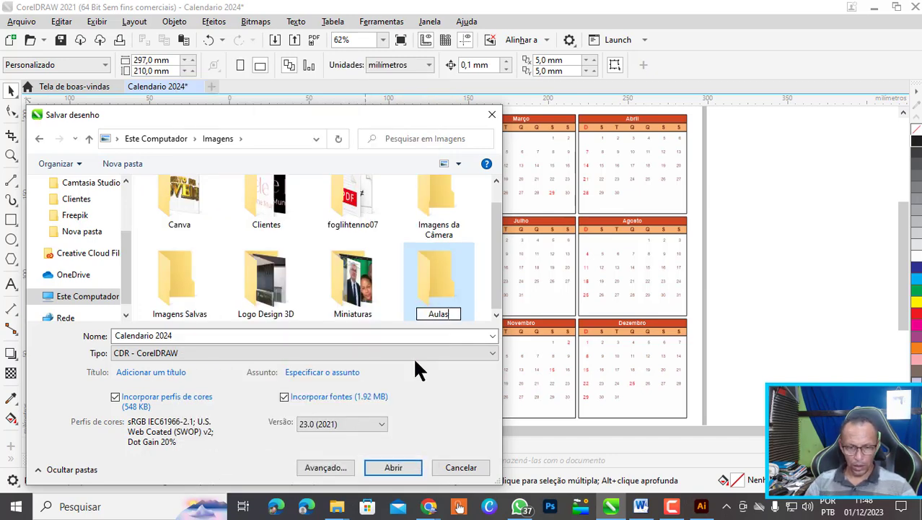
text( de Corel)
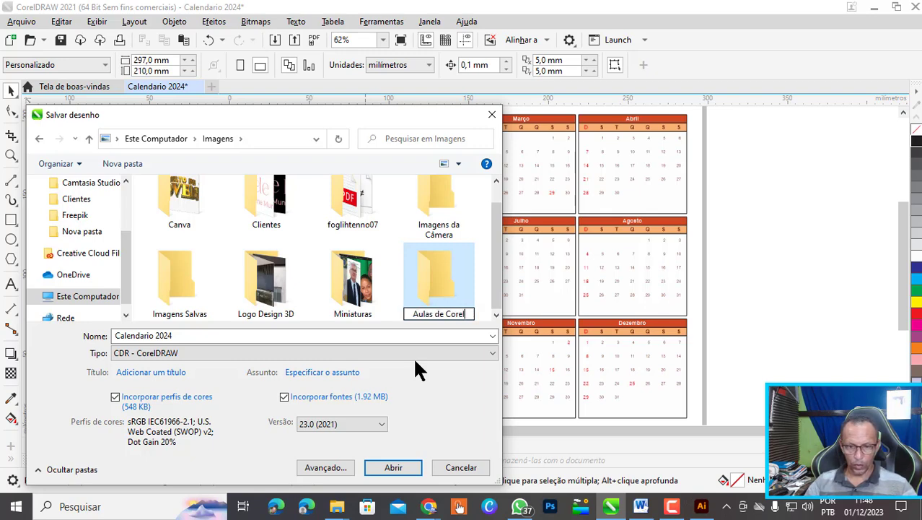
click(384, 466)
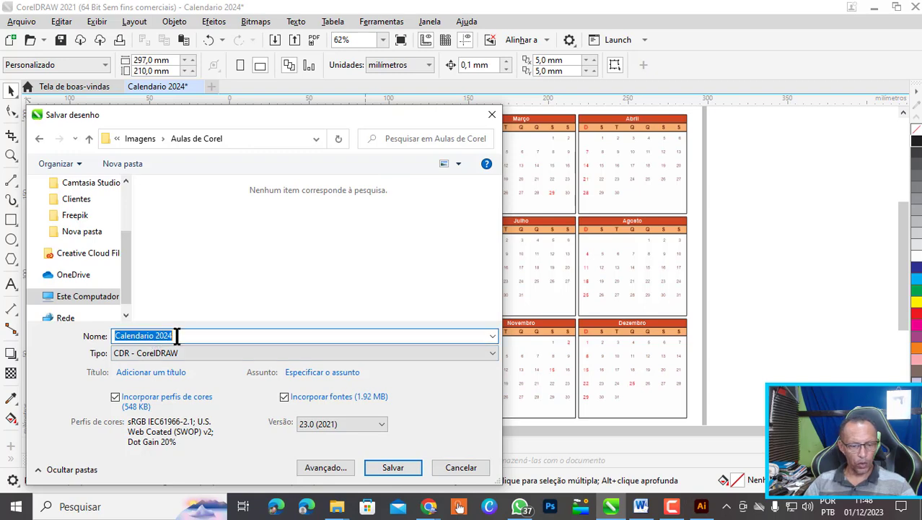
- Save the drawing as 'Calendario 2024-datas' in that folder
key(BackSpace)
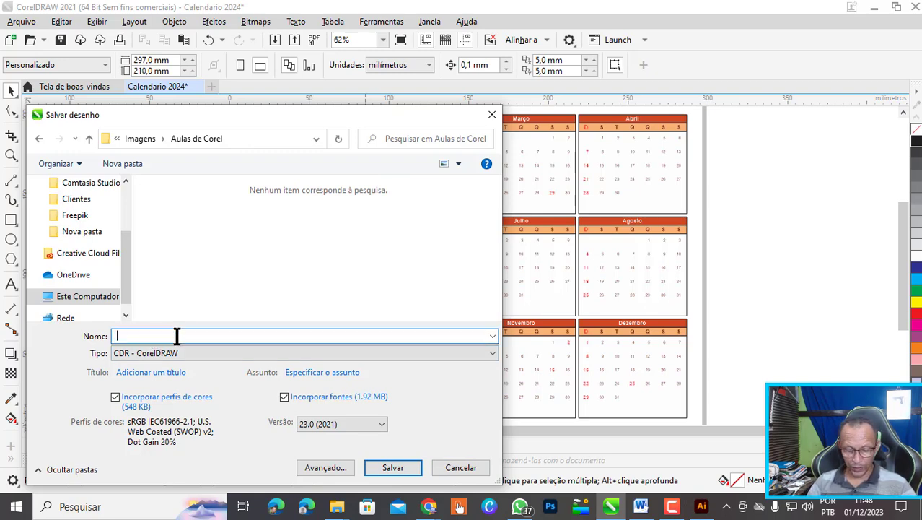
key(ctrl+z)
click(176, 336)
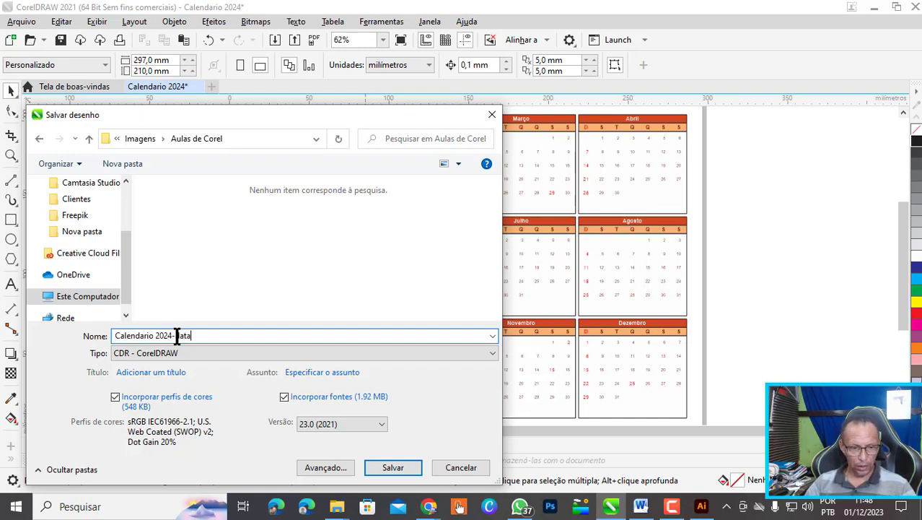
click(381, 467)
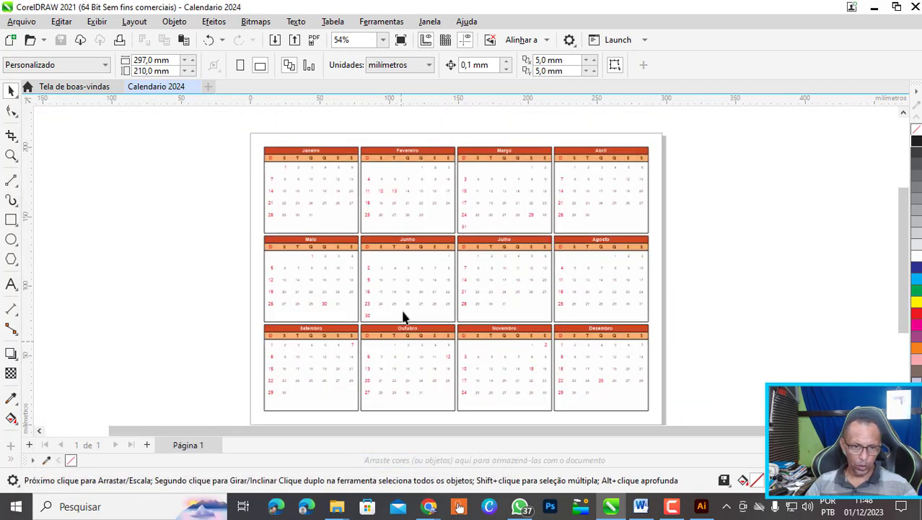
- Marquee-select the whole 12-month calendar grid and copy it
scroll(405, 265, down, 1)
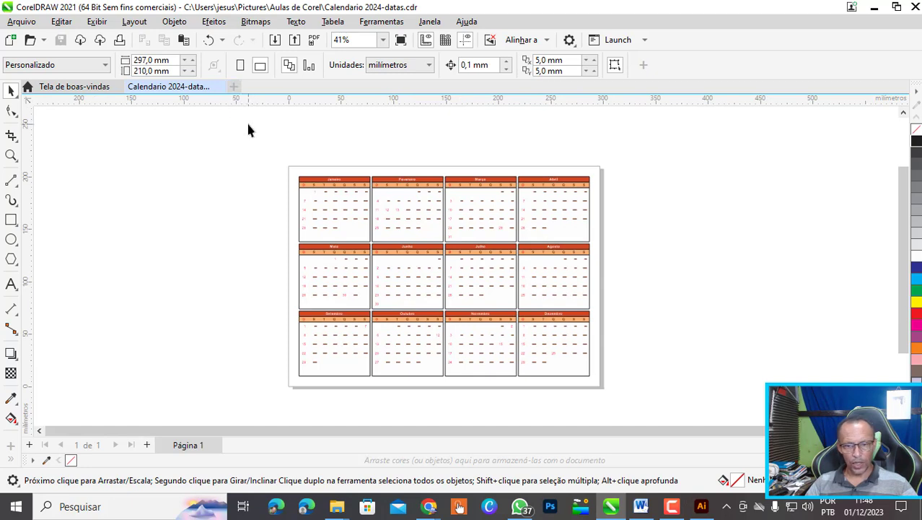
drag(246, 125, 647, 410)
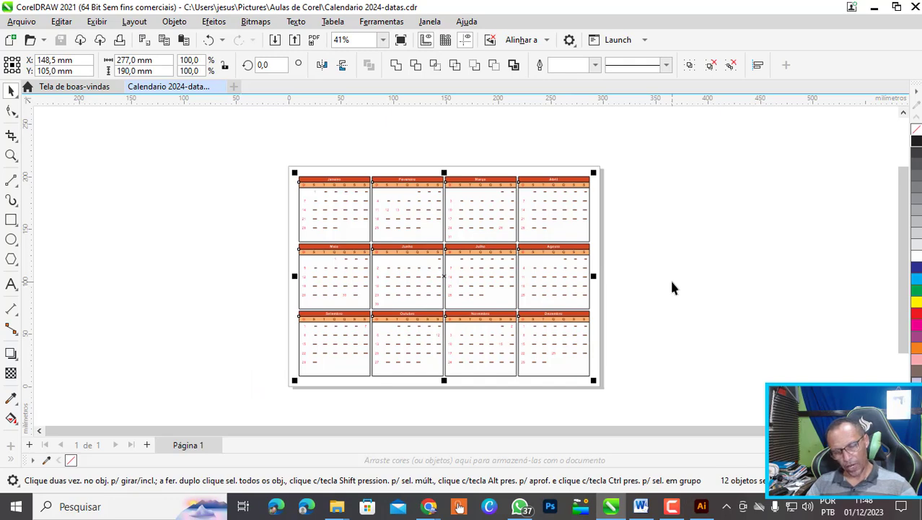
right_click(565, 216)
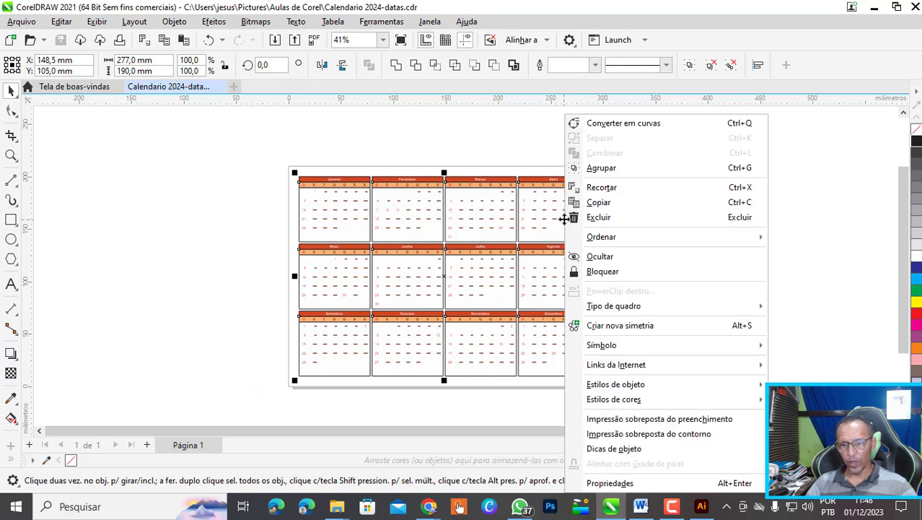
click(596, 202)
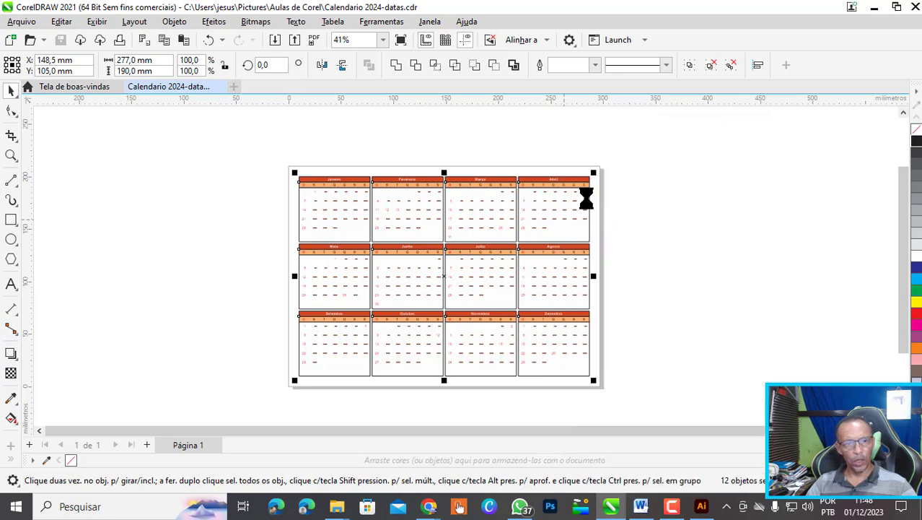
- Create a new blank portrait A3 document
click(233, 88)
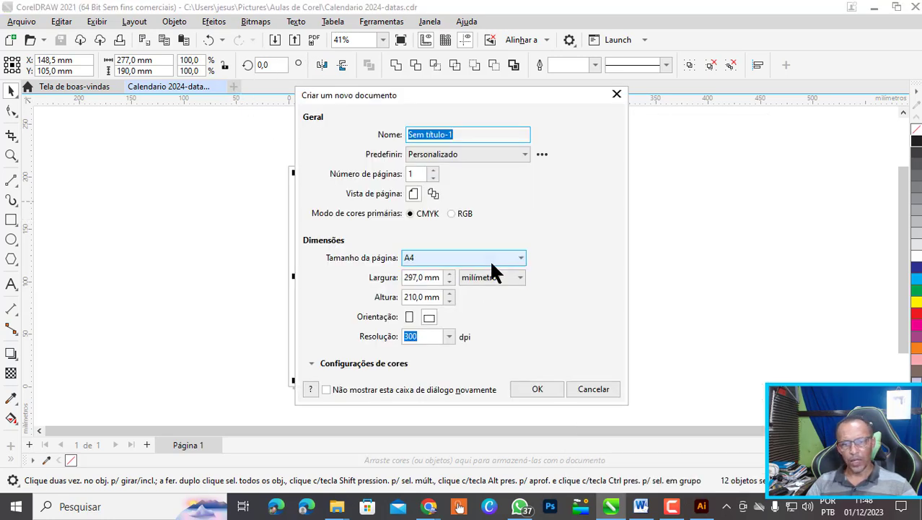
click(489, 258)
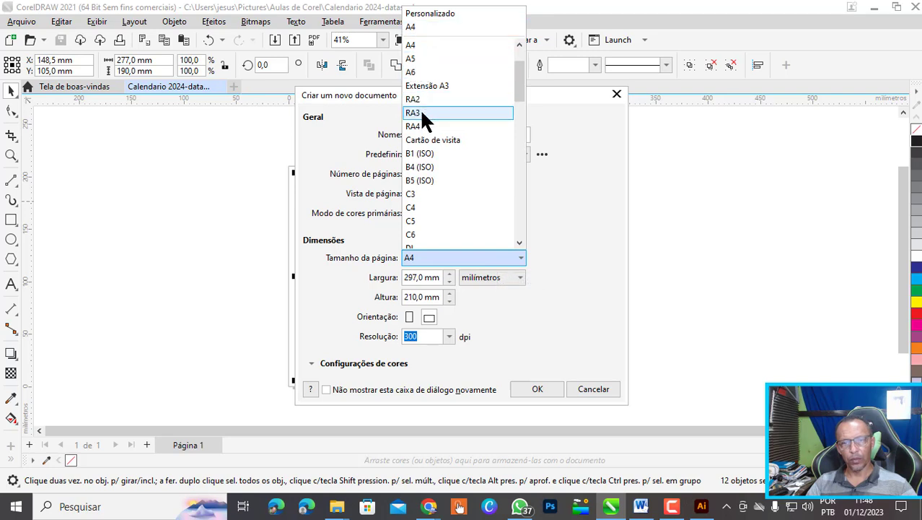
scroll(420, 79, up, 2)
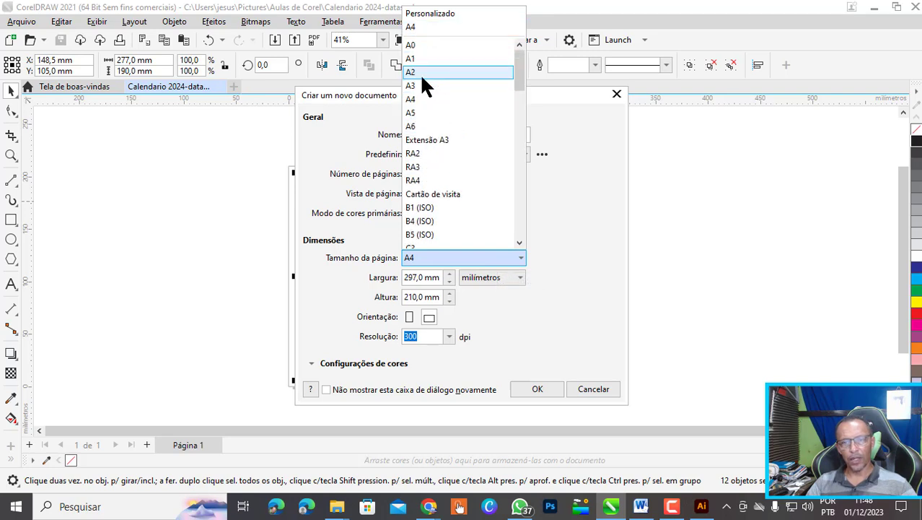
click(420, 85)
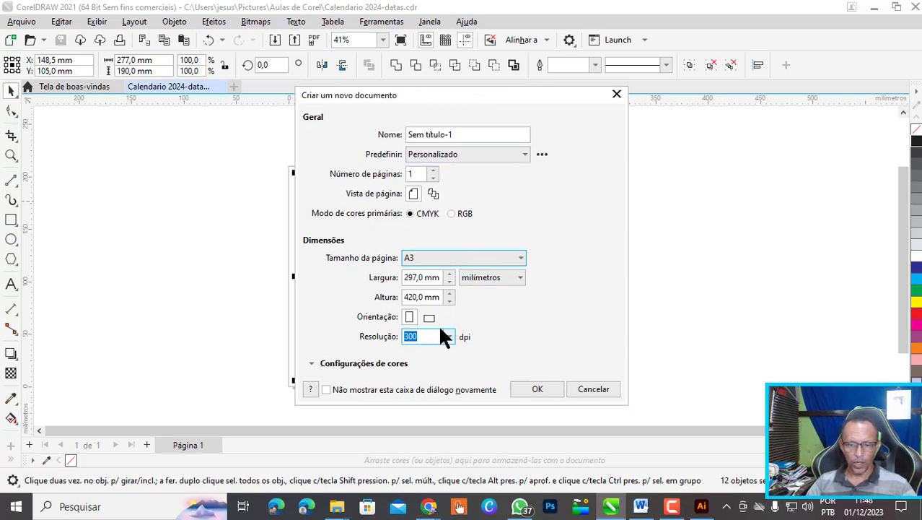
click(524, 388)
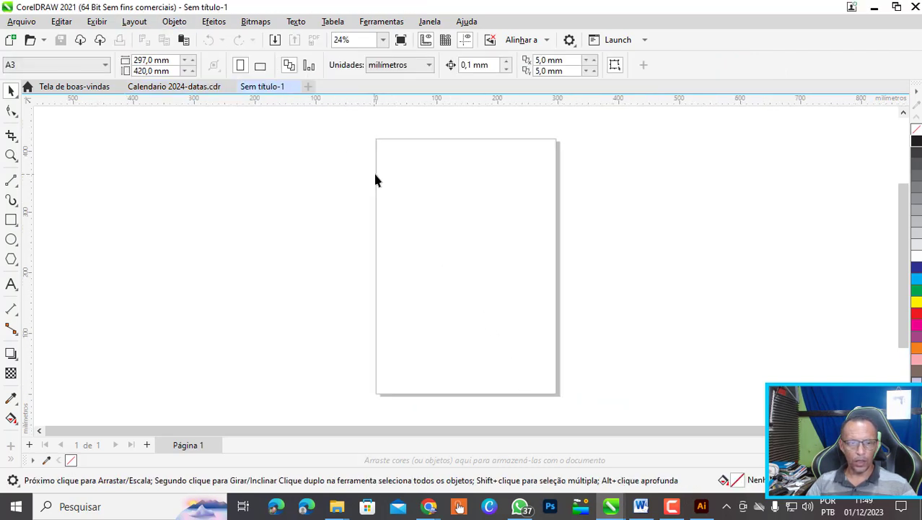
- Paste the copied 277 × 190 mm calendar grid onto the blank A3 page with Ctrl+V
right_click(394, 180)
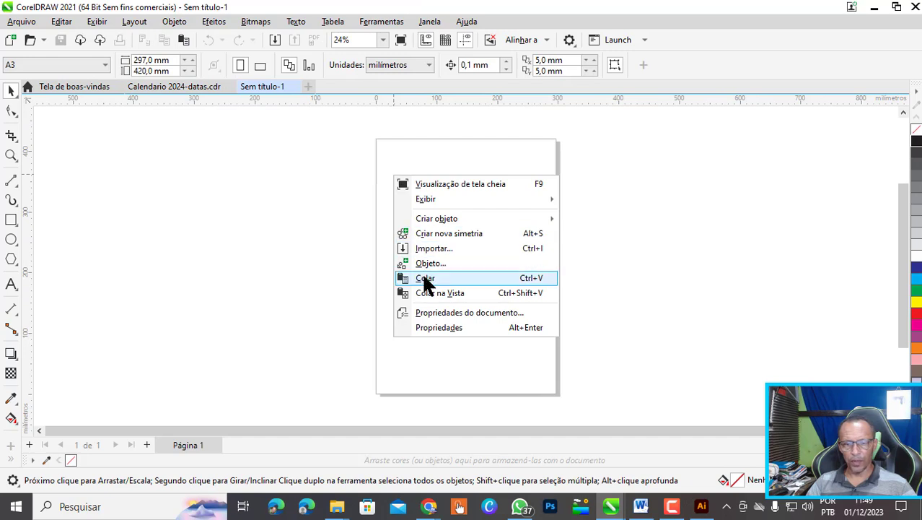
key(Escape)
key(ctrl+v)
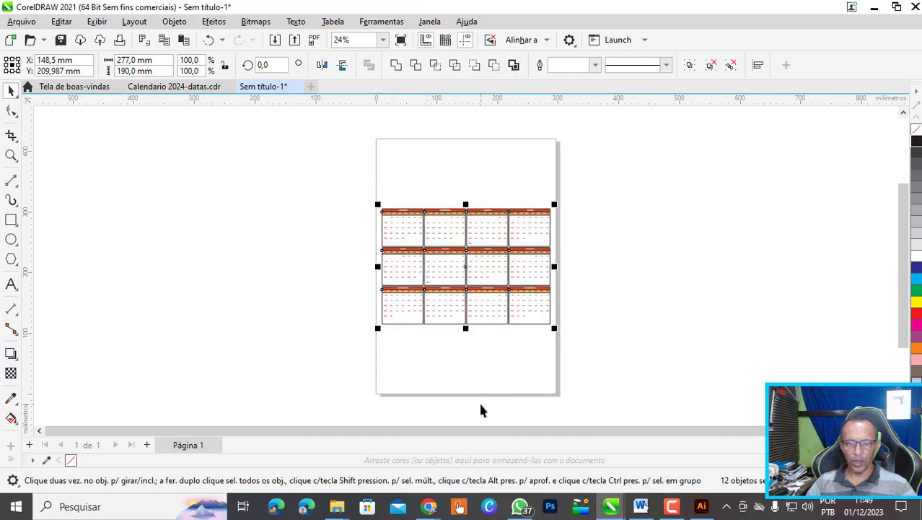
scroll(480, 339, up, 1)
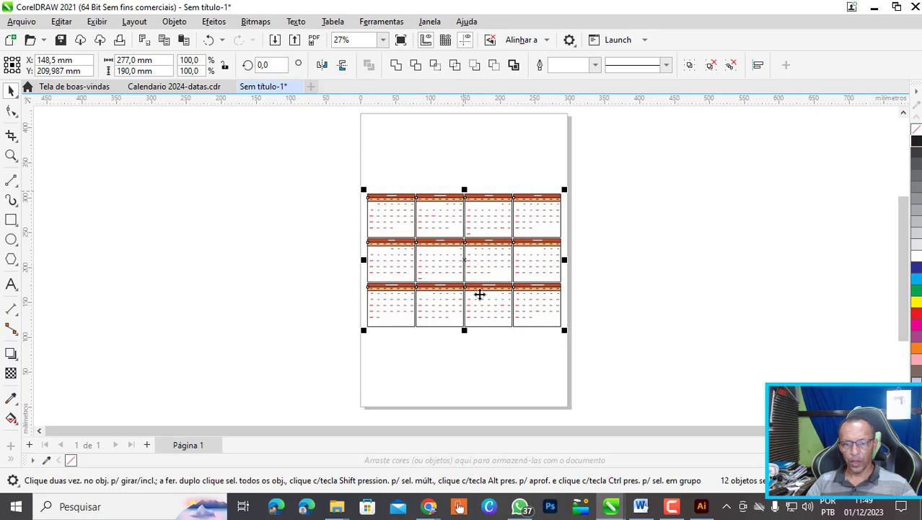
scroll(473, 273, up, 1)
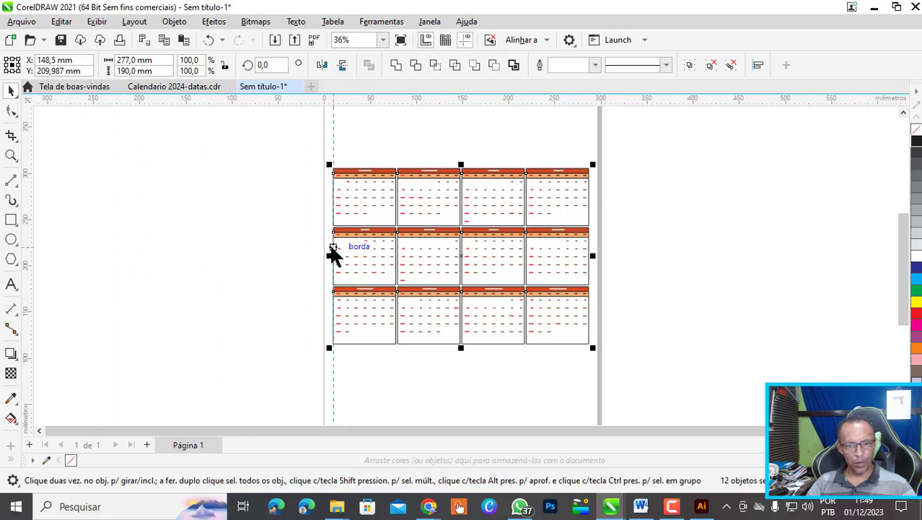
- Add margin guidelines at 10 mm and 287 mm plus a horizontal margin guide
drag(303, 255, 333, 251)
drag(398, 266, 590, 274)
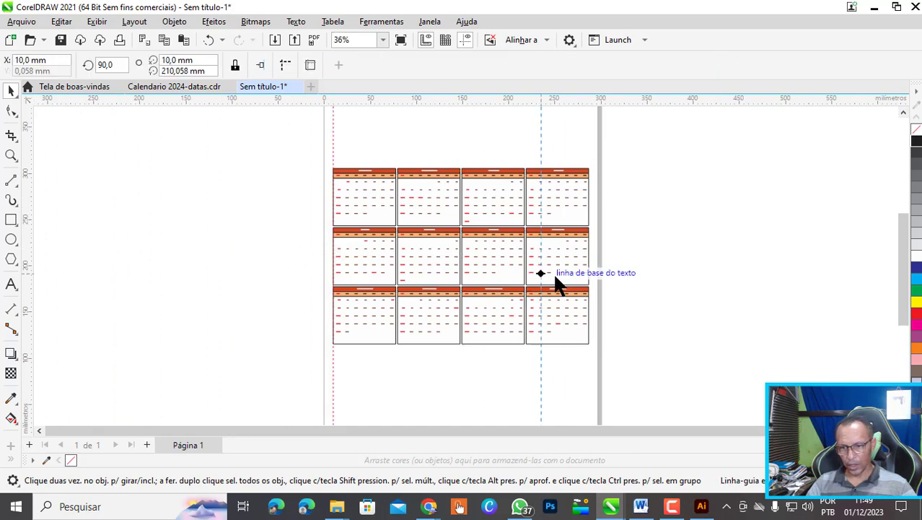
scroll(490, 252, down, 1)
scroll(492, 261, down, 1)
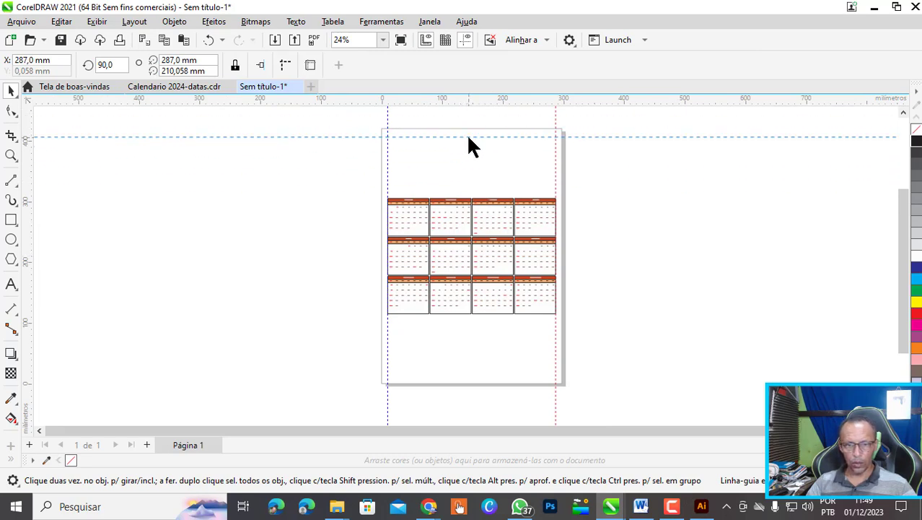
drag(462, 129, 468, 136)
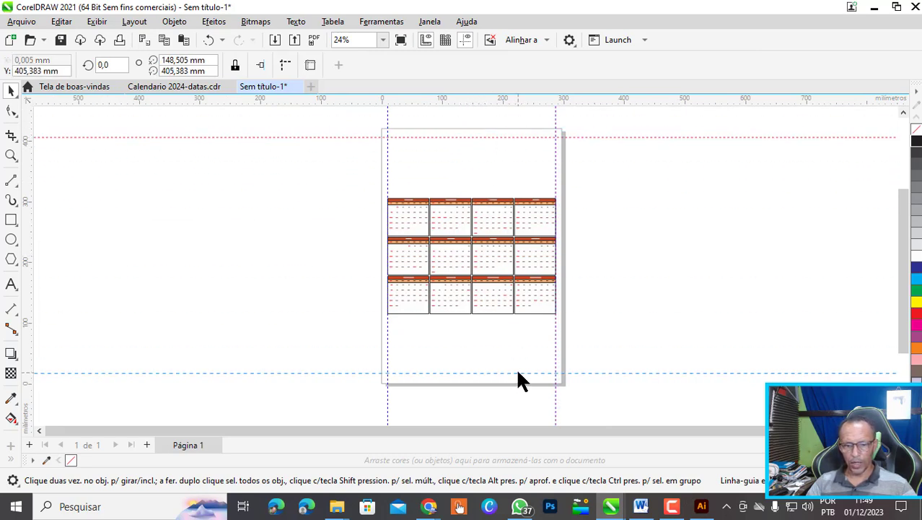
scroll(501, 306, up, 1)
- Select the entire calendar grid and move it lower on the page
click(503, 311)
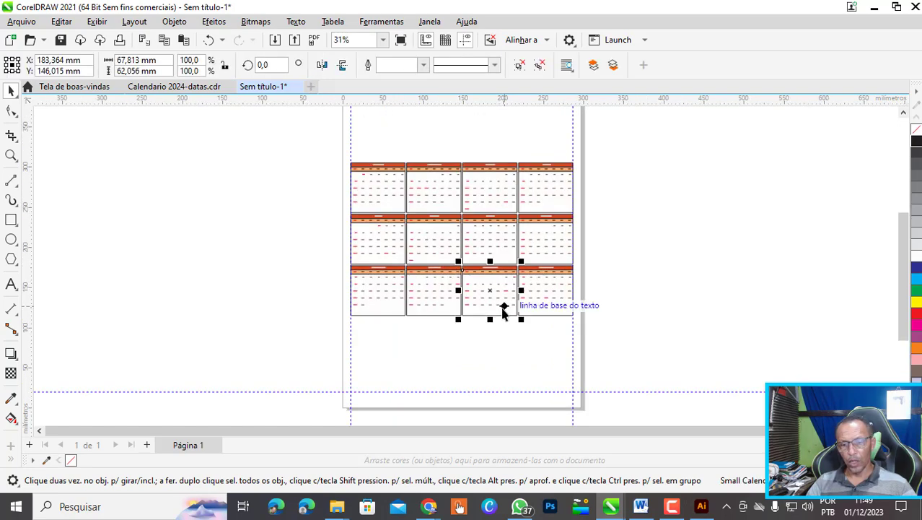
drag(321, 135, 613, 340)
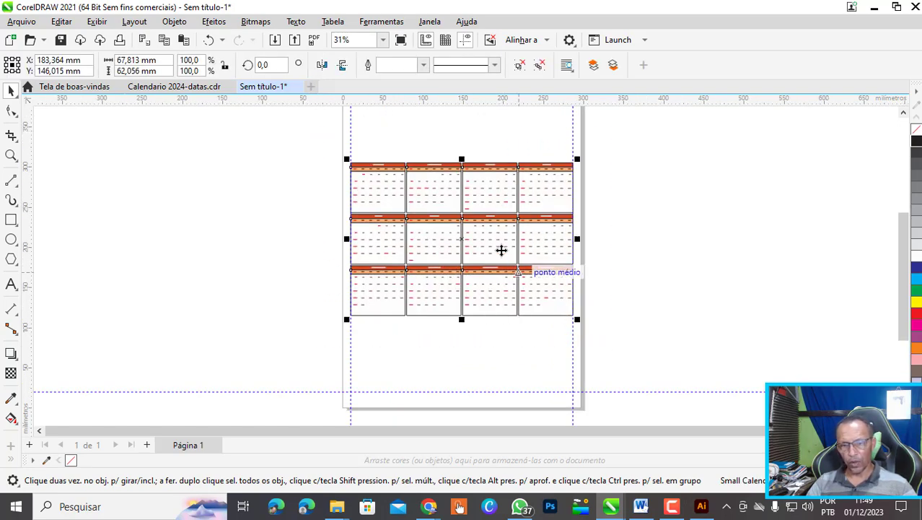
scroll(500, 248, up, 1)
scroll(498, 247, down, 1)
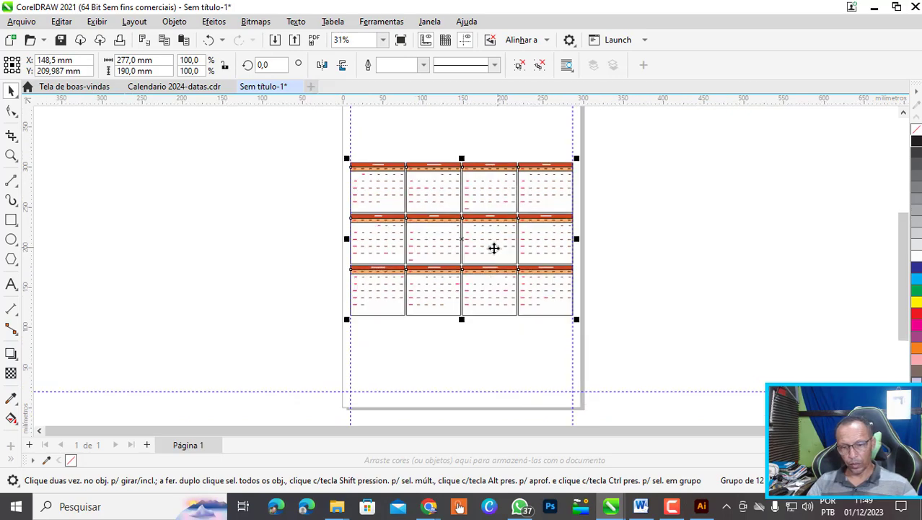
drag(482, 300, 485, 380)
scroll(466, 322, down, 1)
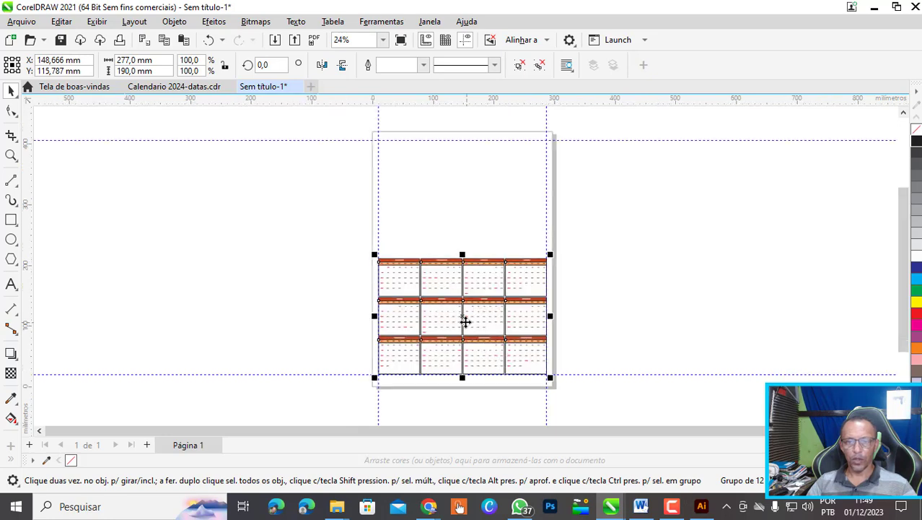
scroll(468, 291, up, 1)
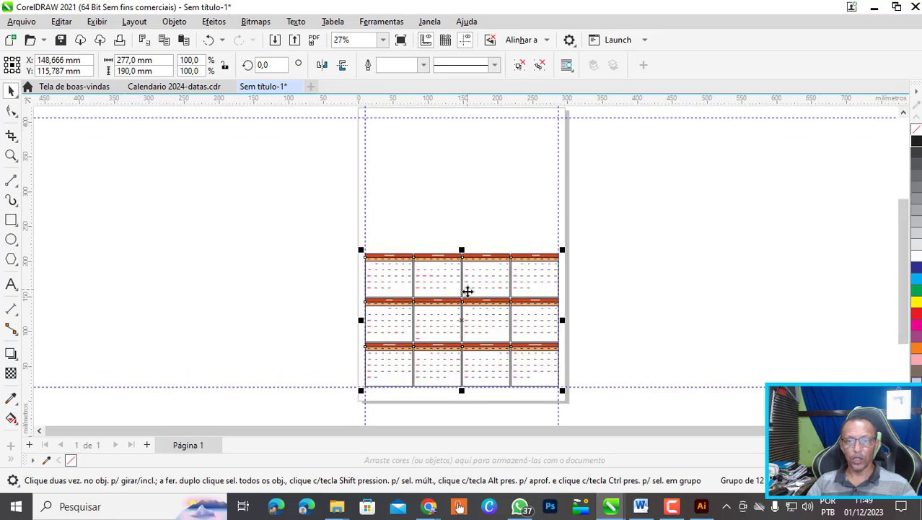
- Enable snapping to guidelines and page, then snap the grid onto the bottom margin guides
click(539, 39)
click(513, 101)
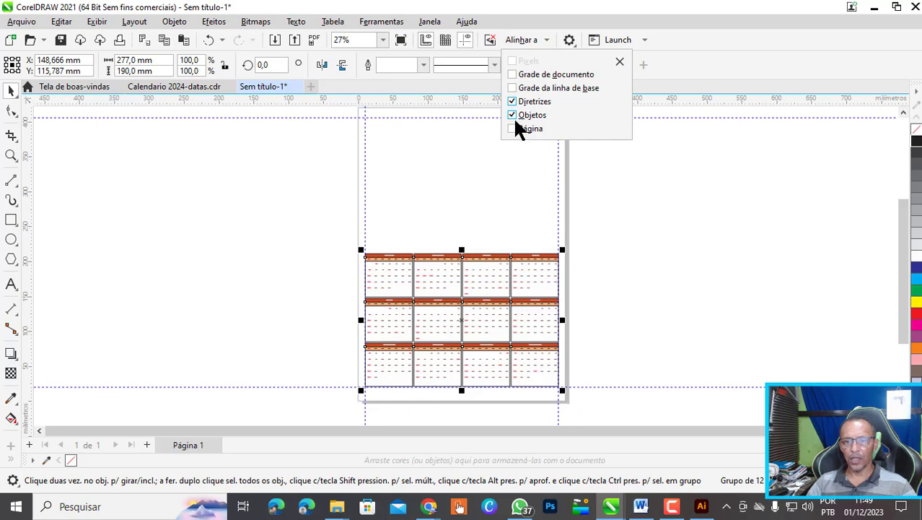
click(512, 129)
click(605, 205)
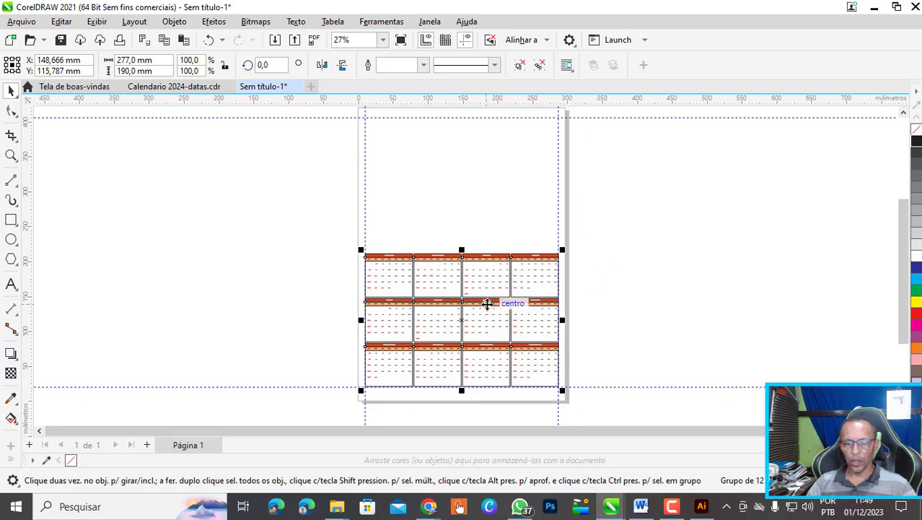
scroll(478, 386, up, 1)
scroll(477, 385, up, 3)
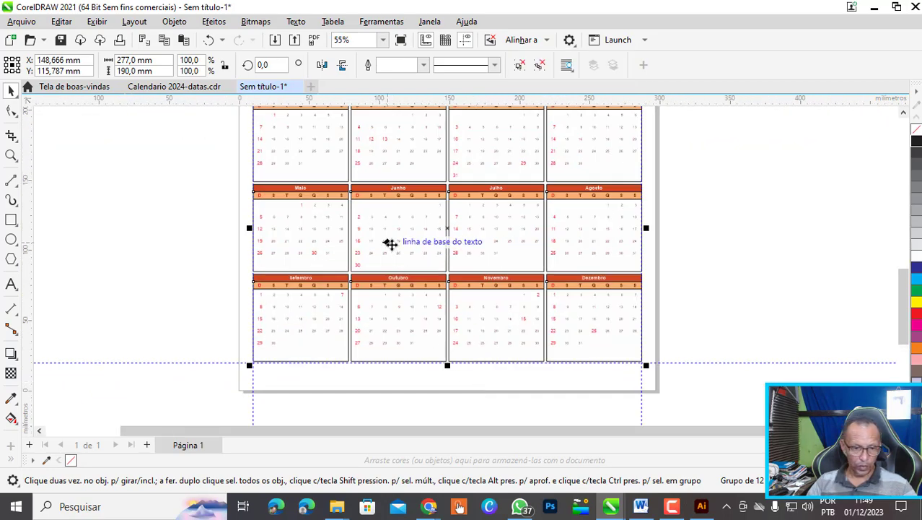
drag(391, 243, 388, 246)
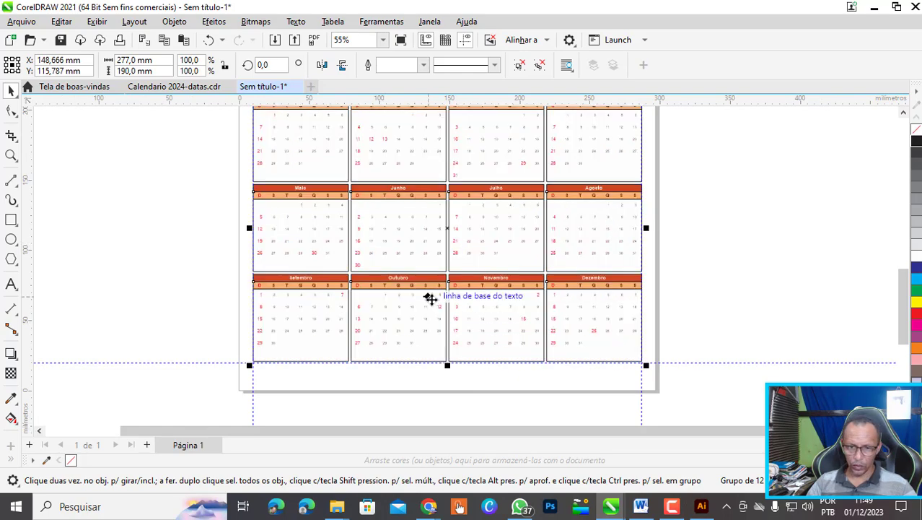
scroll(431, 297, down, 1)
scroll(430, 297, down, 2)
click(599, 254)
scroll(488, 300, down, 1)
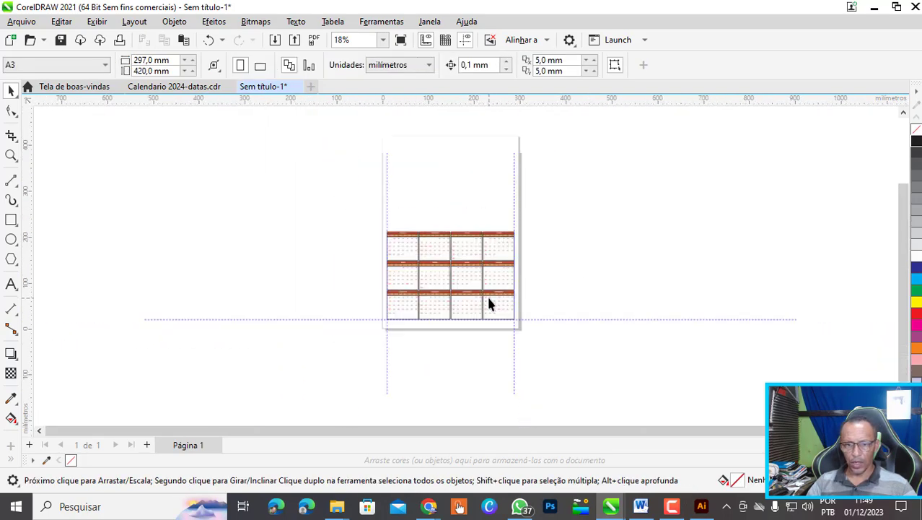
scroll(446, 214, up, 1)
scroll(446, 215, down, 1)
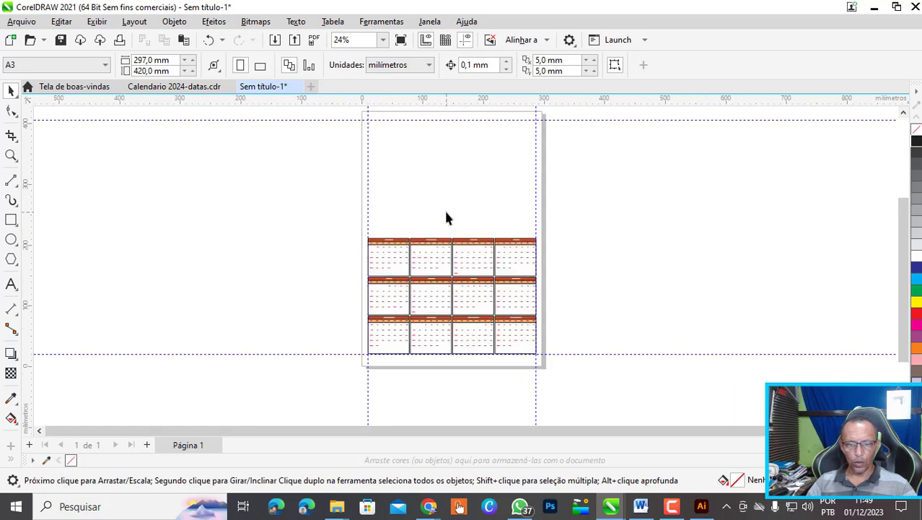
- Create a page-sized 297 × 420 mm background rectangle filled light grey, then deselect it
double_click(11, 220)
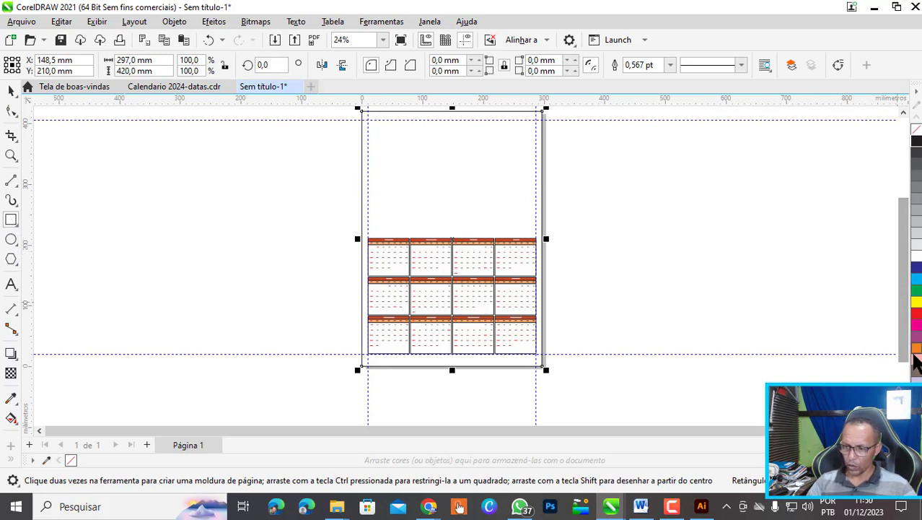
click(917, 375)
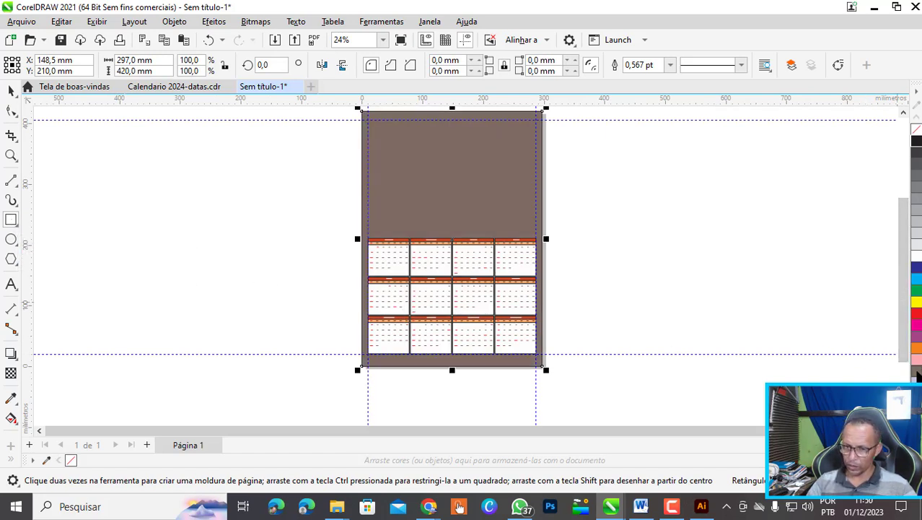
click(916, 368)
scroll(343, 294, down, 1)
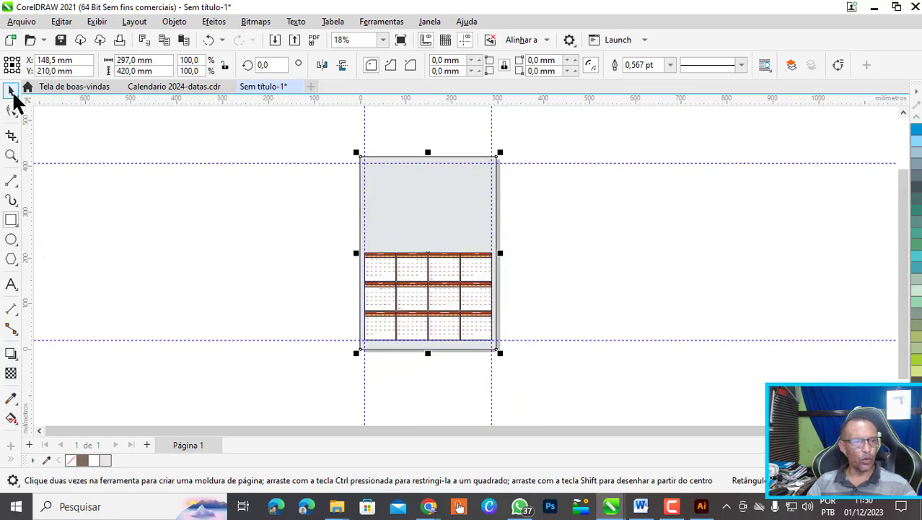
click(11, 91)
click(175, 219)
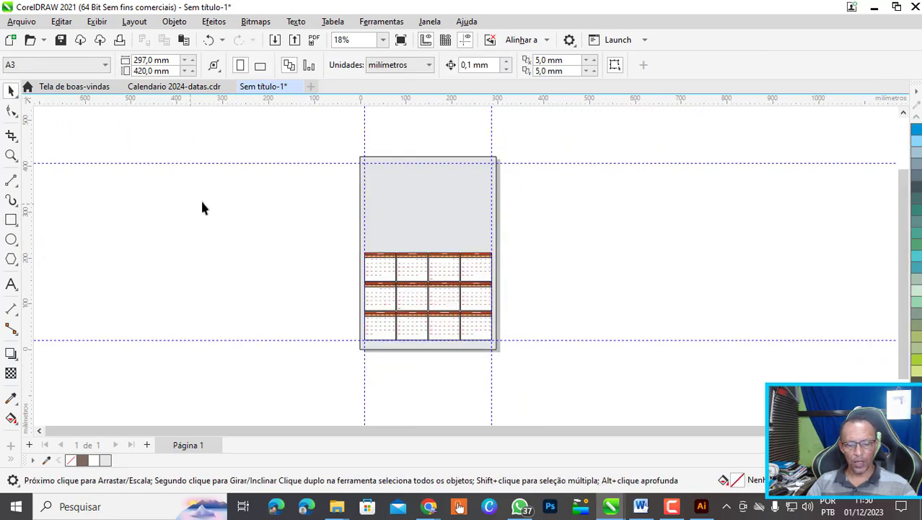
mouse_move(336, 506)
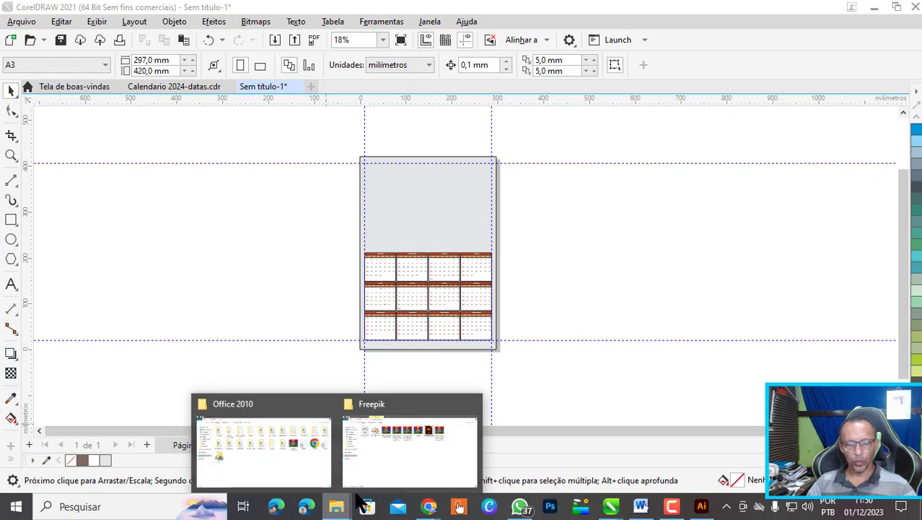
- Import the Padaria Goiana logo file onto the page with text converted to curves
click(390, 461)
mouse_move(590, 101)
mouse_down()
mouse_move(635, 202)
mouse_move(610, 510)
mouse_move(754, 262)
mouse_up()
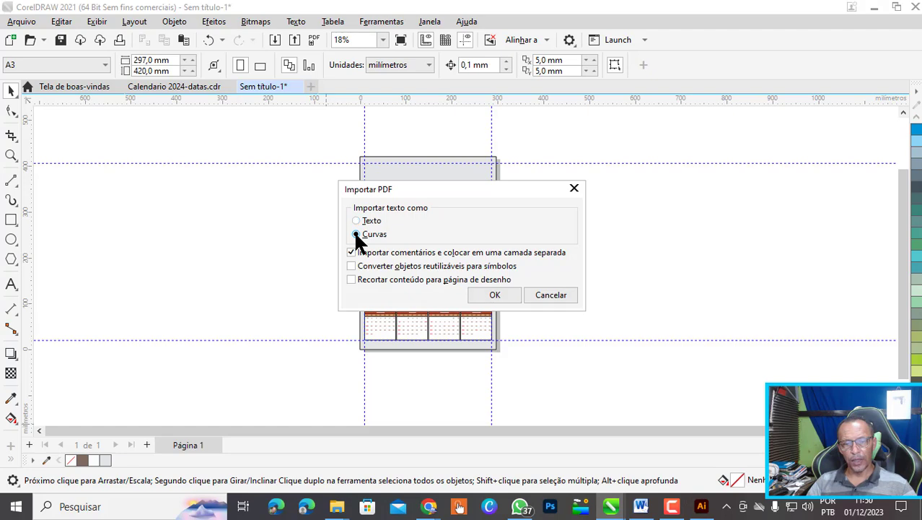
click(508, 293)
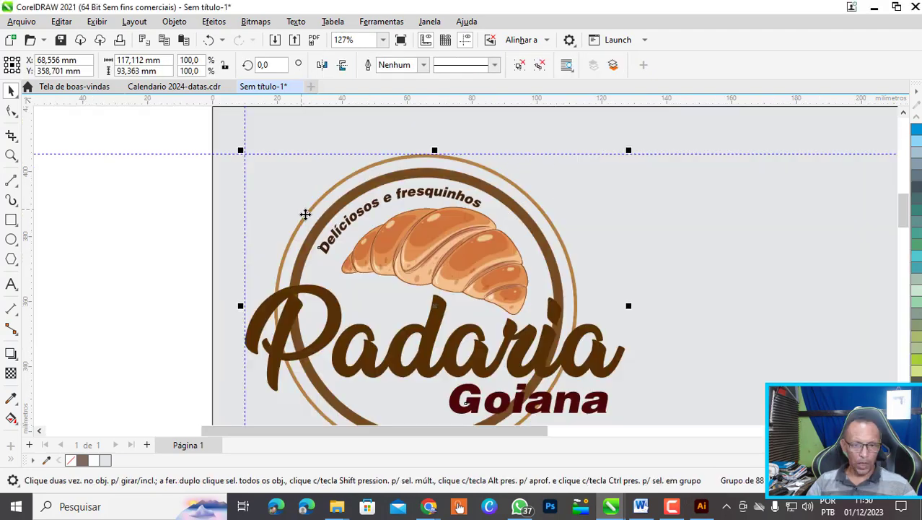
scroll(366, 260, up, 2)
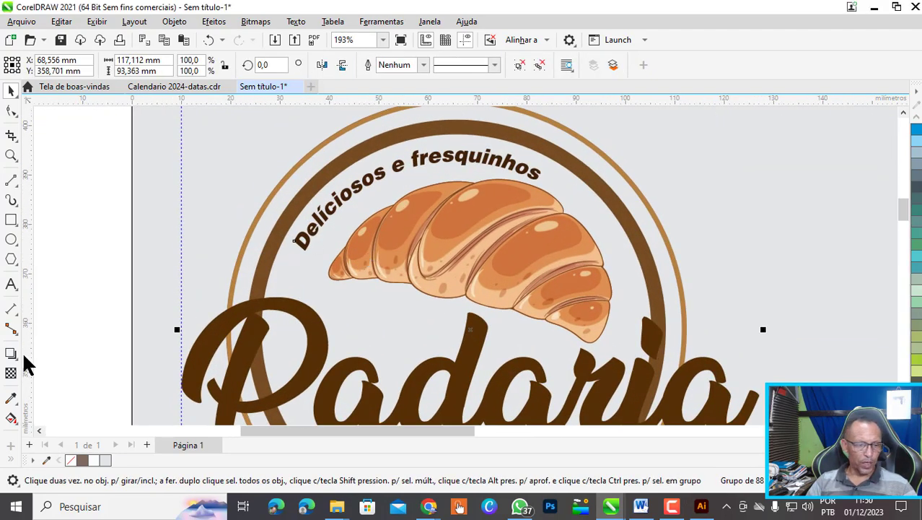
click(10, 401)
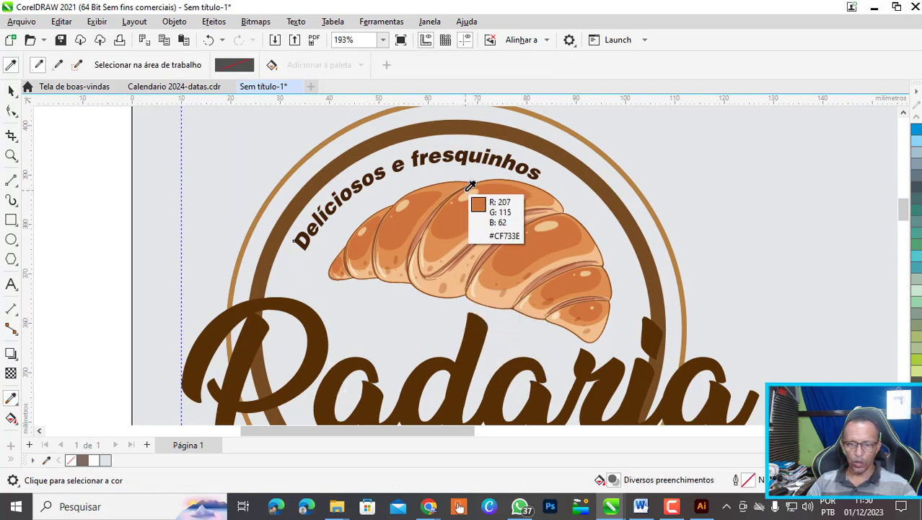
- Sample the croissant's pale peach #F1C39A and add it to the document palette
click(459, 287)
scroll(332, 162, down, 1)
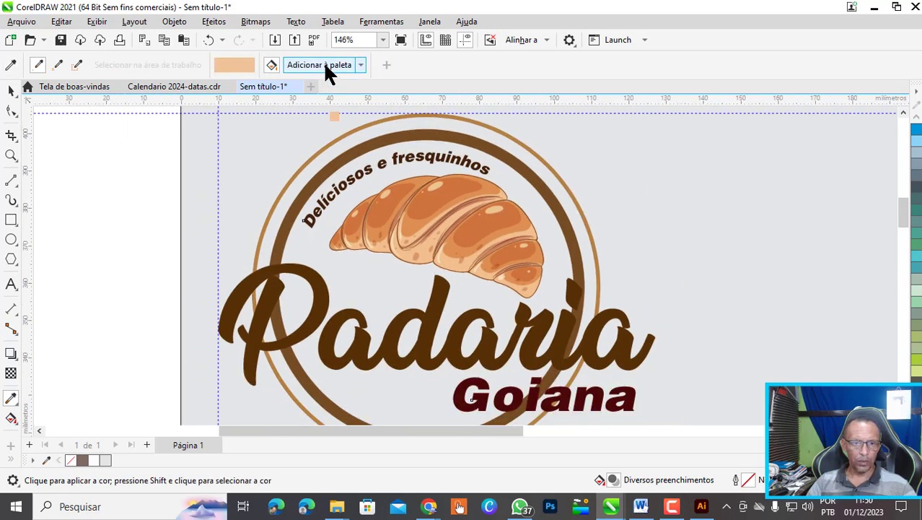
click(347, 62)
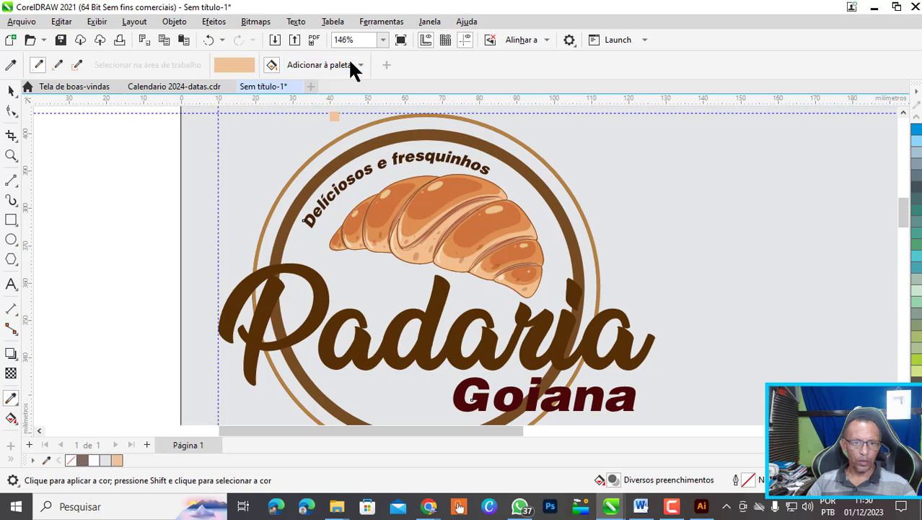
click(11, 91)
scroll(180, 141, down, 2)
scroll(165, 228, down, 2)
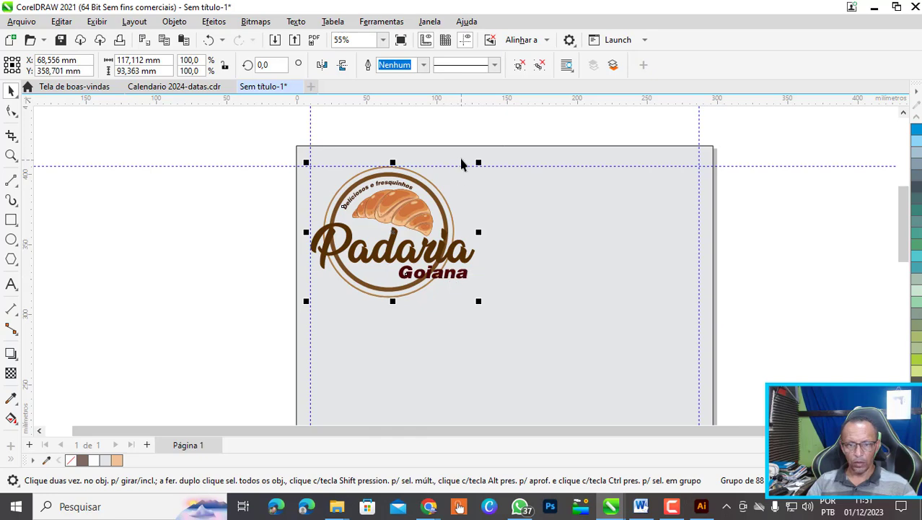
- Fill the page-sized background rectangle with the sampled peach document-palette colour
click(593, 162)
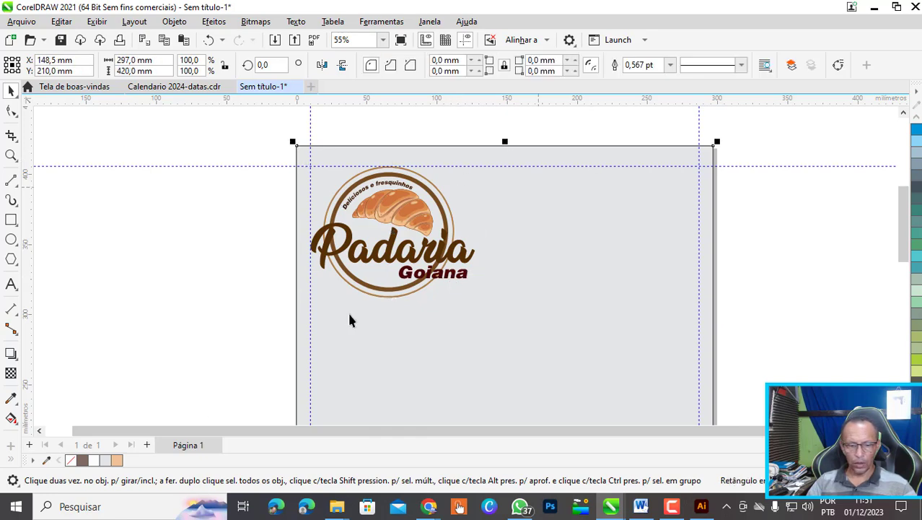
click(117, 460)
scroll(381, 209, down, 3)
scroll(382, 180, up, 2)
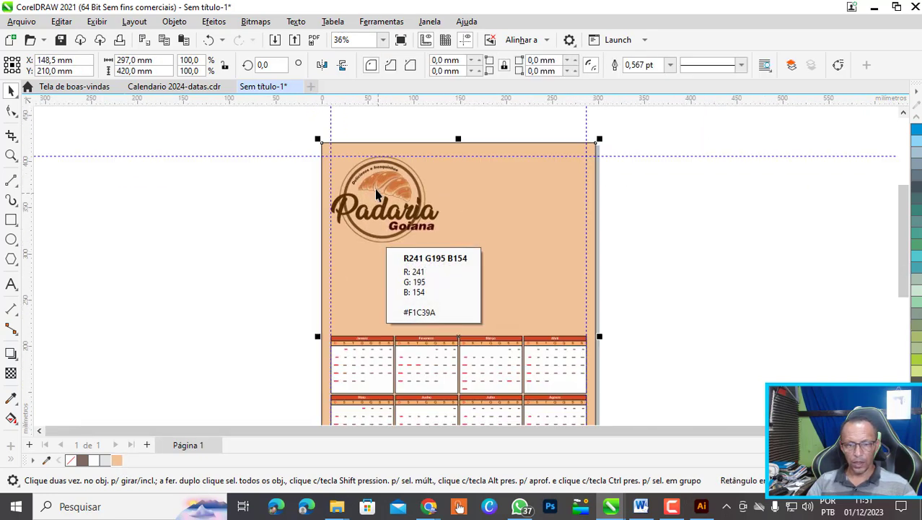
scroll(376, 177, up, 4)
scroll(435, 213, up, 1)
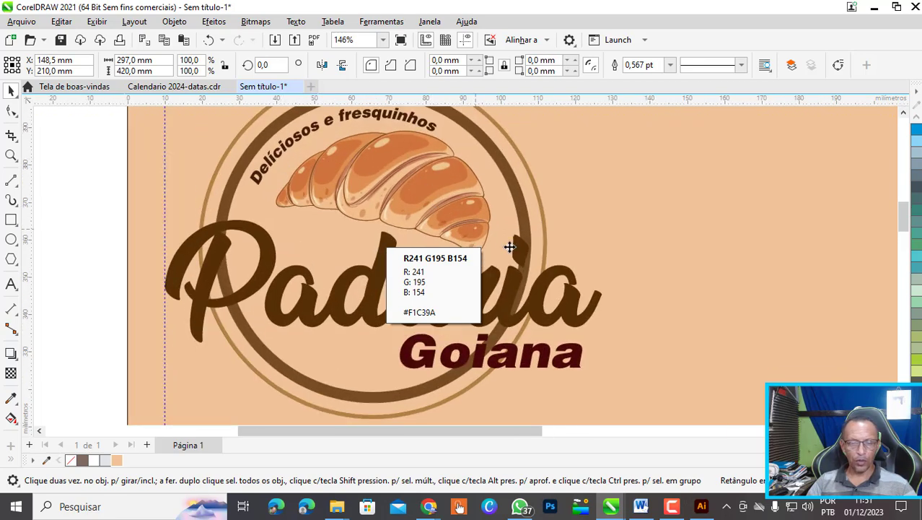
scroll(363, 280, down, 2)
scroll(310, 199, down, 1)
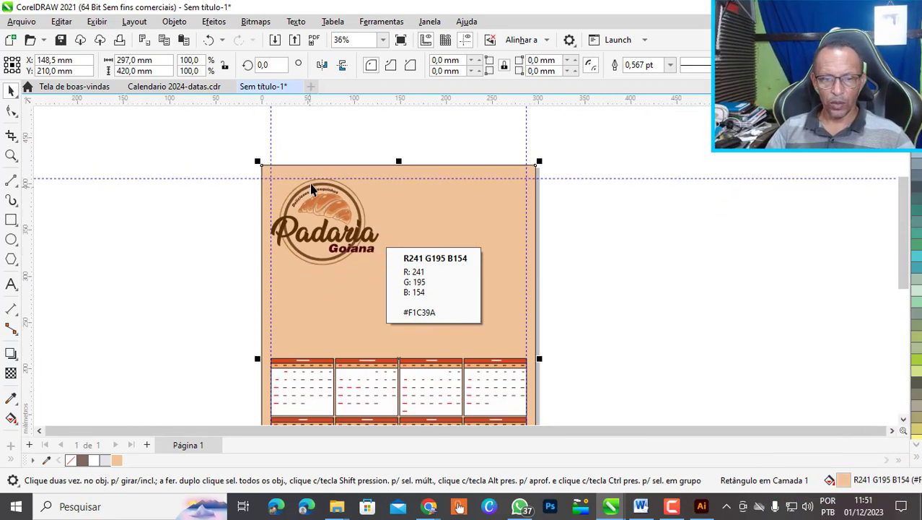
scroll(315, 192, down, 1)
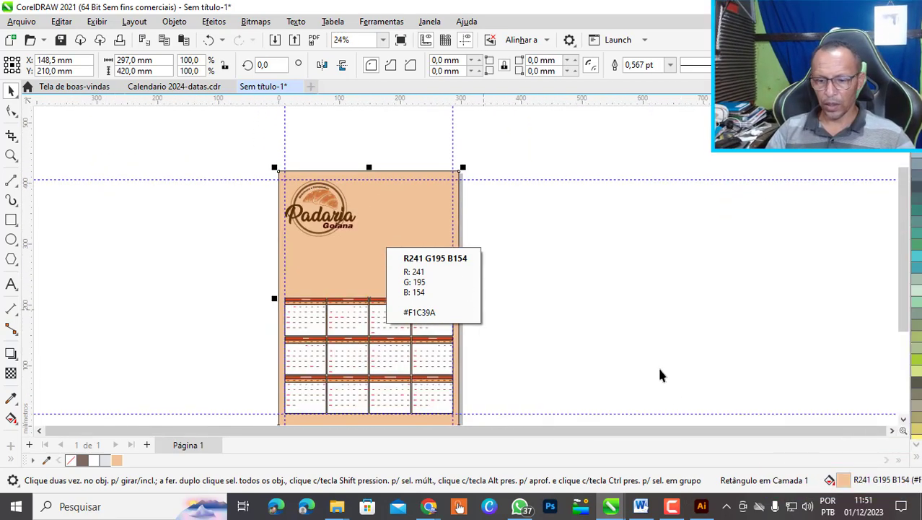
- Lighten the background fill to a very pale peach, R255 G239 B224 (#FFEFE0)
double_click(843, 479)
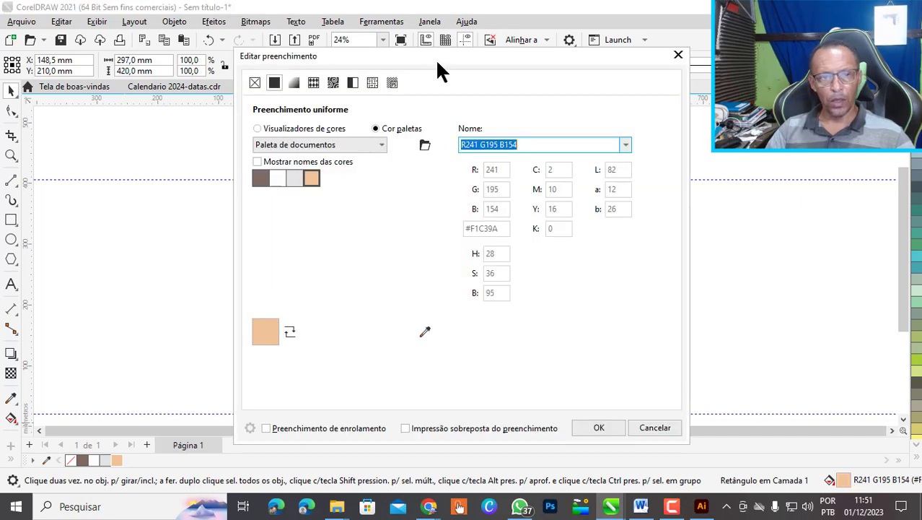
drag(435, 59, 672, 71)
click(514, 139)
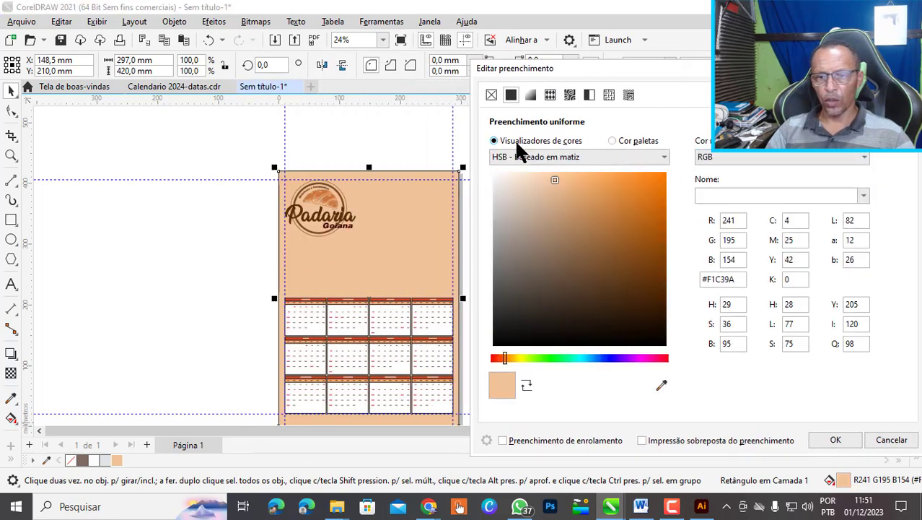
click(513, 172)
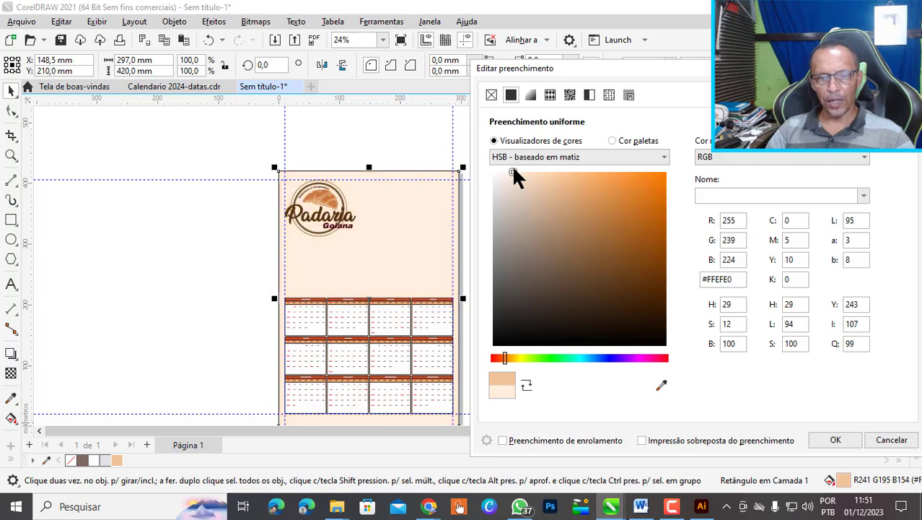
click(830, 439)
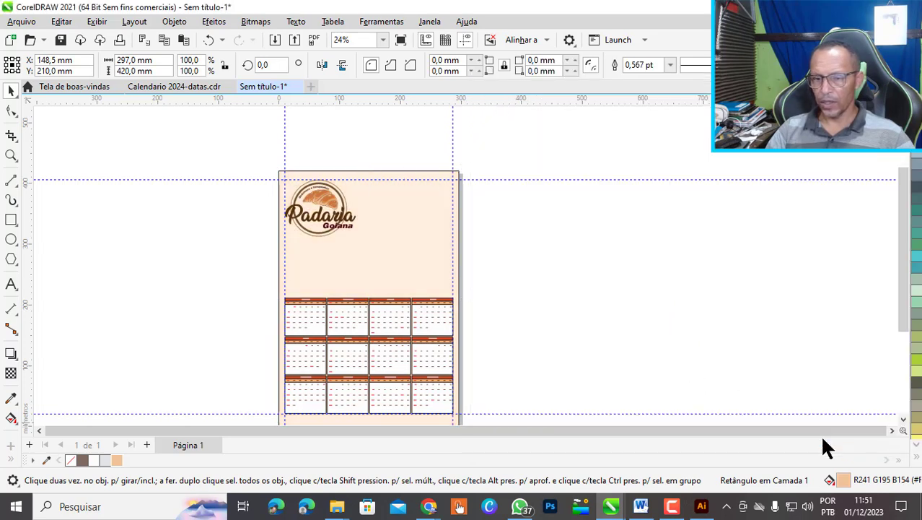
scroll(404, 166, down, 1)
click(265, 166)
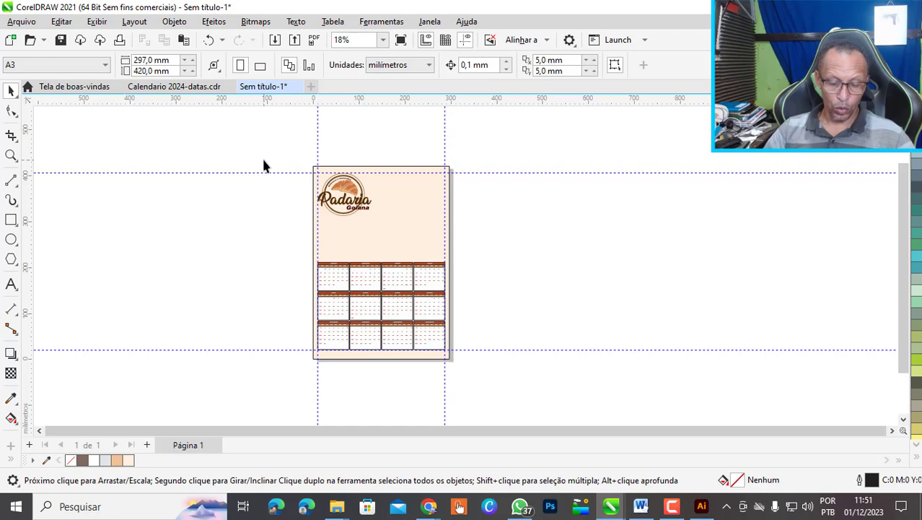
key(shift+F4)
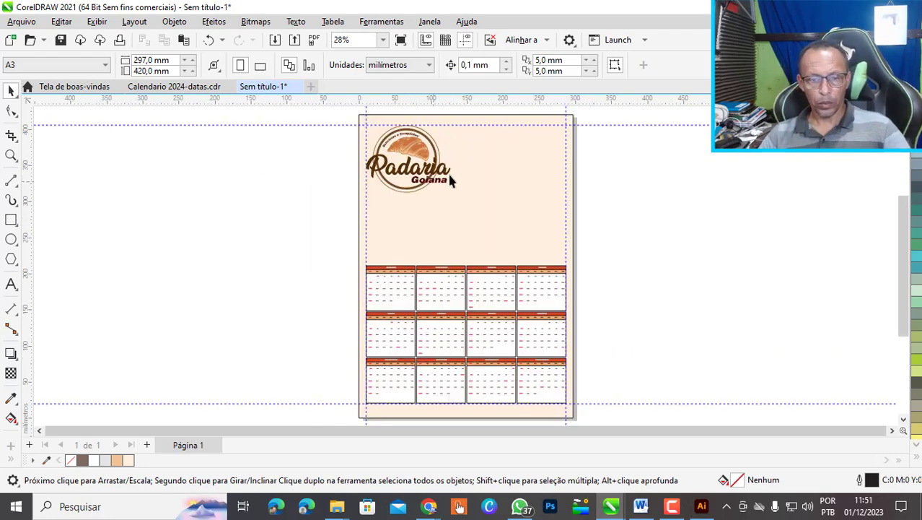
scroll(463, 118, up, 2)
scroll(399, 142, up, 1)
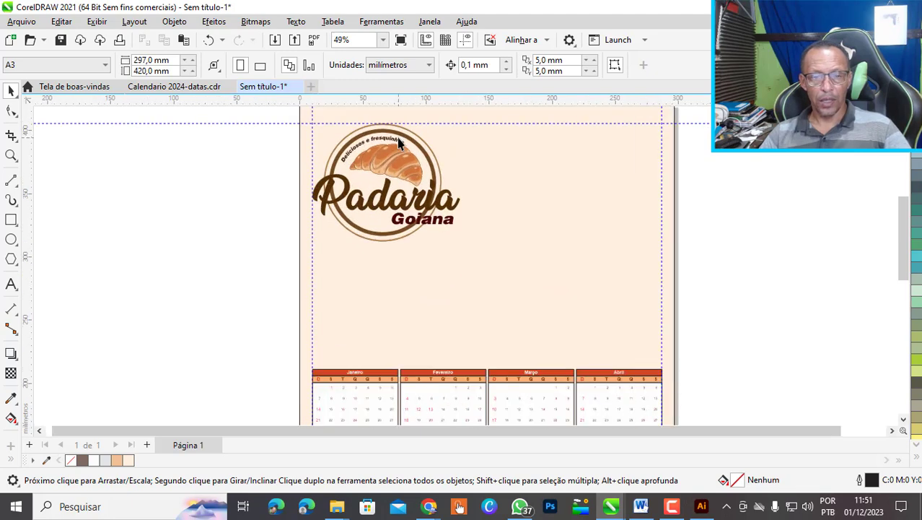
scroll(419, 217, up, 1)
scroll(449, 313, up, 1)
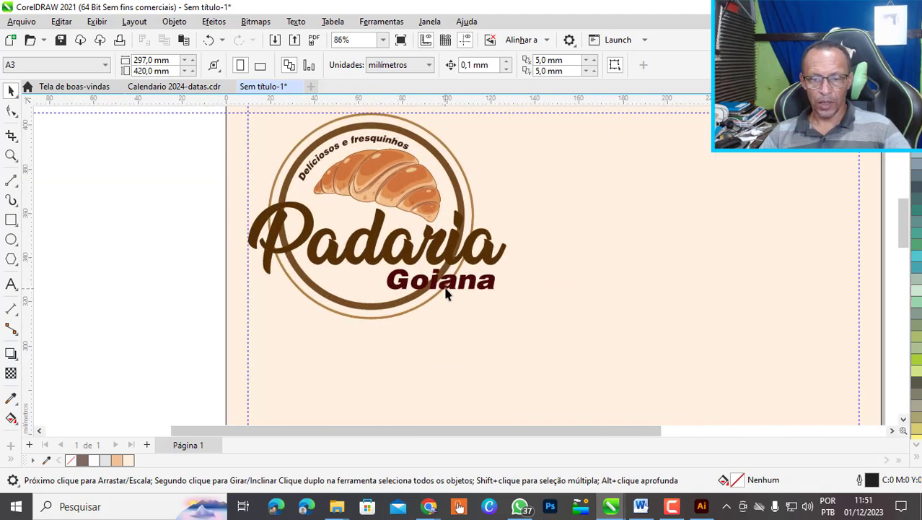
click(446, 289)
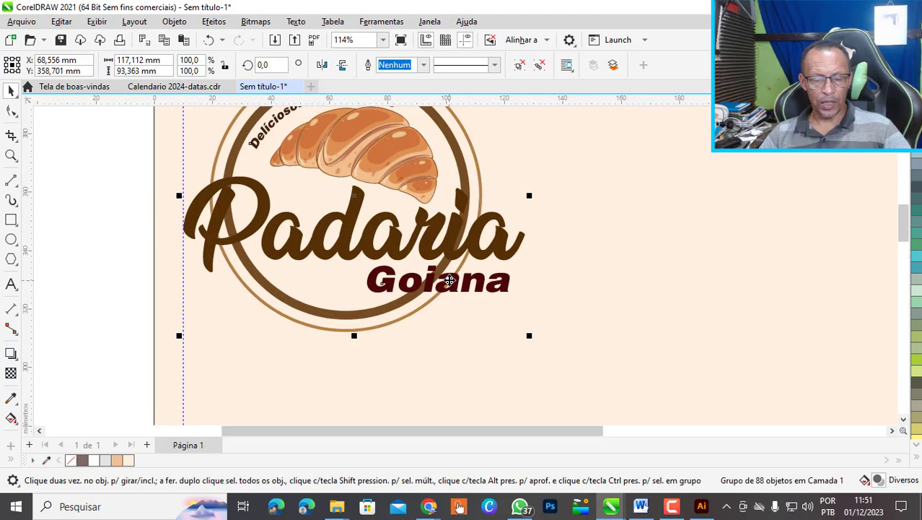
scroll(449, 280, down, 2)
scroll(365, 175, up, 2)
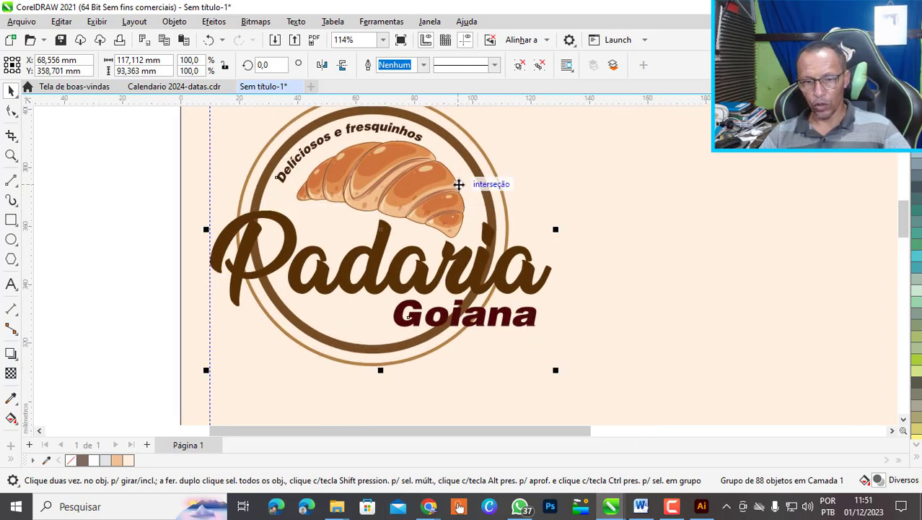
scroll(458, 184, down, 1)
scroll(452, 231, down, 1)
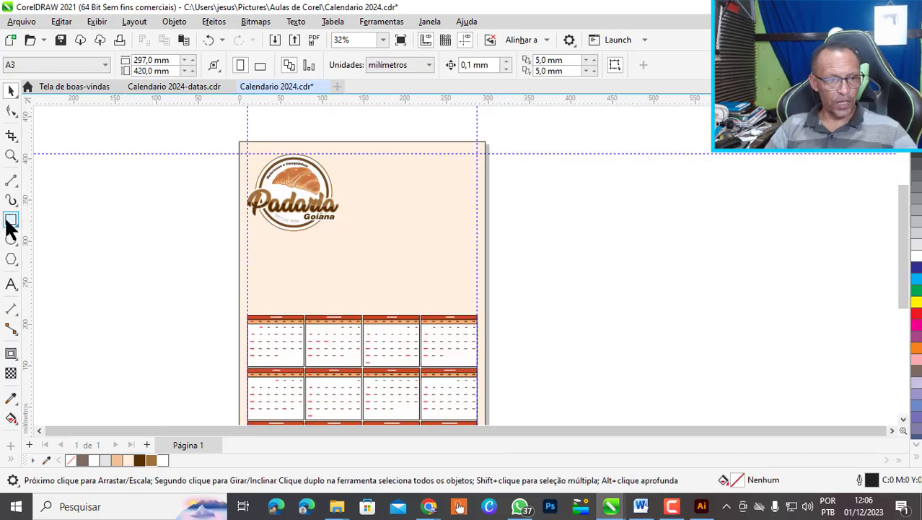
click(10, 228)
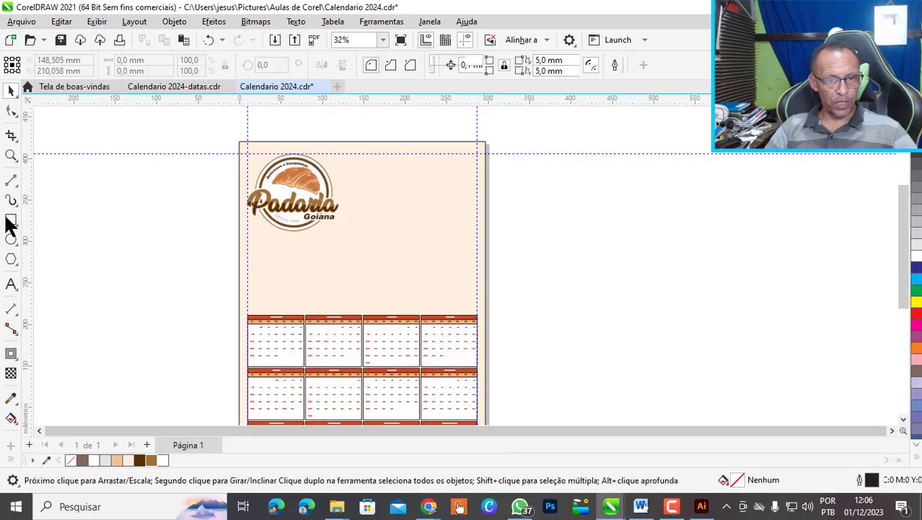
scroll(397, 218, up, 2)
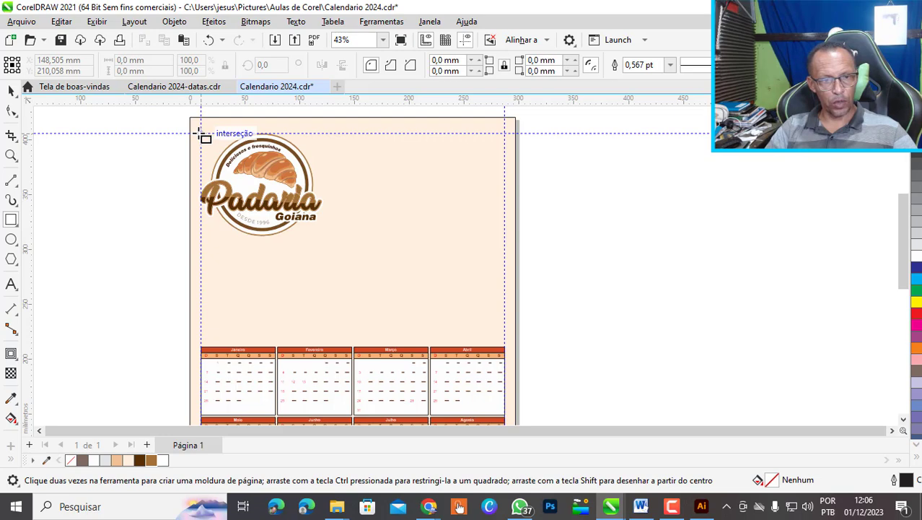
drag(203, 133, 504, 322)
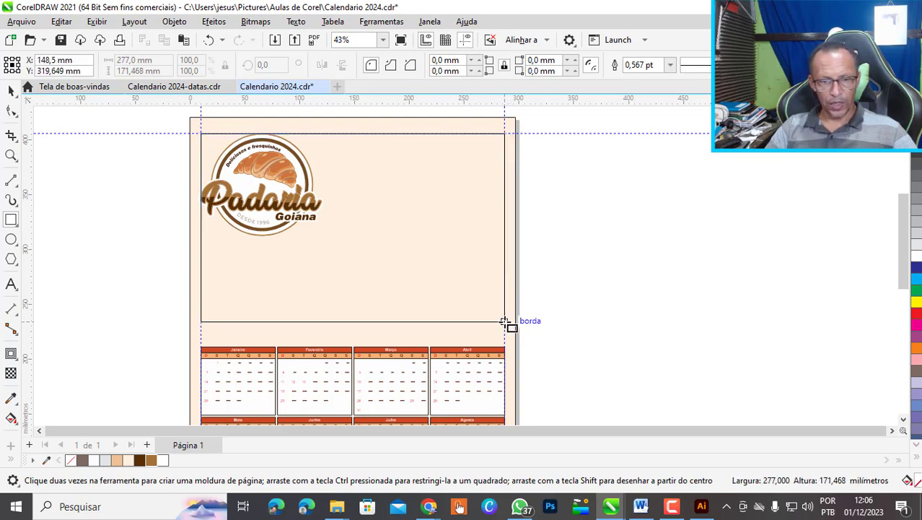
click(10, 91)
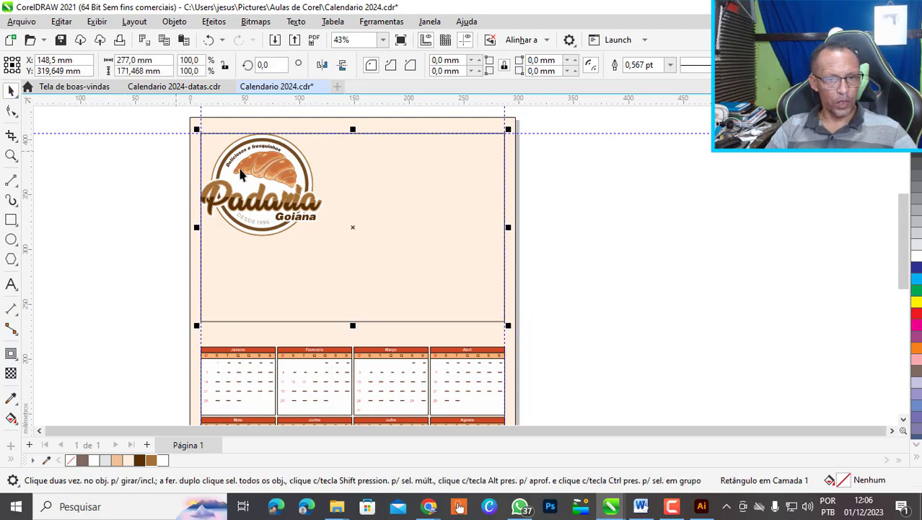
click(538, 218)
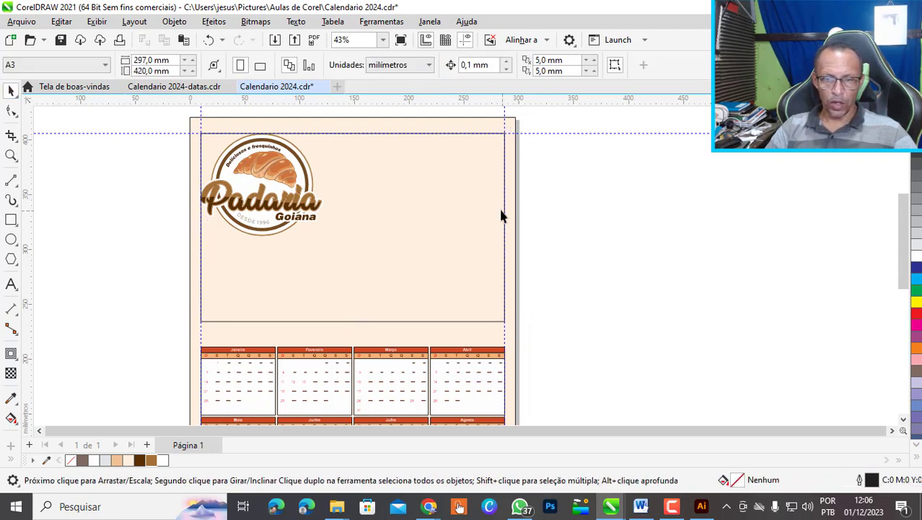
click(498, 215)
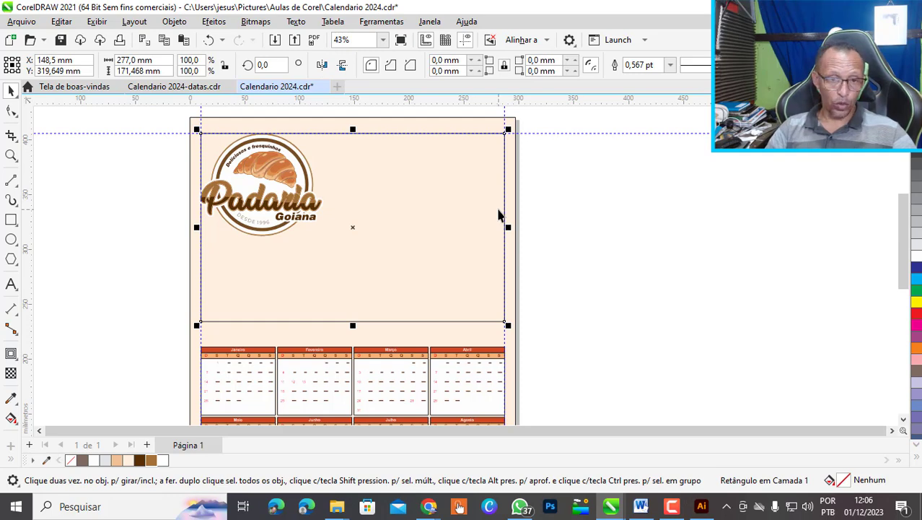
click(573, 215)
click(300, 186)
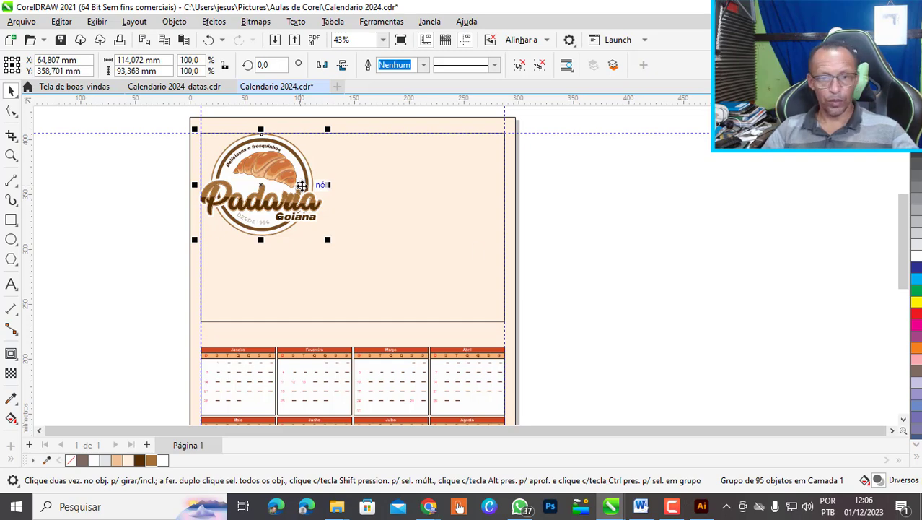
click(555, 257)
- Round the corners of the large top panel rectangle
click(463, 276)
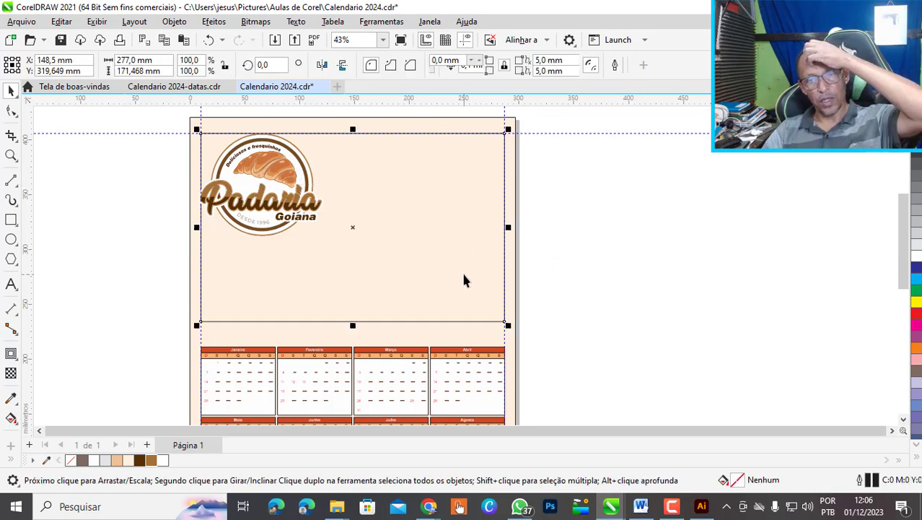
scroll(195, 128, up, 2)
scroll(205, 134, up, 3)
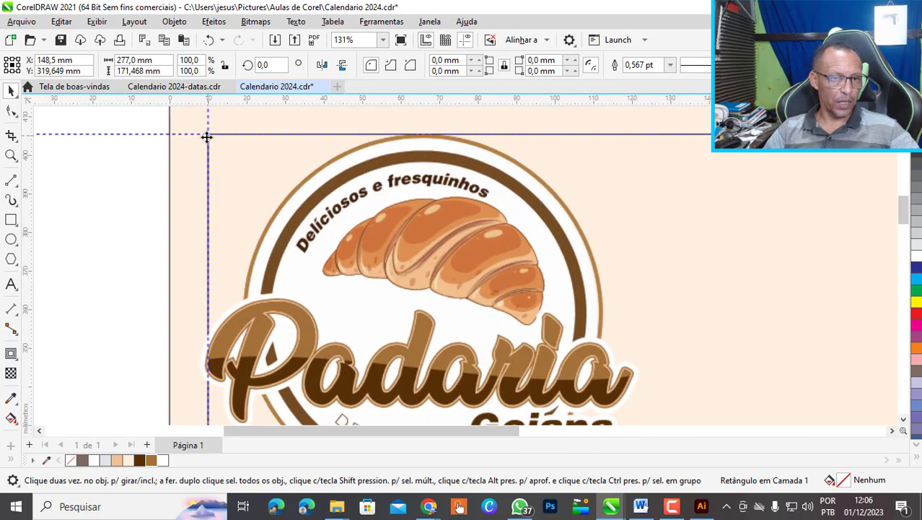
click(13, 110)
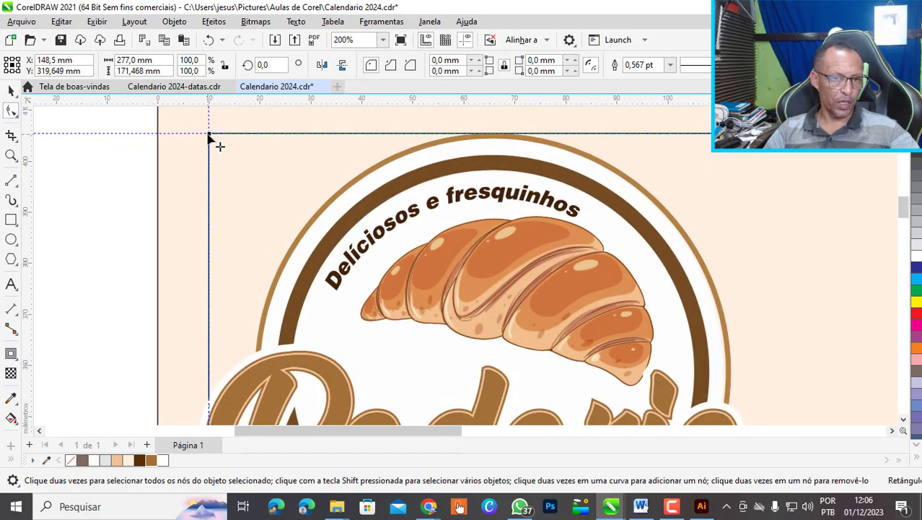
drag(208, 136, 224, 142)
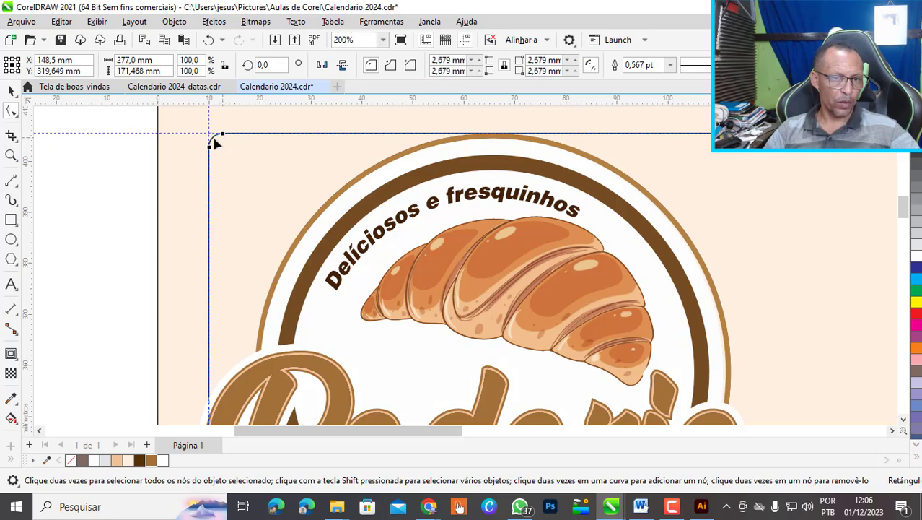
click(16, 93)
scroll(343, 177, down, 6)
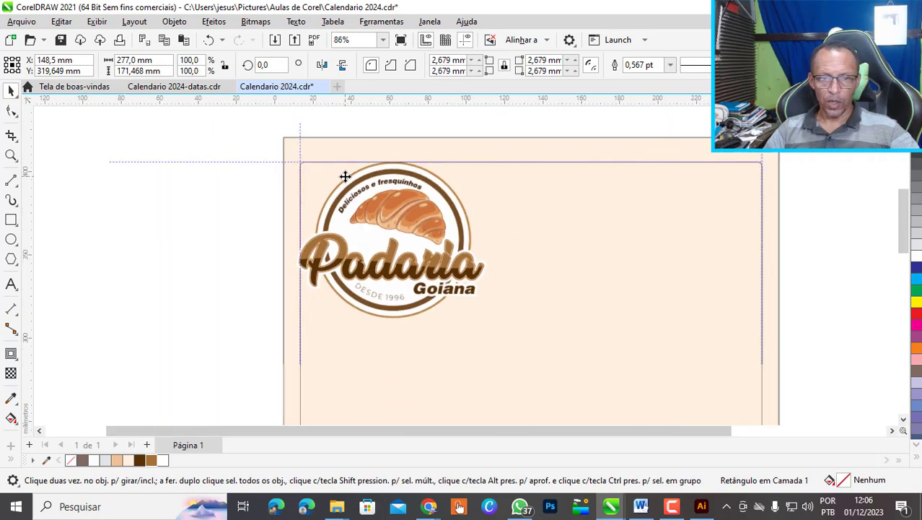
- Shrink the Padaria logo to about 88 × 72 mm in the panel's upper-left corner
click(624, 229)
scroll(394, 216, up, 2)
scroll(395, 217, up, 2)
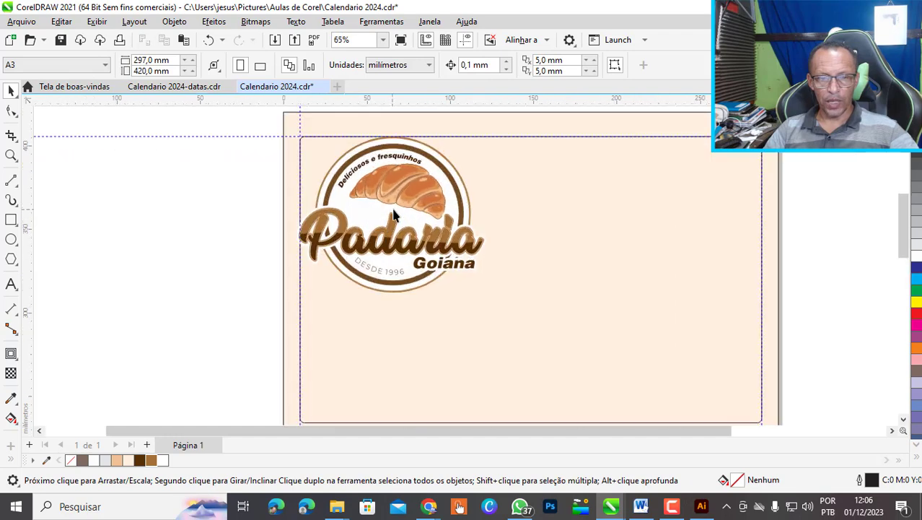
click(395, 211)
drag(395, 211, 410, 227)
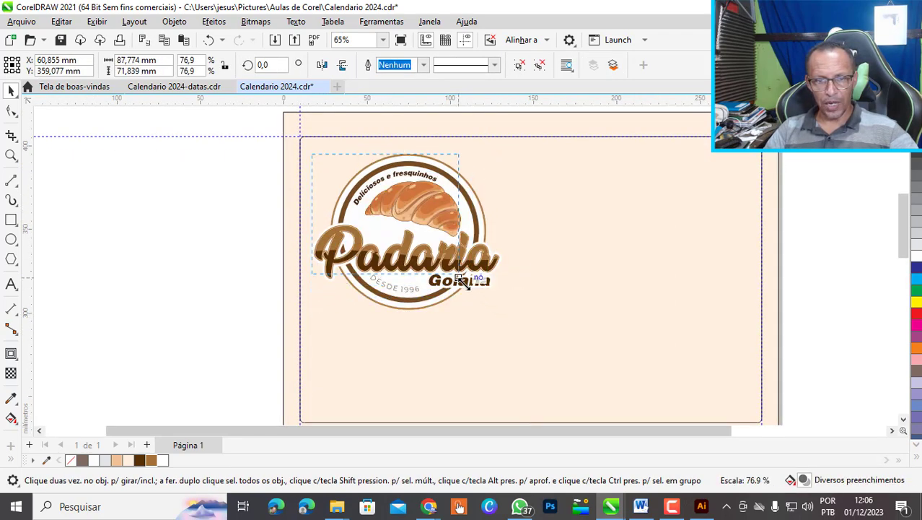
drag(508, 315, 459, 277)
mouse_move(386, 206)
mouse_down()
mouse_move(393, 212)
mouse_move(385, 199)
mouse_up()
scroll(371, 203, down, 3)
scroll(329, 205, down, 2)
click(555, 214)
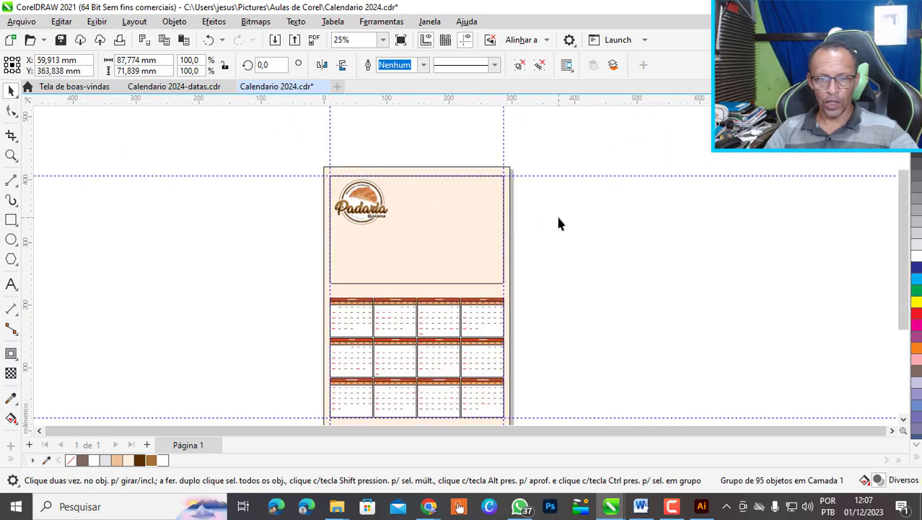
scroll(435, 248, up, 1)
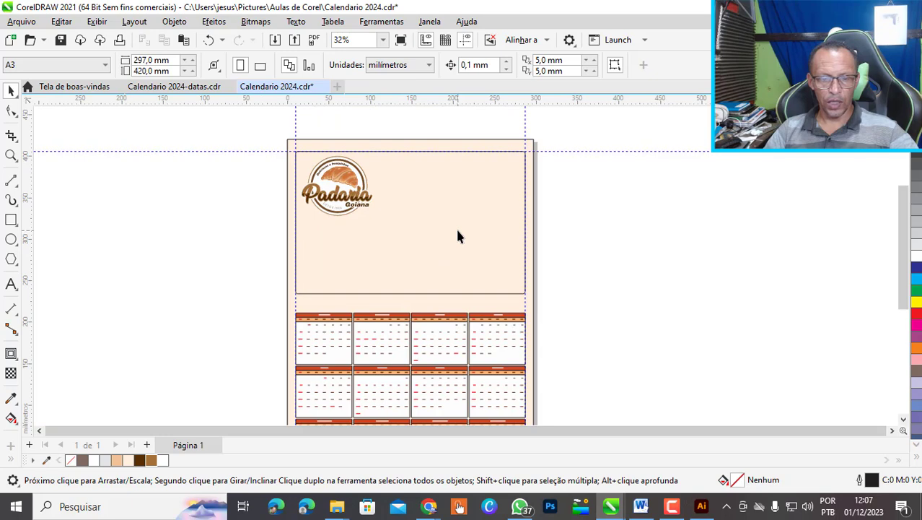
scroll(426, 217, down, 2)
scroll(454, 228, up, 1)
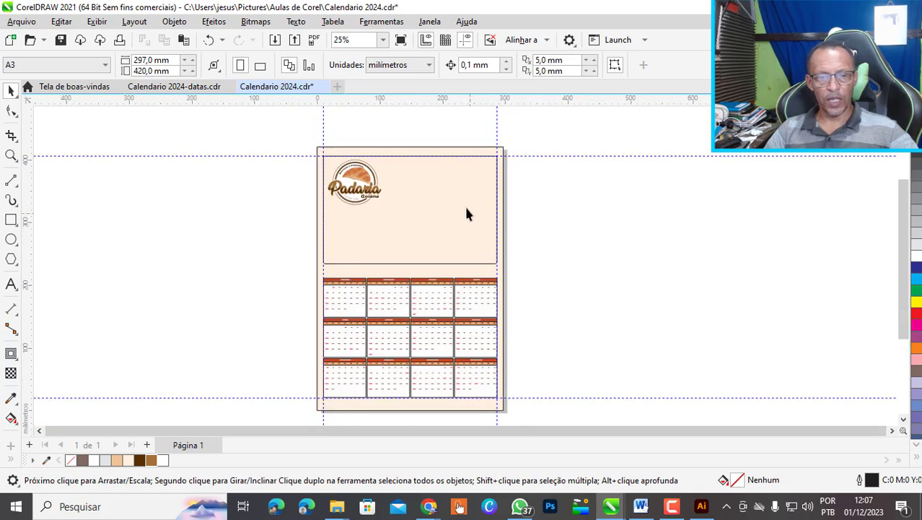
scroll(441, 173, up, 1)
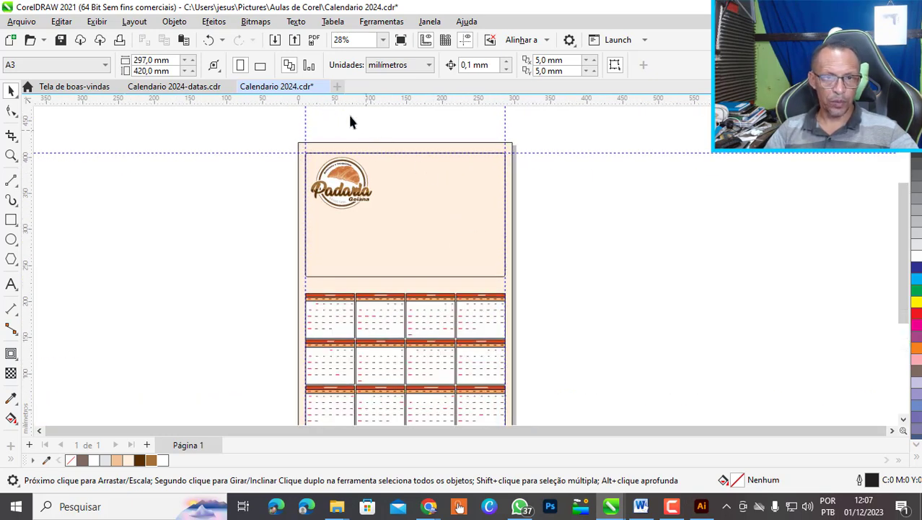
- Import the photo familia-que-aprecia-o-verao.jpg from the Imagens folder
click(274, 39)
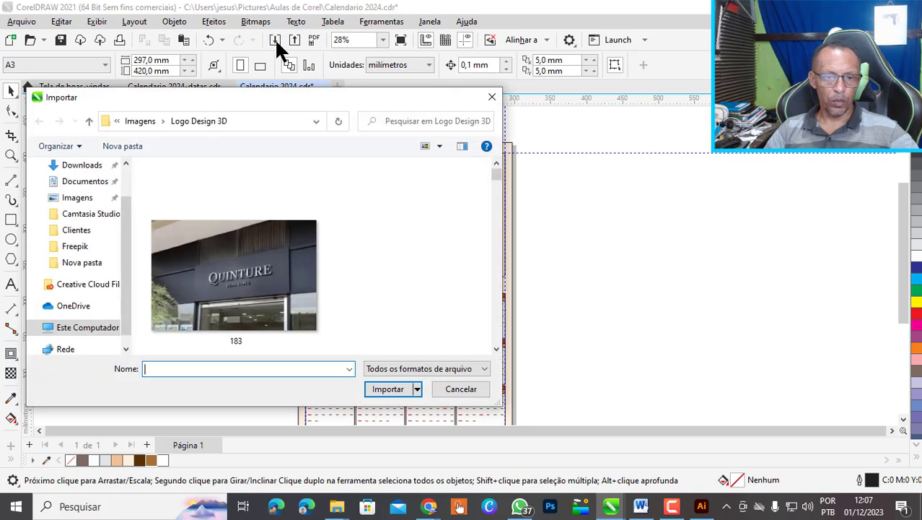
click(76, 202)
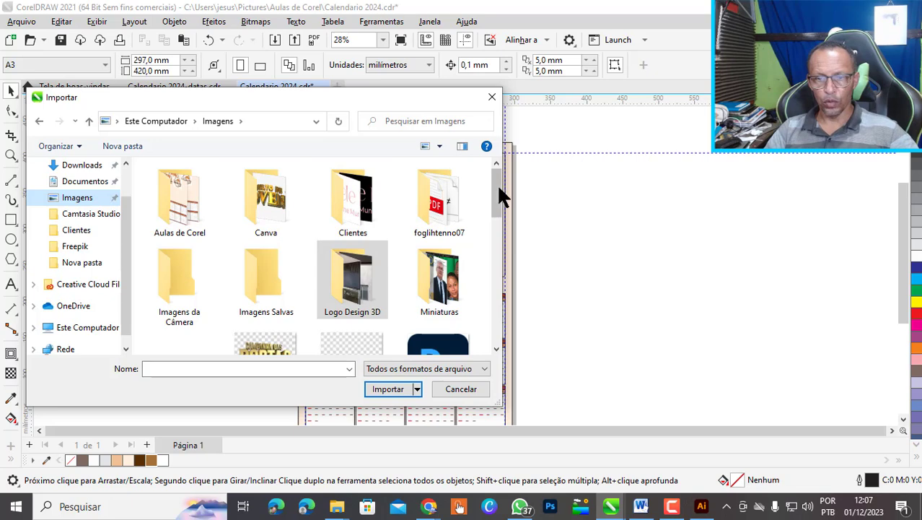
drag(500, 196, 495, 272)
click(352, 242)
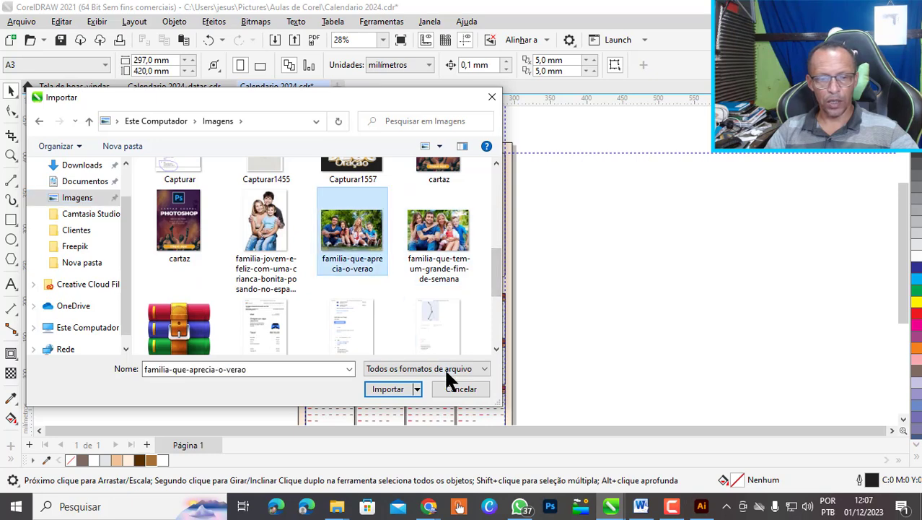
click(386, 388)
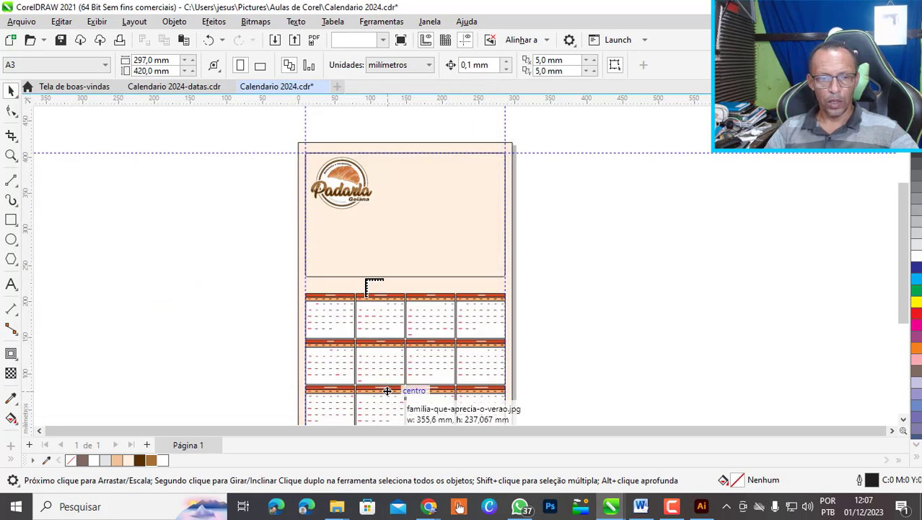
- Place the photo over the top panel at about 277 × 184.667 mm
mouse_move(306, 154)
mouse_down()
mouse_move(480, 282)
mouse_move(494, 278)
mouse_move(527, 304)
mouse_up()
scroll(481, 265, up, 1)
scroll(540, 345, down, 1)
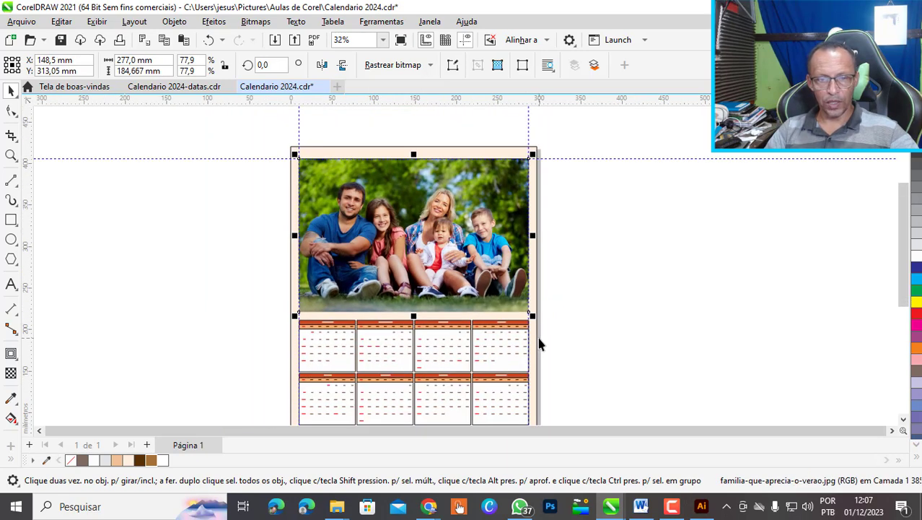
- Move the family photo off the page, aligned with the panel's top edge
click(204, 189)
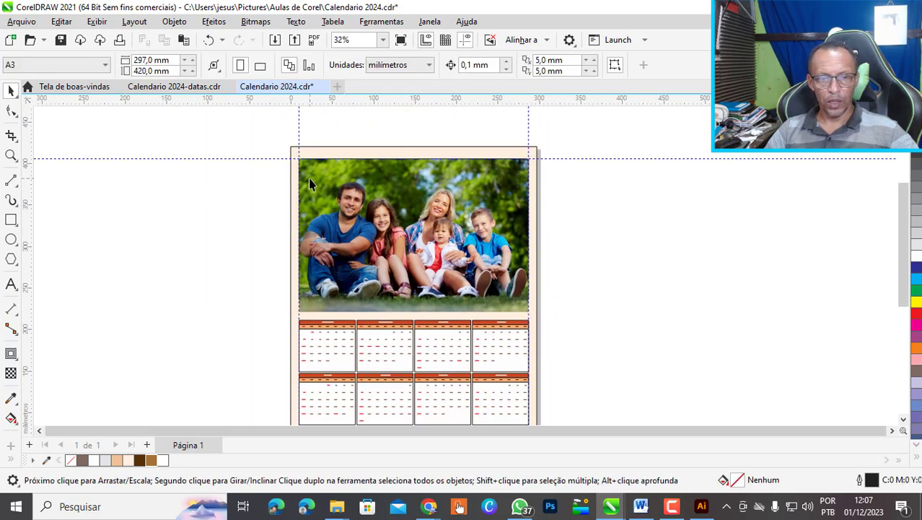
drag(309, 184, 531, 194)
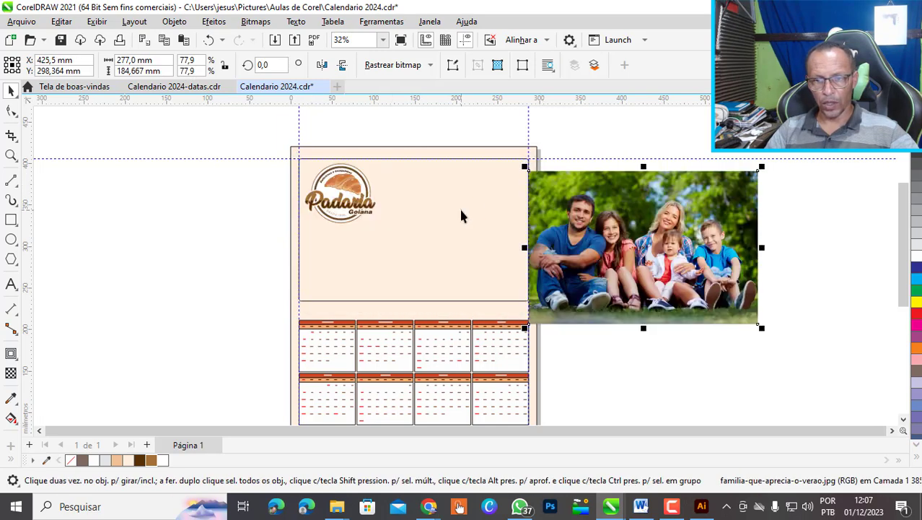
scroll(620, 231, up, 1)
drag(625, 218, 626, 204)
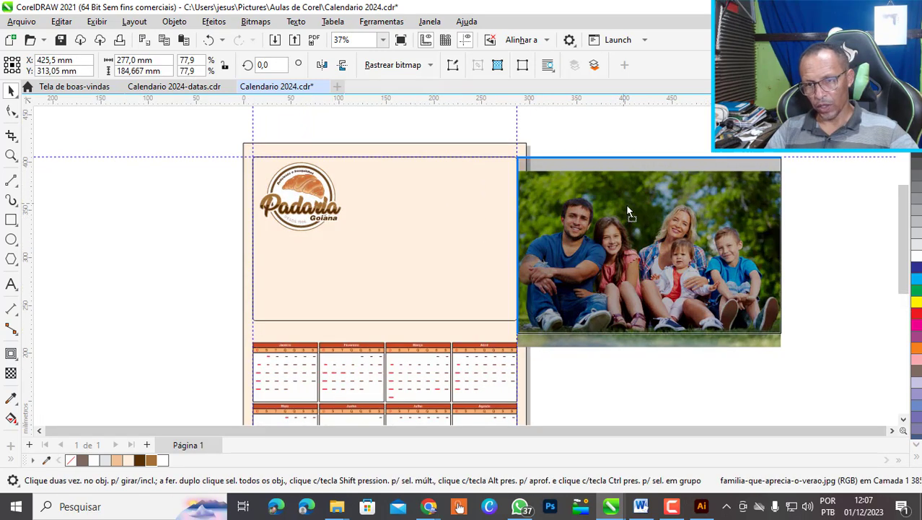
- Stretch the peach panel downward to about 108% height
click(481, 313)
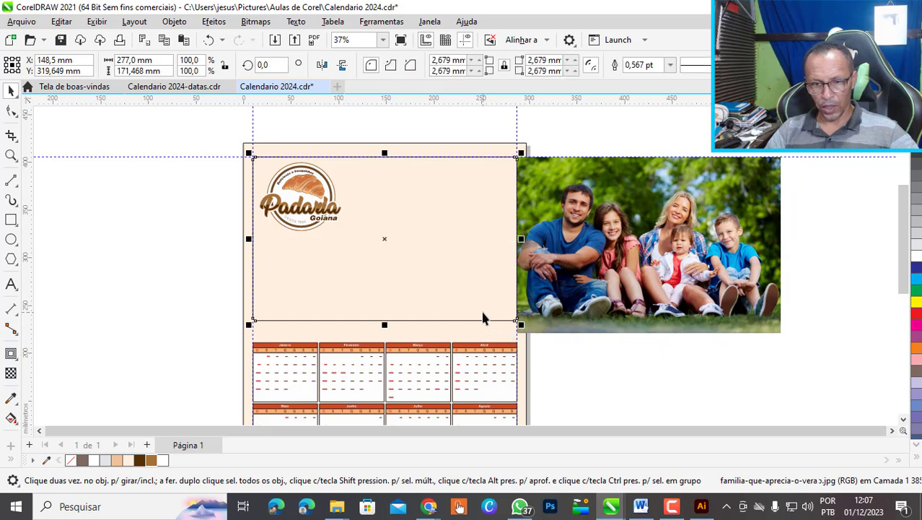
scroll(462, 347, up, 1)
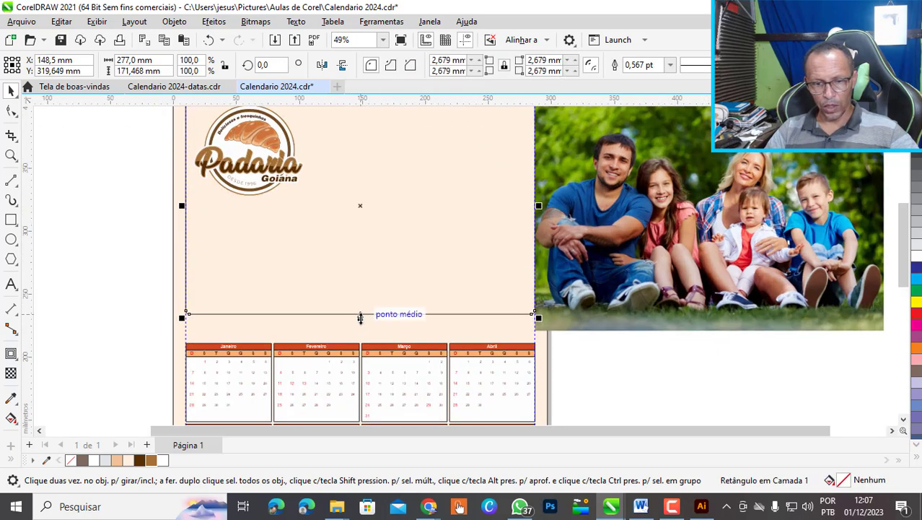
drag(360, 319, 364, 338)
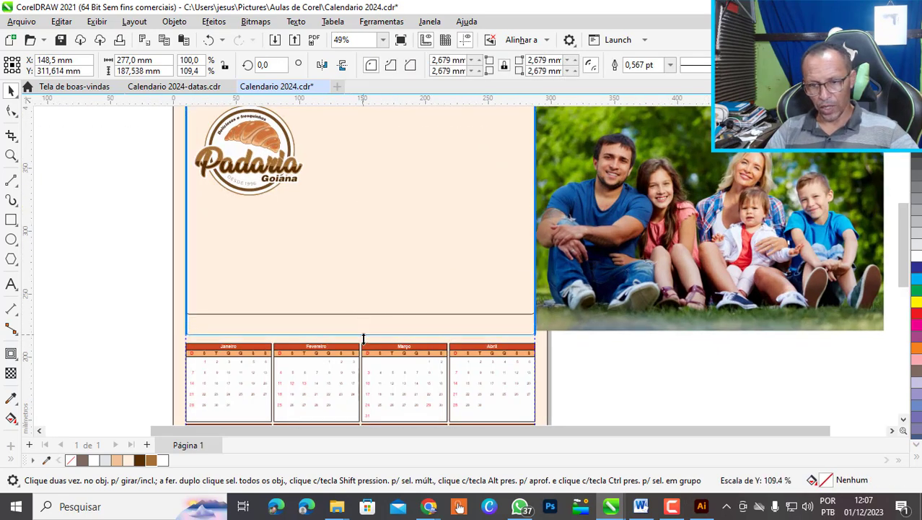
drag(364, 338, 364, 333)
scroll(351, 308, down, 1)
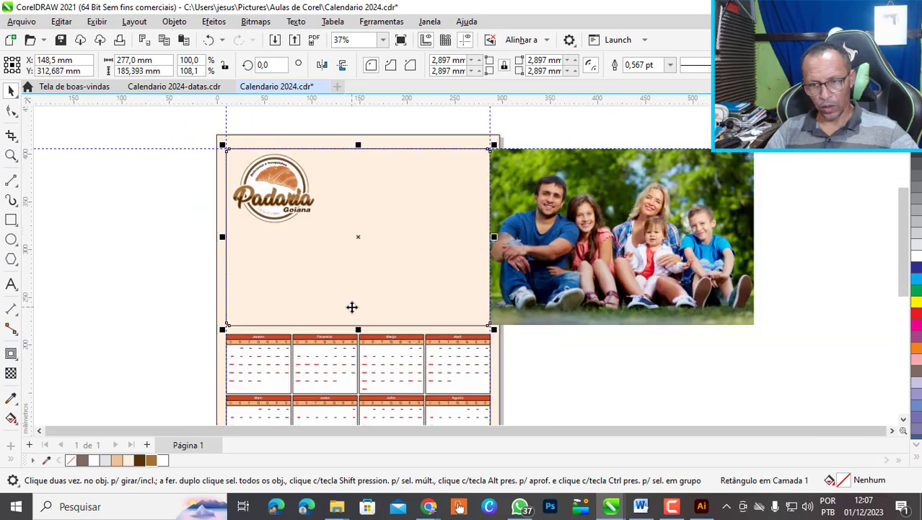
- PowerClip the family photo inside the peach panel rectangle
click(559, 281)
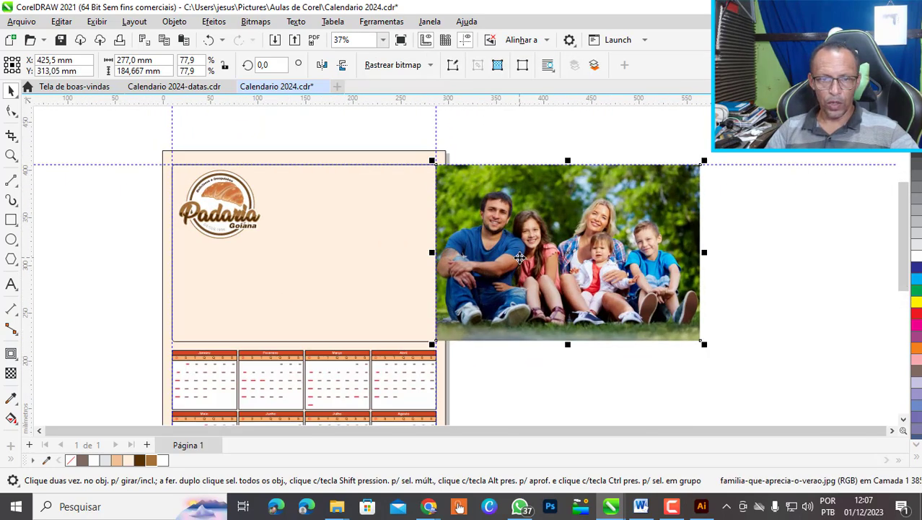
right_click(520, 257)
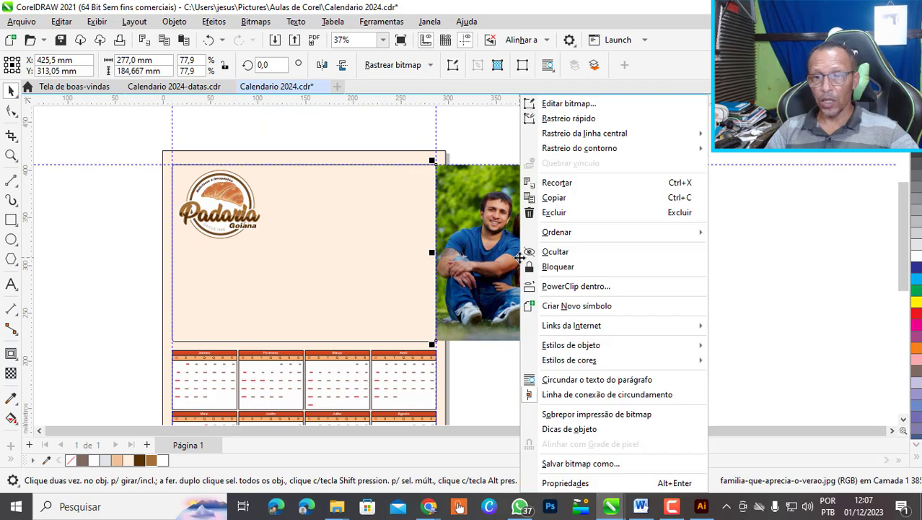
click(575, 286)
click(285, 249)
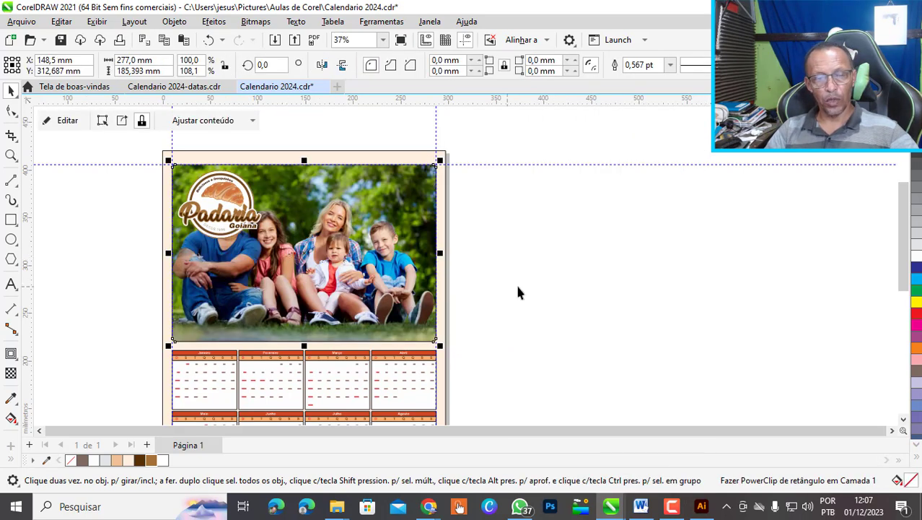
click(524, 292)
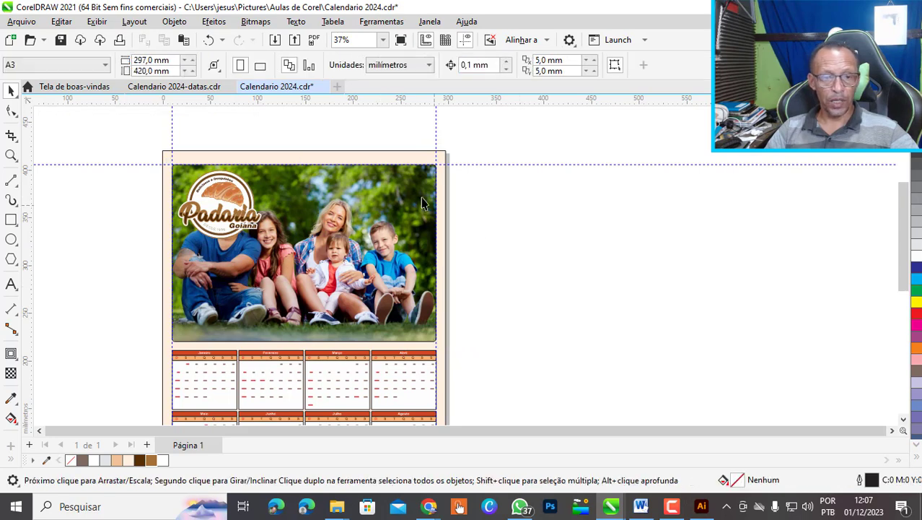
- Move the Padaria Goiana logo to the photo's top-right and scale it down
scroll(280, 202, down, 1)
scroll(280, 202, up, 1)
scroll(280, 204, up, 1)
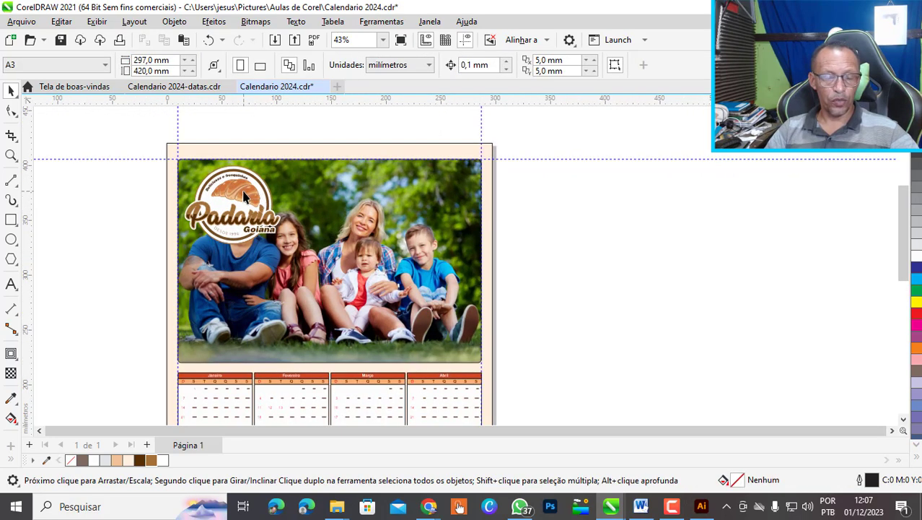
mouse_move(244, 196)
mouse_down()
mouse_move(376, 272)
mouse_move(437, 211)
mouse_up()
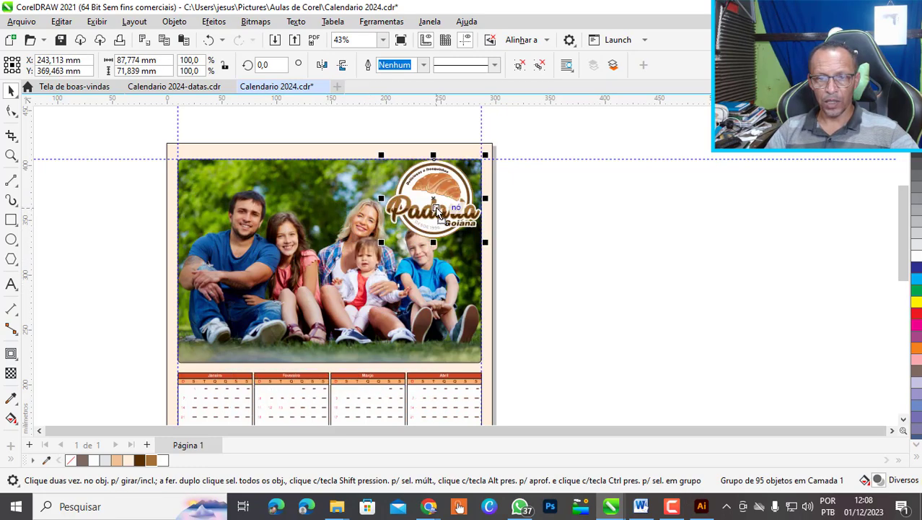
scroll(435, 207, up, 2)
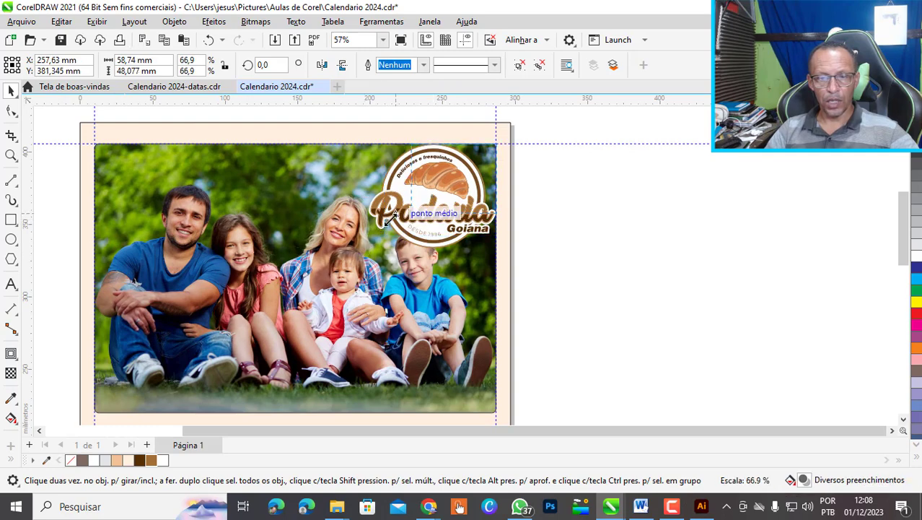
mouse_move(370, 245)
mouse_down()
mouse_move(413, 215)
mouse_move(346, 257)
mouse_up()
- Fine-tune the roughly 72 × 59 mm logo into the photo's top-right corner
scroll(433, 207, up, 3)
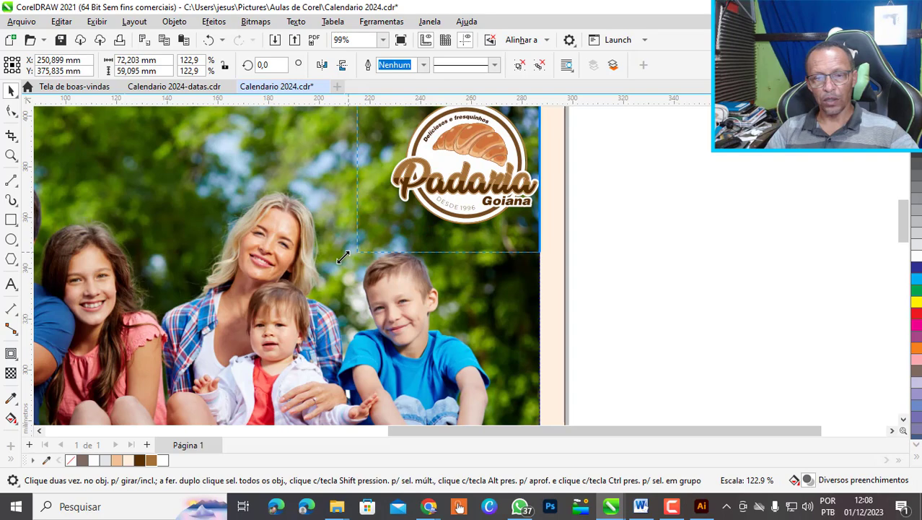
scroll(425, 181, down, 2)
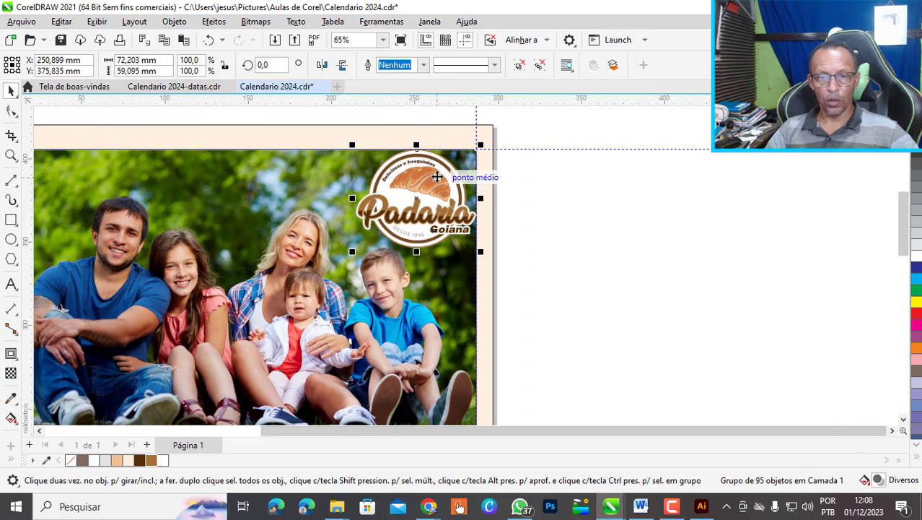
scroll(428, 174, up, 2)
scroll(427, 174, up, 1)
drag(427, 174, 423, 182)
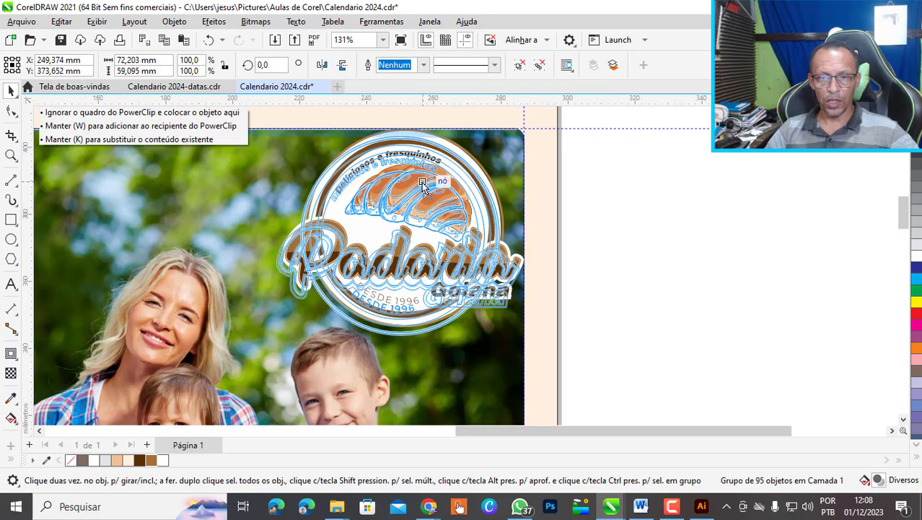
drag(448, 234, 444, 232)
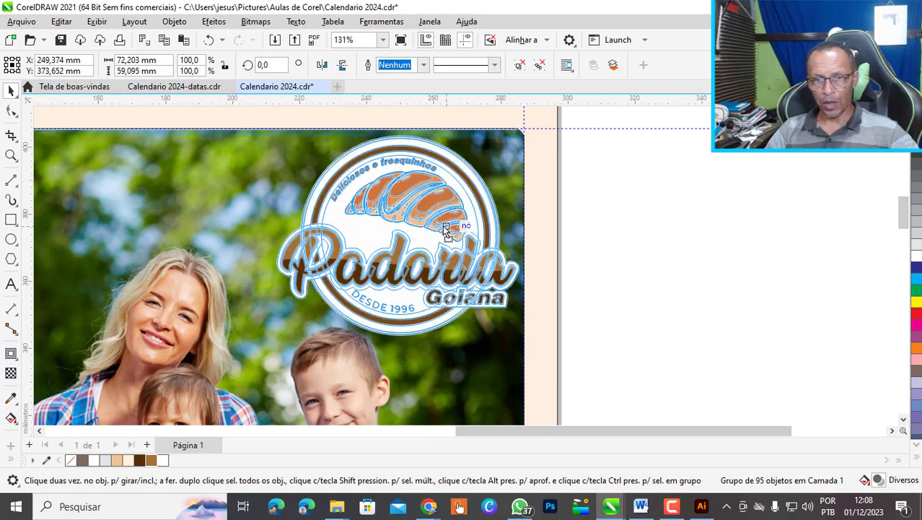
scroll(444, 230, down, 3)
scroll(484, 209, down, 2)
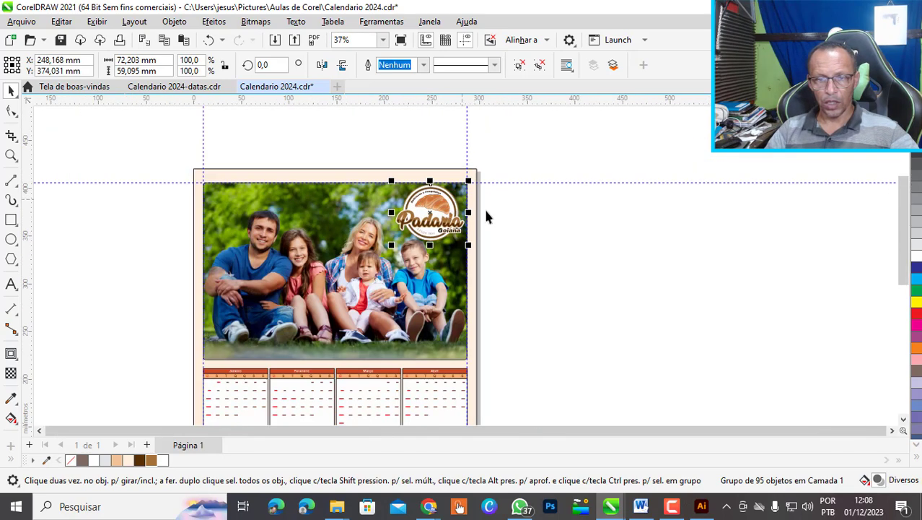
key(Escape)
scroll(401, 226, down, 1)
scroll(374, 296, up, 1)
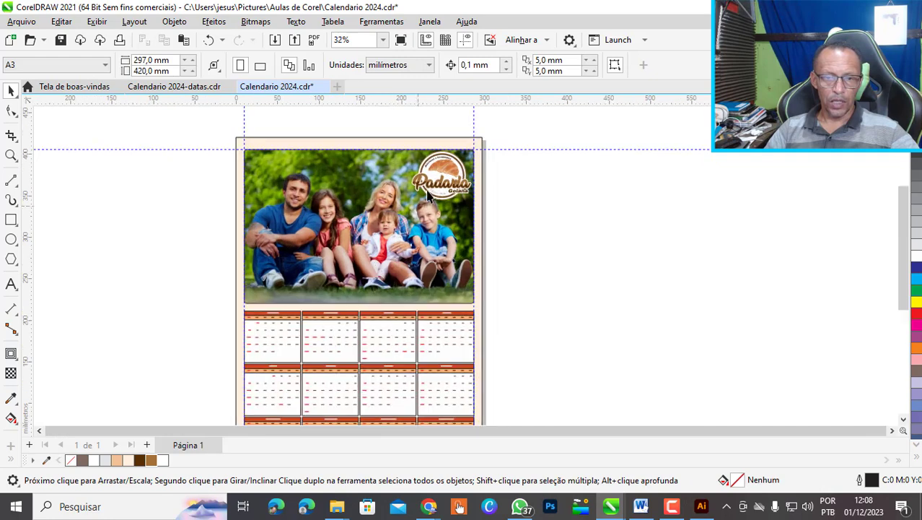
scroll(427, 186, up, 1)
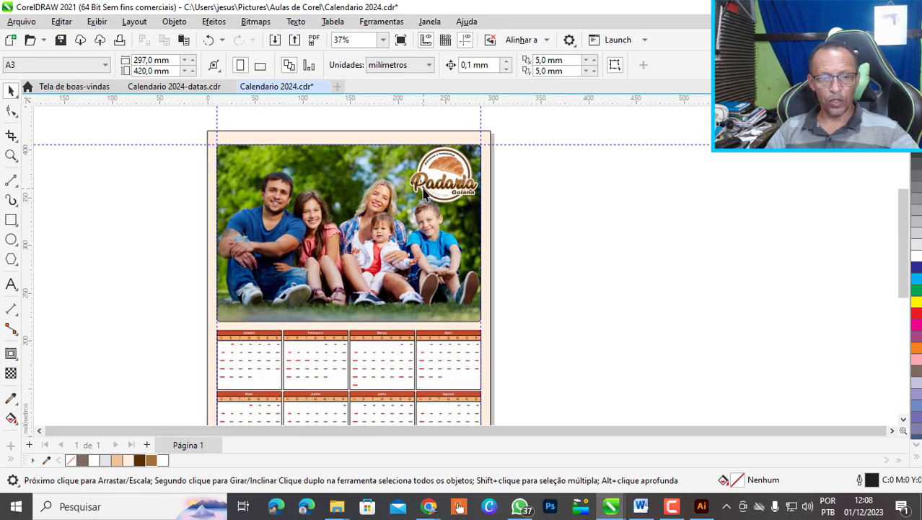
scroll(332, 156, down, 1)
scroll(332, 156, down, 1)
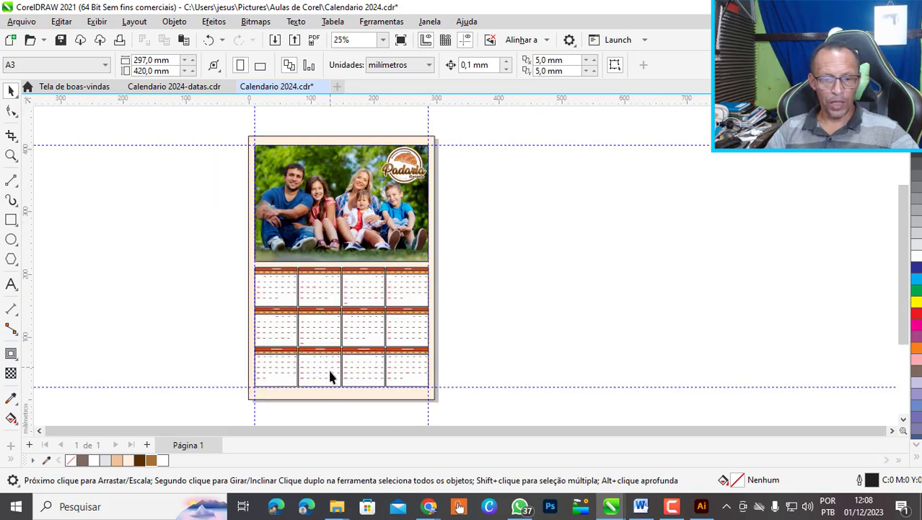
scroll(303, 274, up, 2)
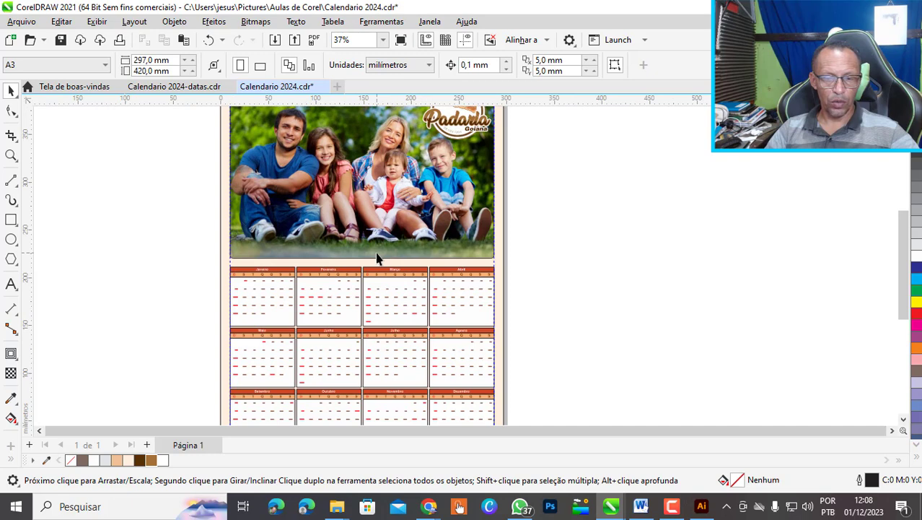
scroll(376, 258, up, 2)
- Draw a full-width band rectangle between the photo and the month grid
click(11, 220)
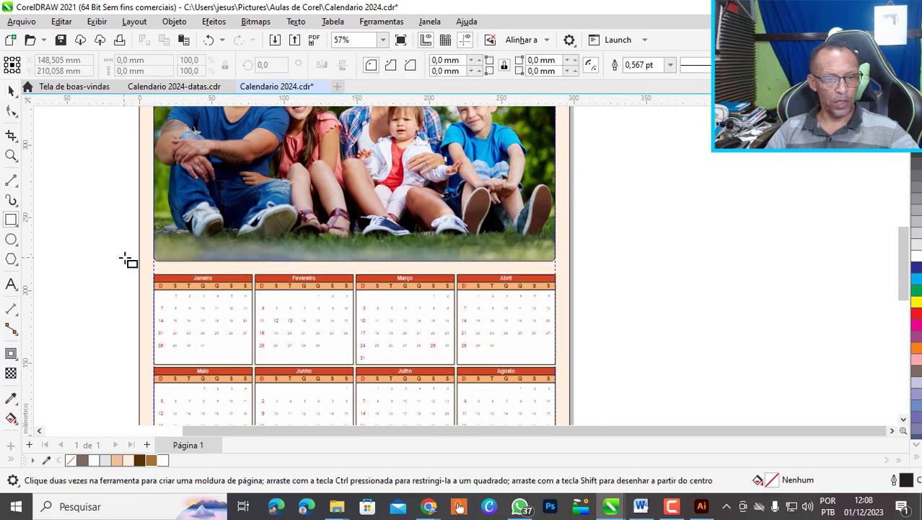
mouse_move(155, 247)
mouse_down()
mouse_move(527, 283)
mouse_move(555, 269)
mouse_up()
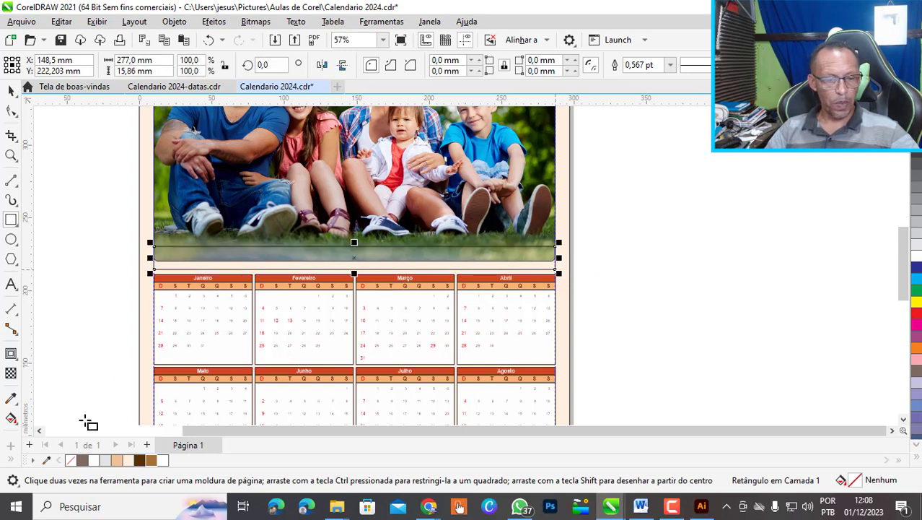
click(118, 459)
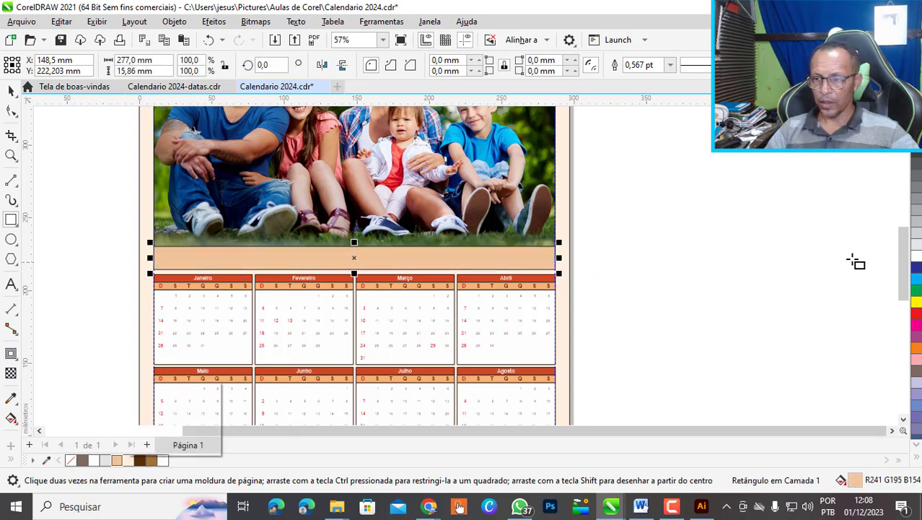
scroll(509, 294, down, 1)
scroll(498, 289, up, 1)
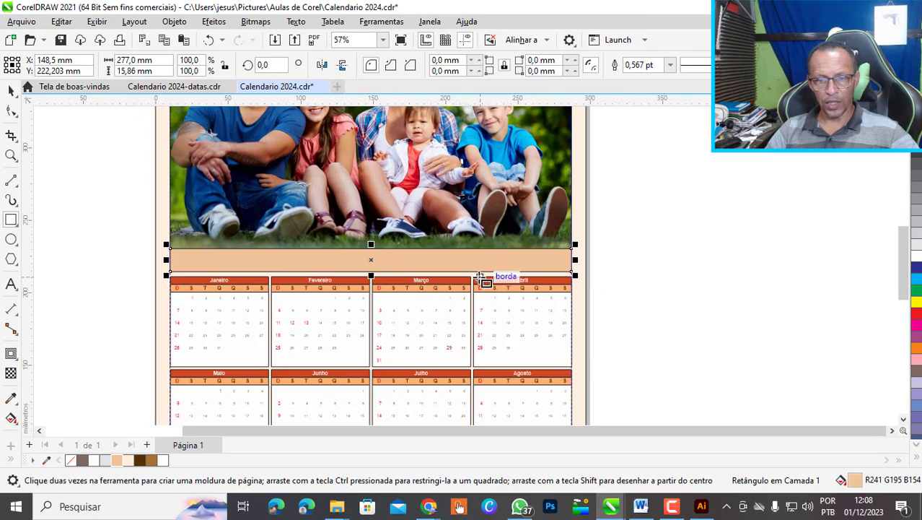
scroll(473, 276, up, 1)
scroll(435, 261, down, 1)
scroll(315, 261, down, 1)
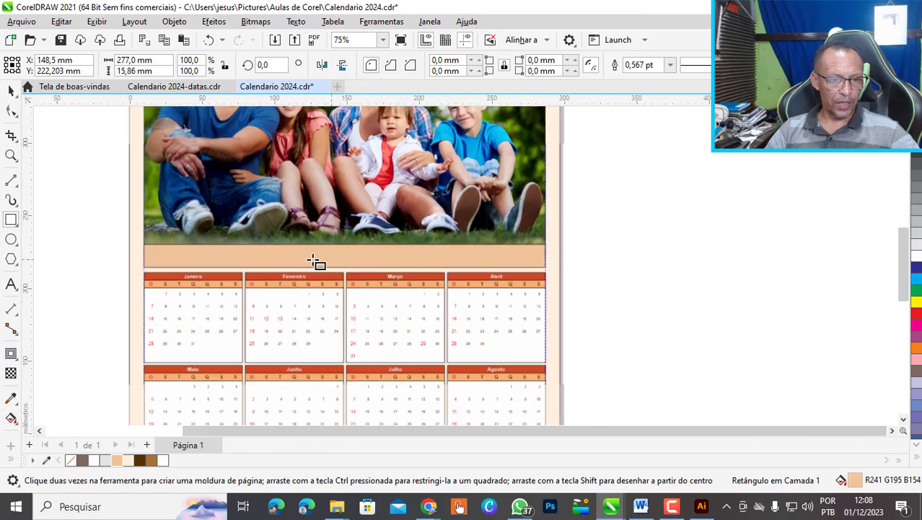
scroll(171, 263, up, 2)
scroll(170, 262, up, 2)
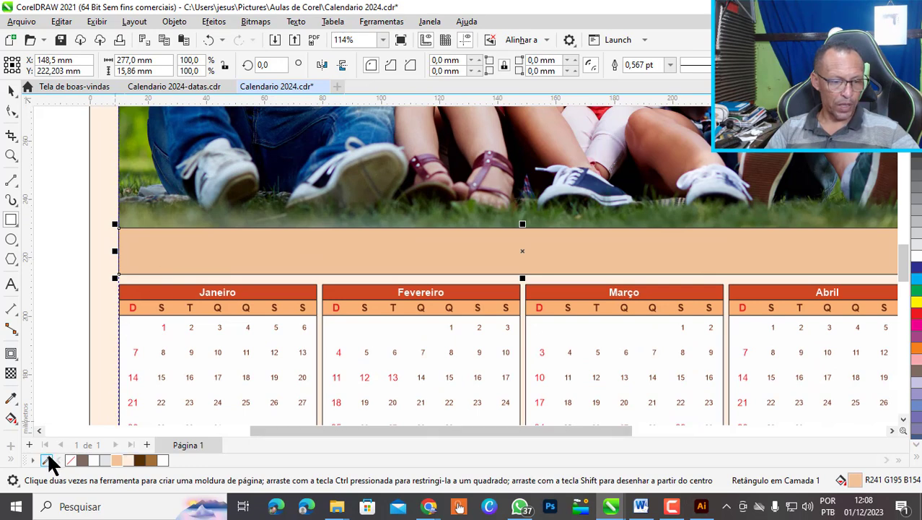
- Fill the band with the red-orange sampled from the Janeiro month header
click(183, 291)
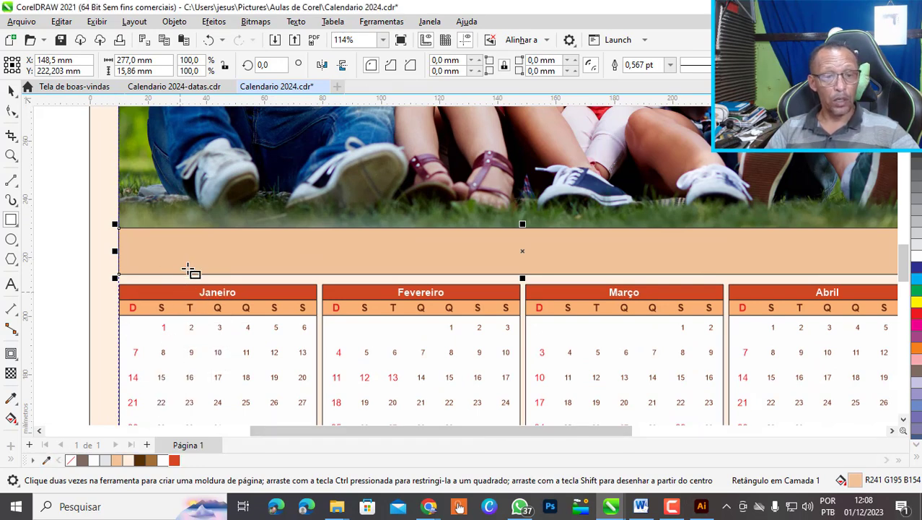
click(173, 462)
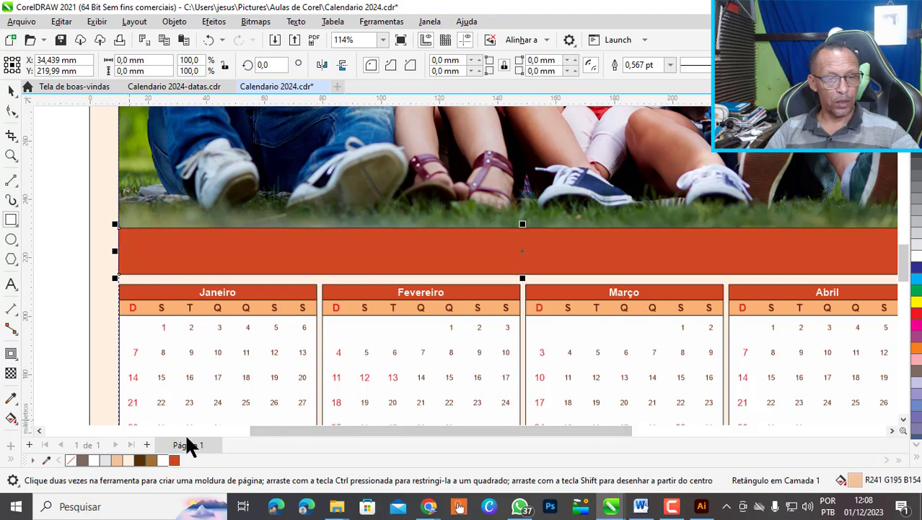
click(12, 90)
scroll(371, 251, down, 3)
scroll(377, 251, down, 2)
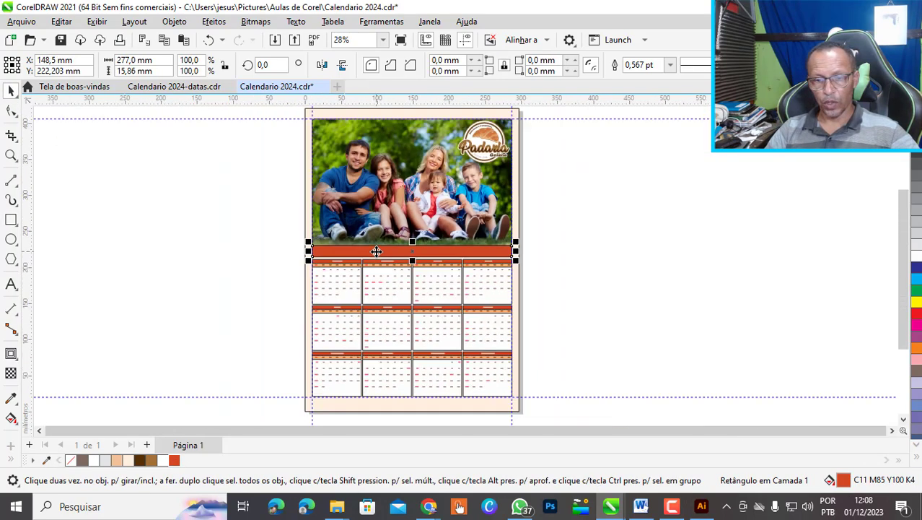
scroll(377, 251, down, 1)
click(537, 284)
key(shift+F4)
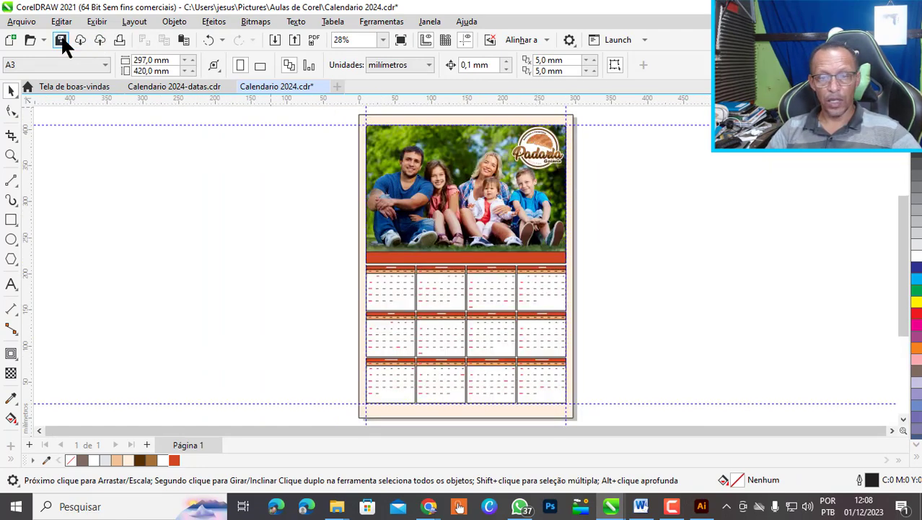
- Zoom in beside the orange band and start a text entry with the Text tool
scroll(514, 261, up, 2)
scroll(513, 258, up, 1)
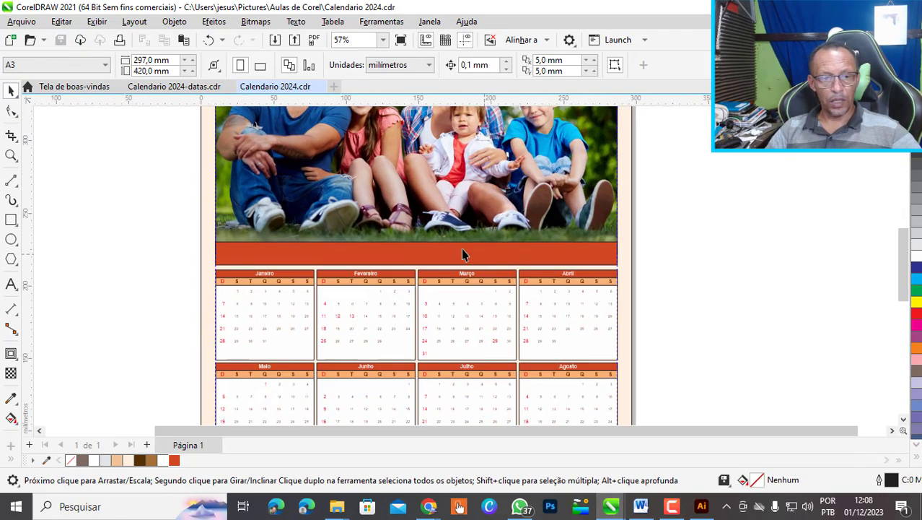
scroll(448, 252, up, 1)
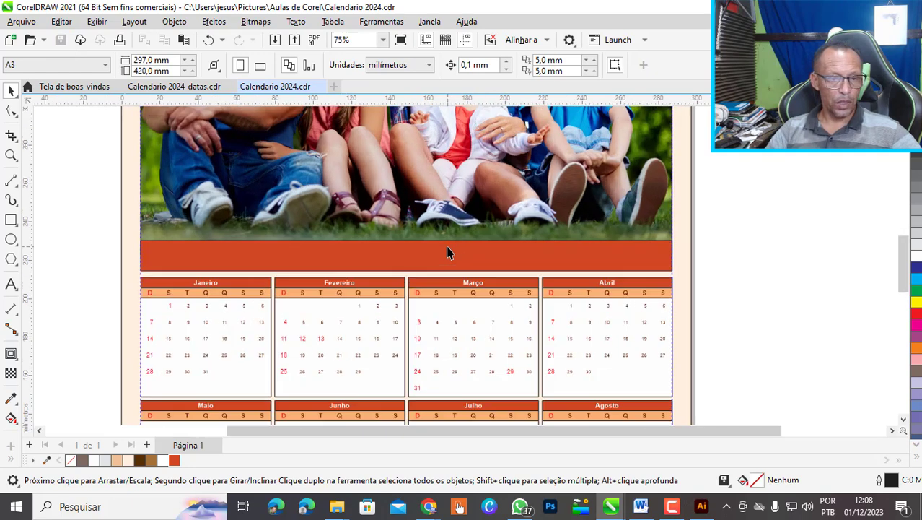
click(10, 284)
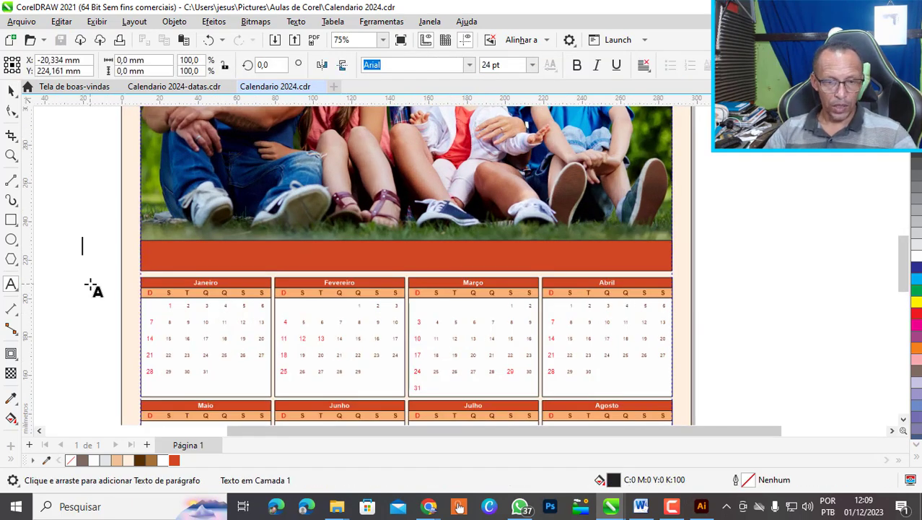
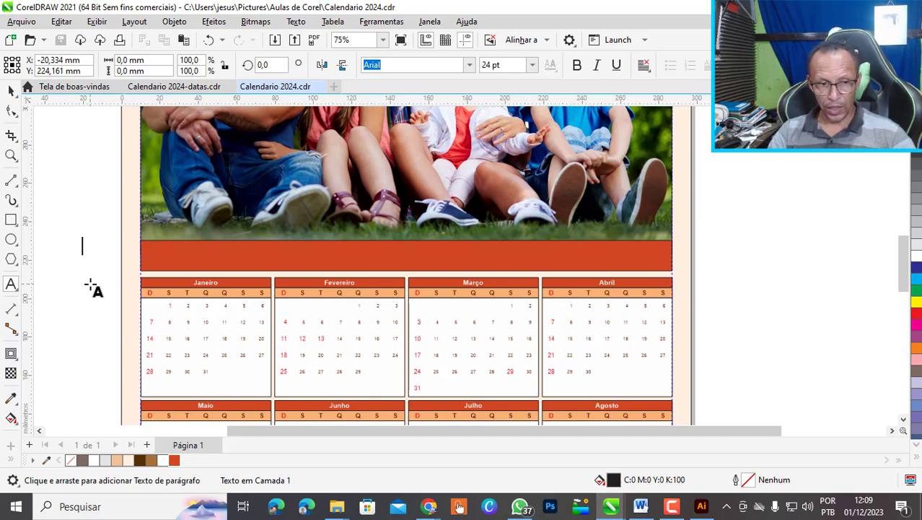
- Type a 'WhatsApp' label in the orange banner and colour it white
text(wHA)
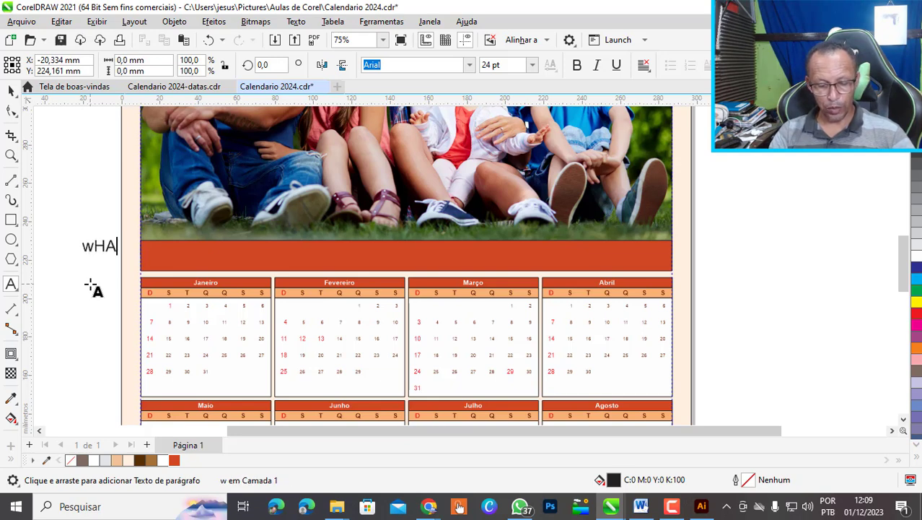
key(BackSpace)
key(BackSpace)
key(BackSpace)
key(BackSpace)
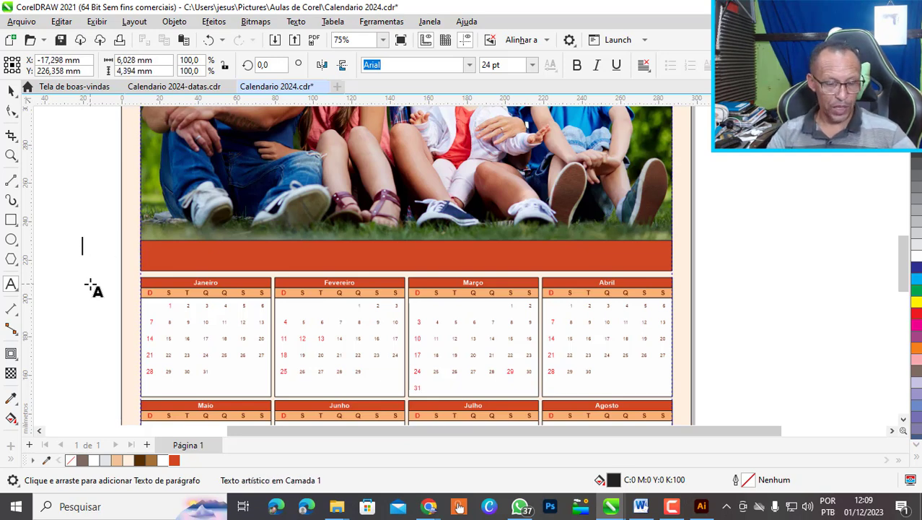
text(WhatApp)
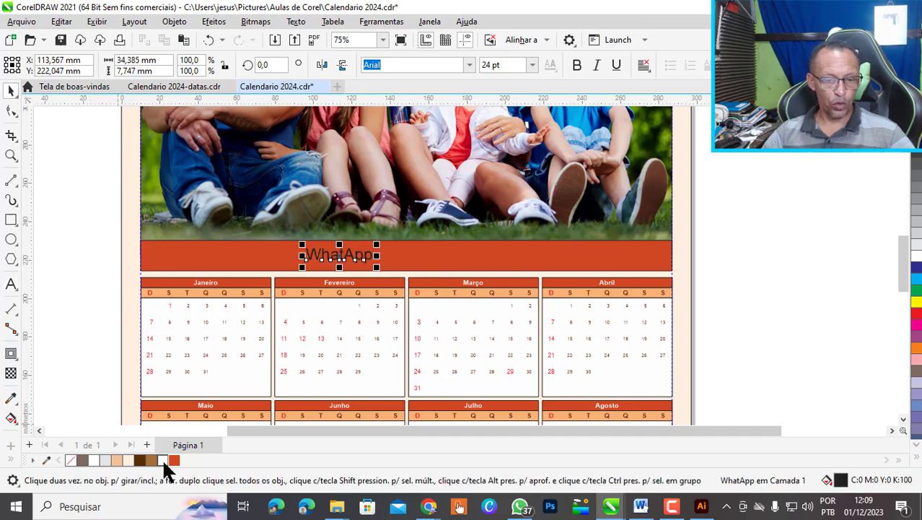
click(164, 462)
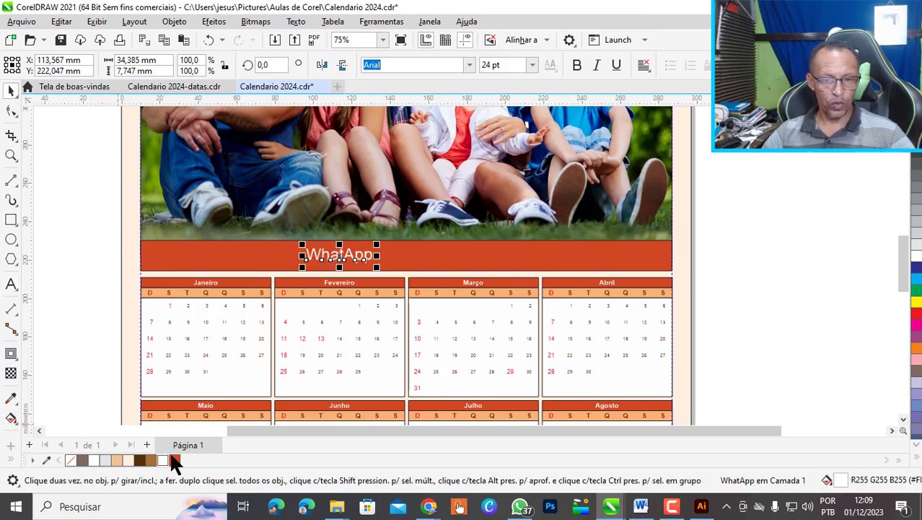
scroll(389, 256, up, 3)
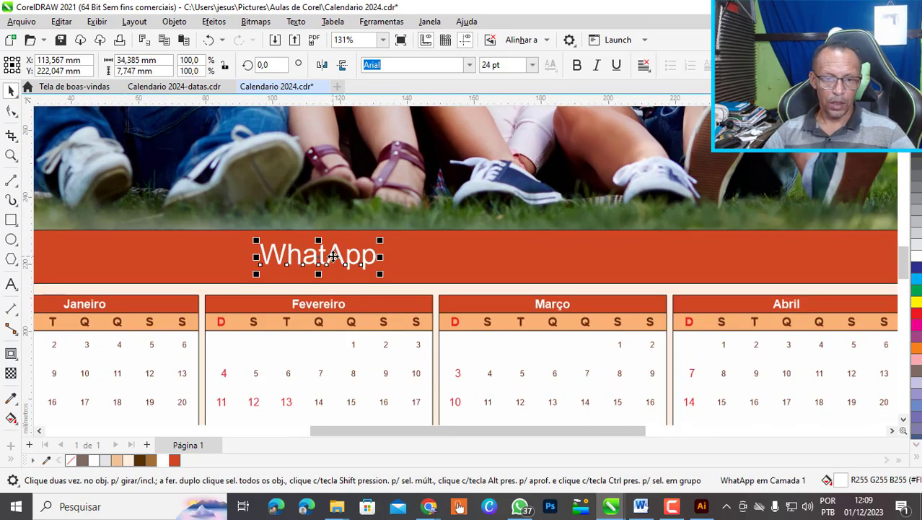
scroll(333, 256, up, 2)
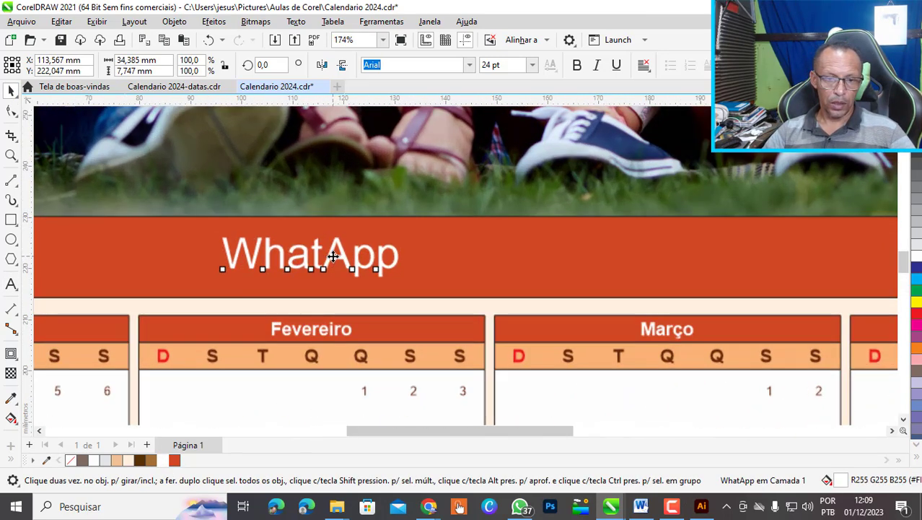
- Add the phone number to the WhatsApp label, select it, and bring up the Import dialog
click(10, 285)
scroll(372, 264, down, 2)
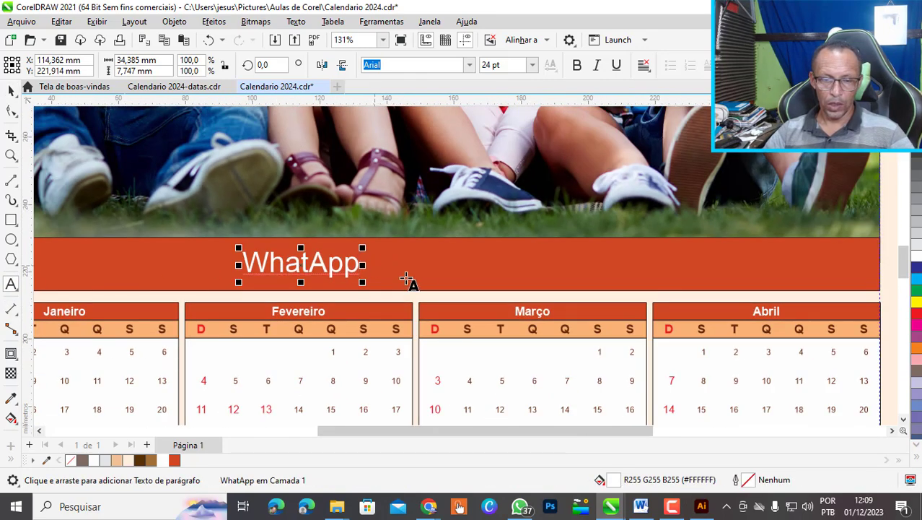
click(10, 90)
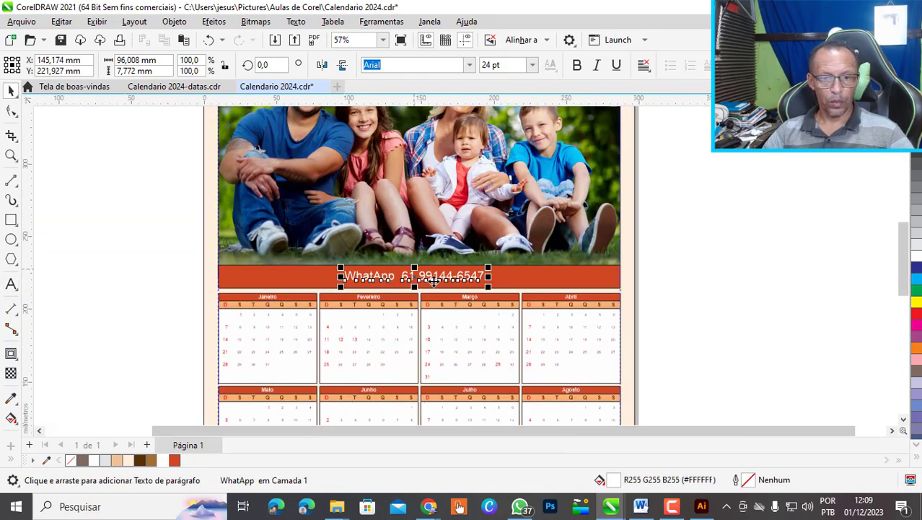
click(695, 303)
scroll(424, 305, up, 1)
click(409, 273)
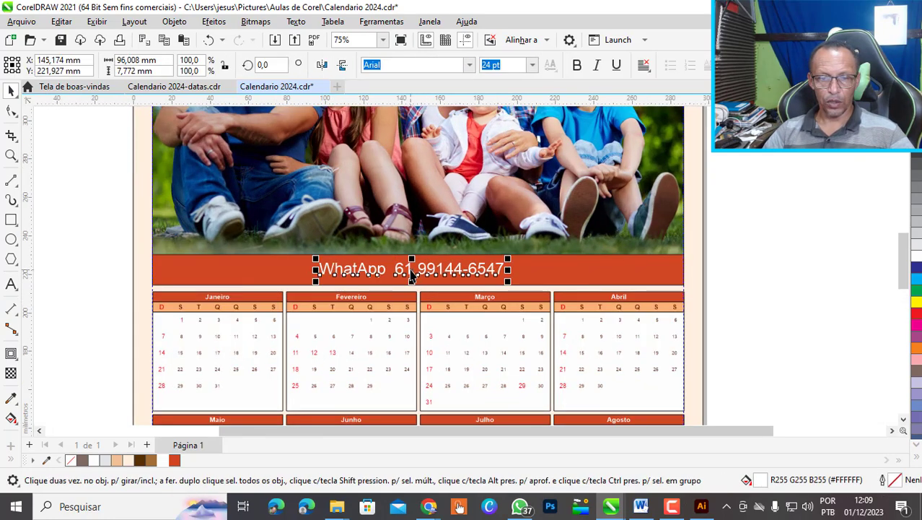
scroll(505, 217, down, 1)
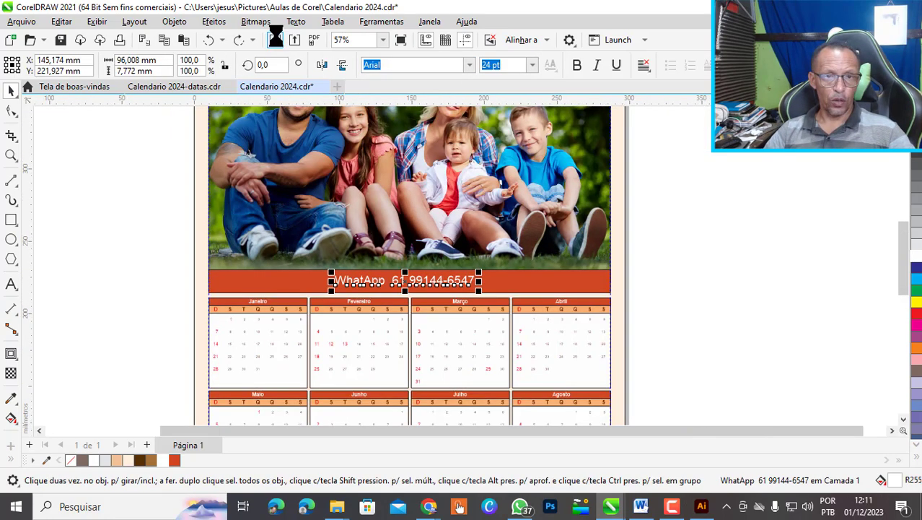
key(ctrl+i)
- Place the imported WhatsApp logo, scaled down to about 82%, just left of the text
mouse_move(496, 194)
mouse_down()
mouse_move(488, 352)
mouse_move(478, 150)
mouse_up()
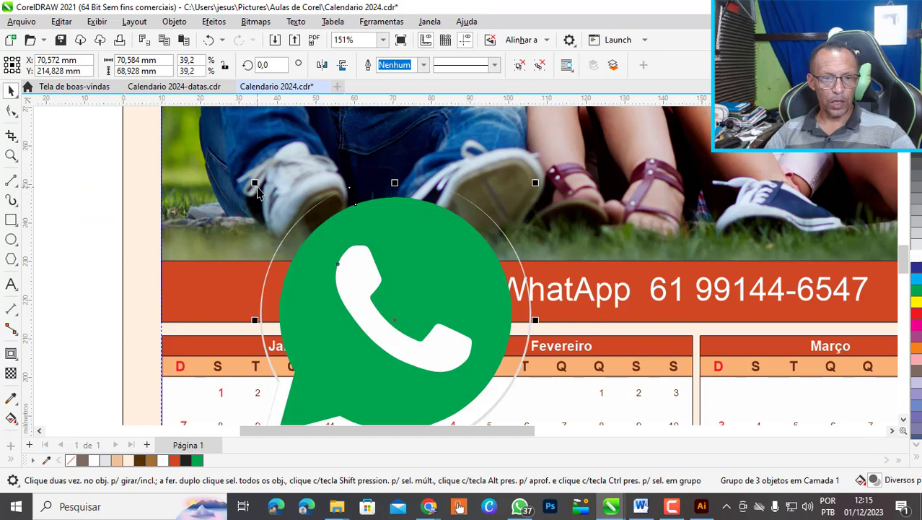
drag(257, 183, 361, 233)
drag(421, 272, 418, 320)
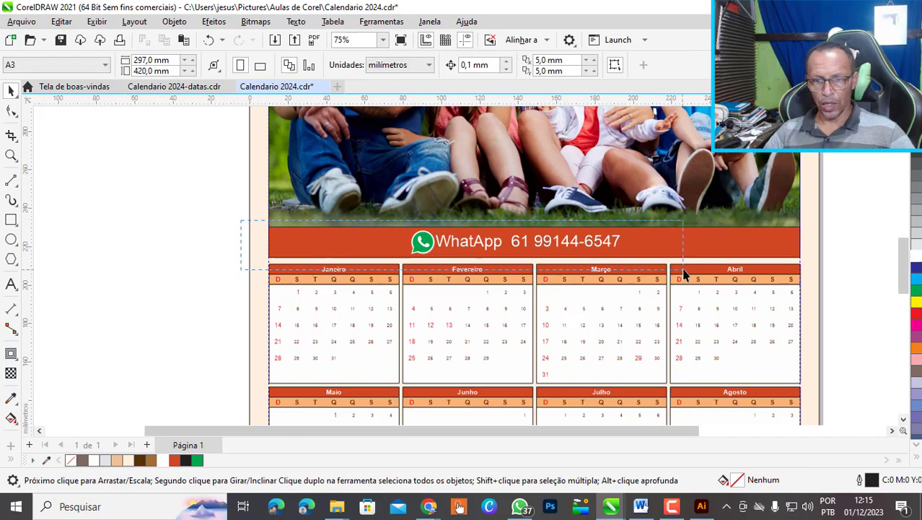
mouse_move(470, 265)
mouse_down()
mouse_move(449, 256)
mouse_move(447, 265)
mouse_up()
scroll(422, 242, up, 2)
scroll(415, 240, up, 2)
key(ctrl+g)
scroll(414, 239, up, 2)
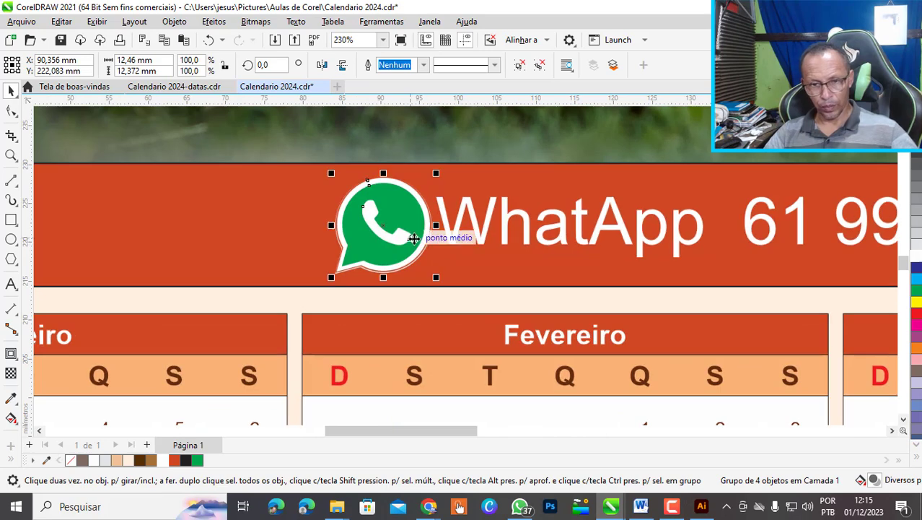
drag(414, 239, 395, 239)
scroll(415, 206, down, 1)
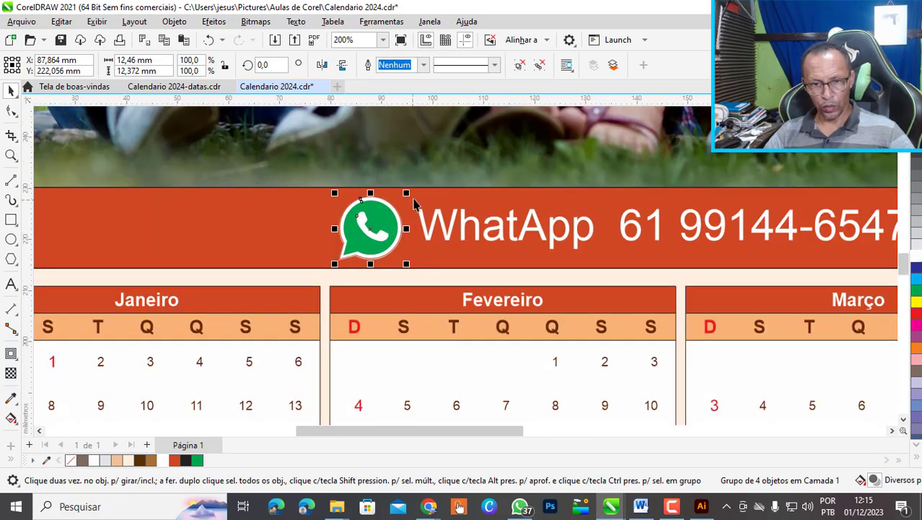
drag(410, 192, 394, 206)
scroll(393, 209, up, 1)
drag(372, 235, 385, 225)
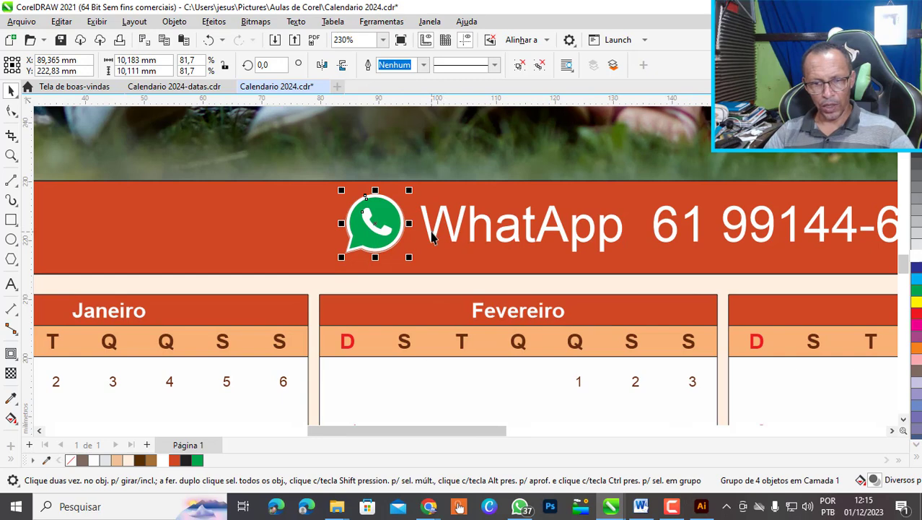
- Centre-align the WhatsApp logo with the text vertically and group the two
shift+click(432, 236)
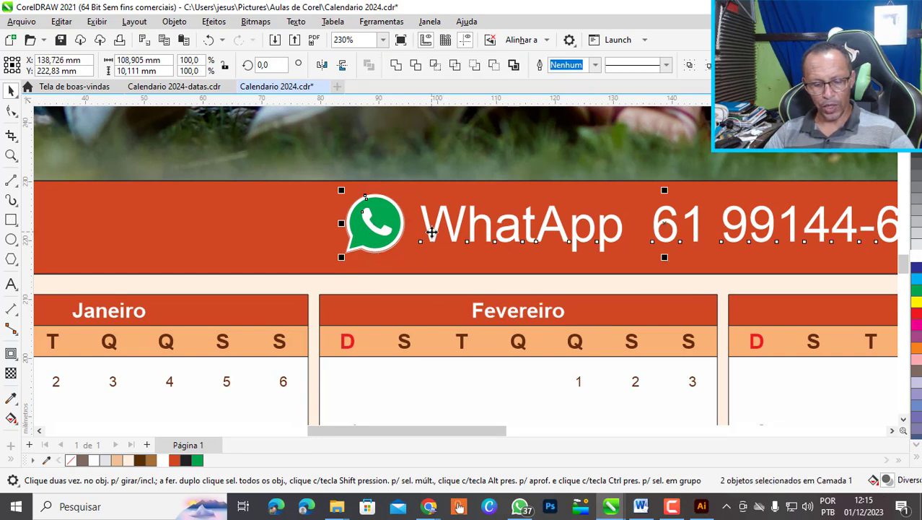
key(e)
key(ctrl+z)
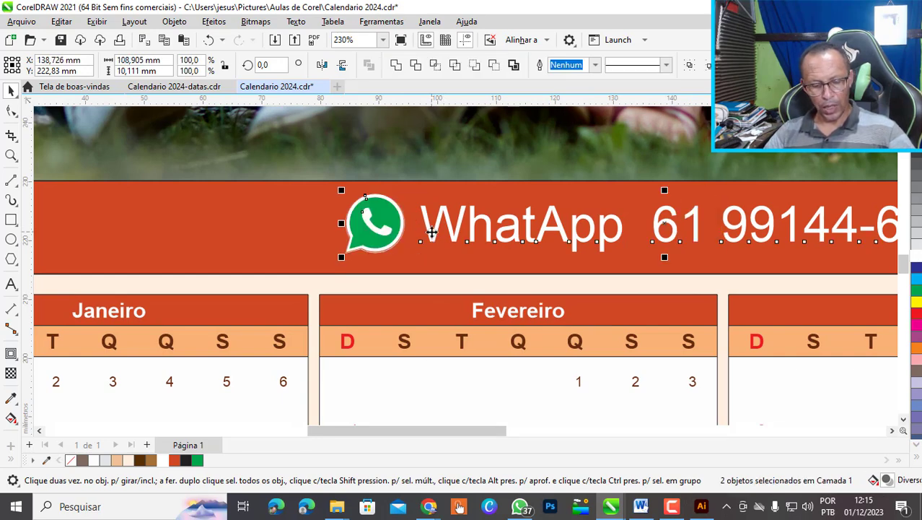
key(c)
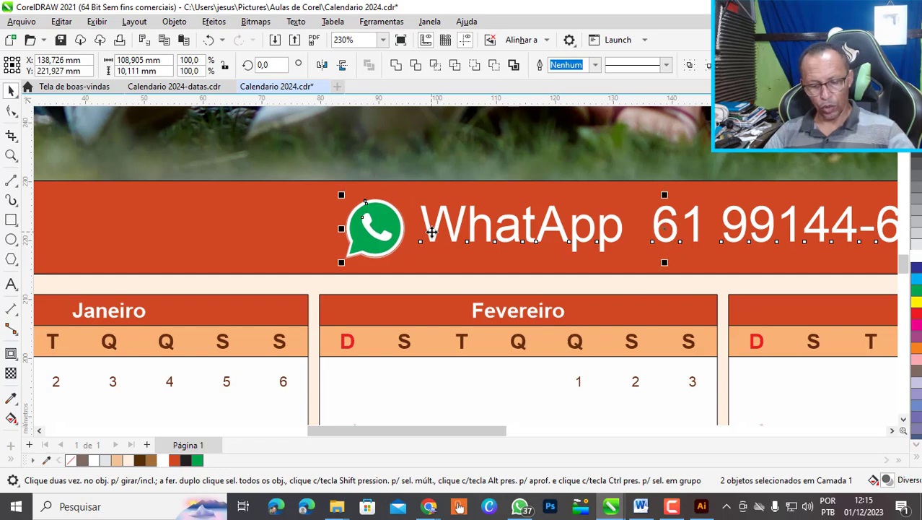
key(ctrl+g)
- Centre the grouped logo and number horizontally in the orange banner
scroll(432, 231, down, 2)
scroll(408, 240, down, 1)
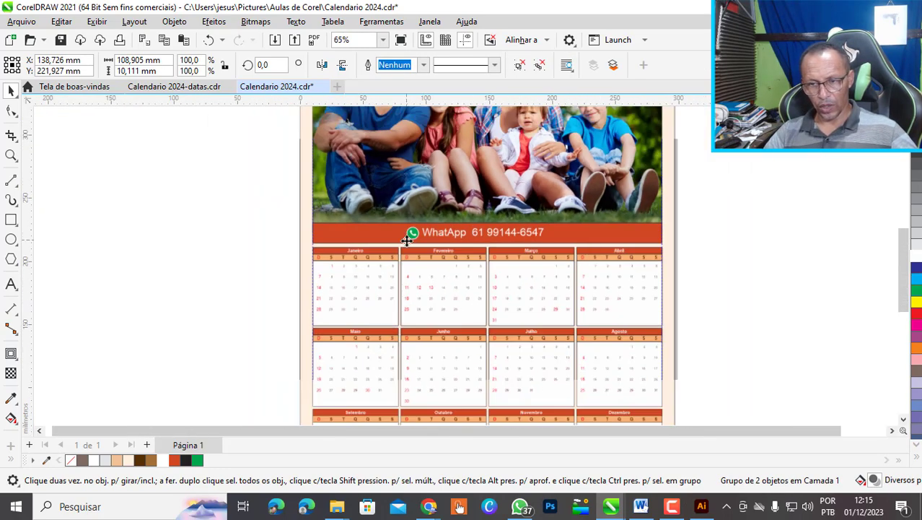
scroll(623, 241, up, 2)
shift+click(637, 237)
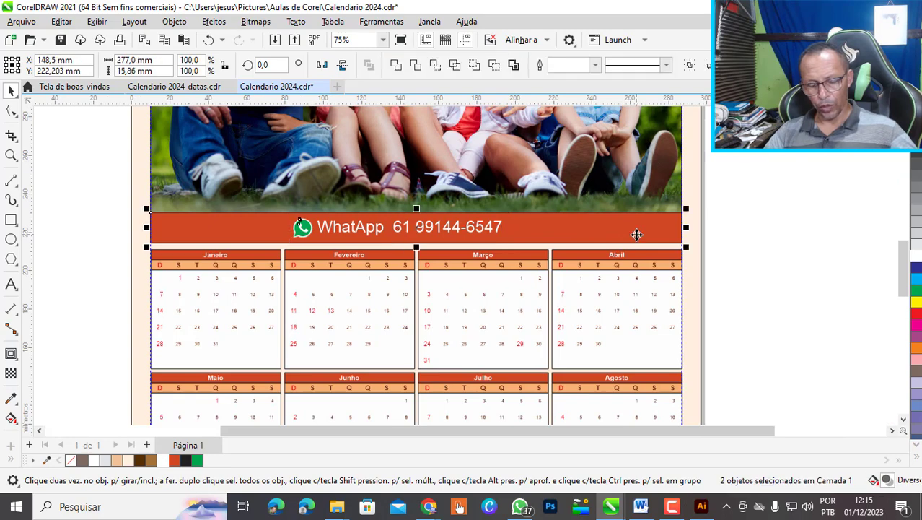
key(c)
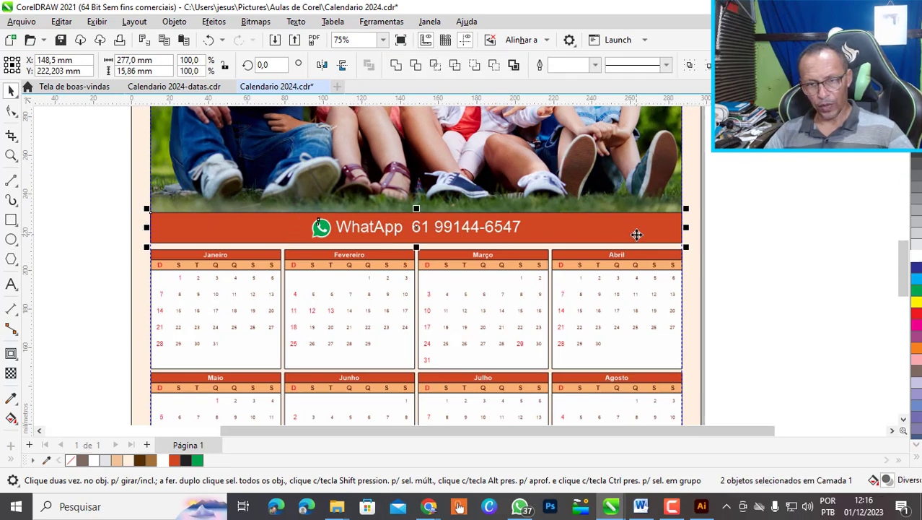
scroll(418, 227, down, 2)
scroll(433, 228, down, 2)
- Clear the selection, preview the whole calendar full screen, then close the preview
click(667, 237)
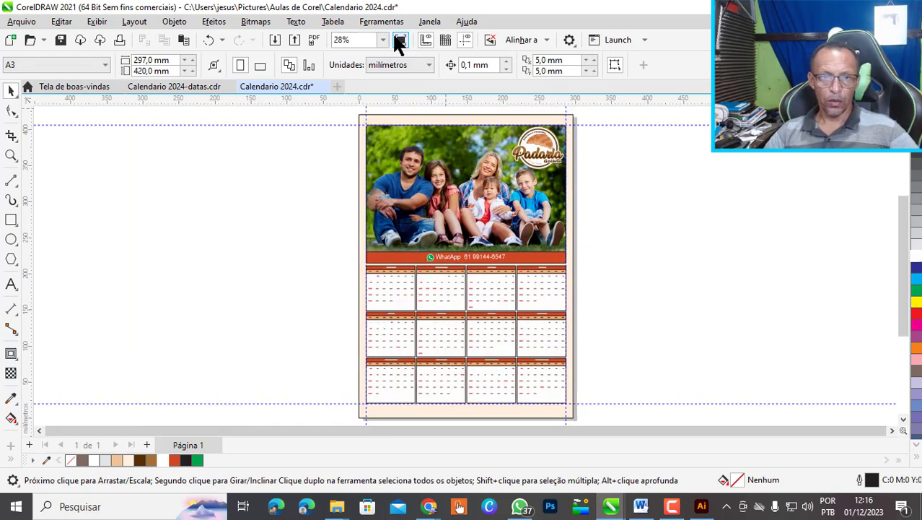
click(395, 38)
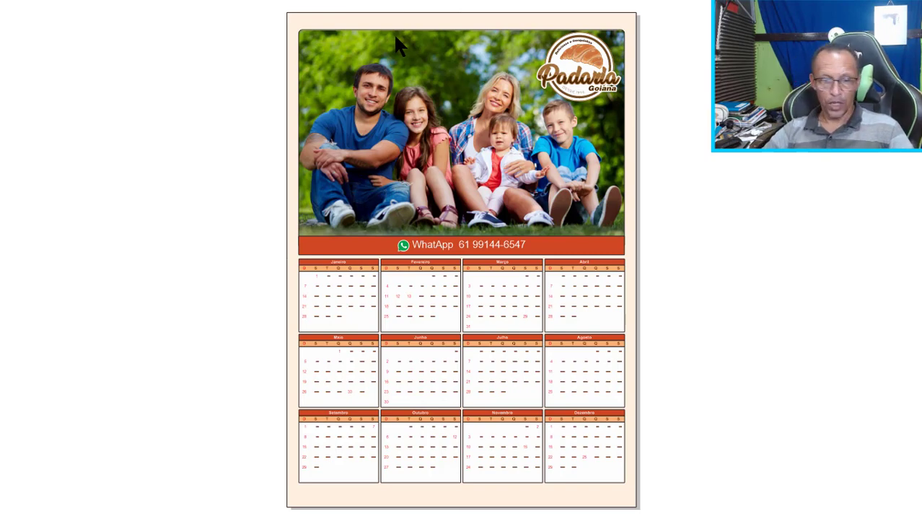
click(341, 28)
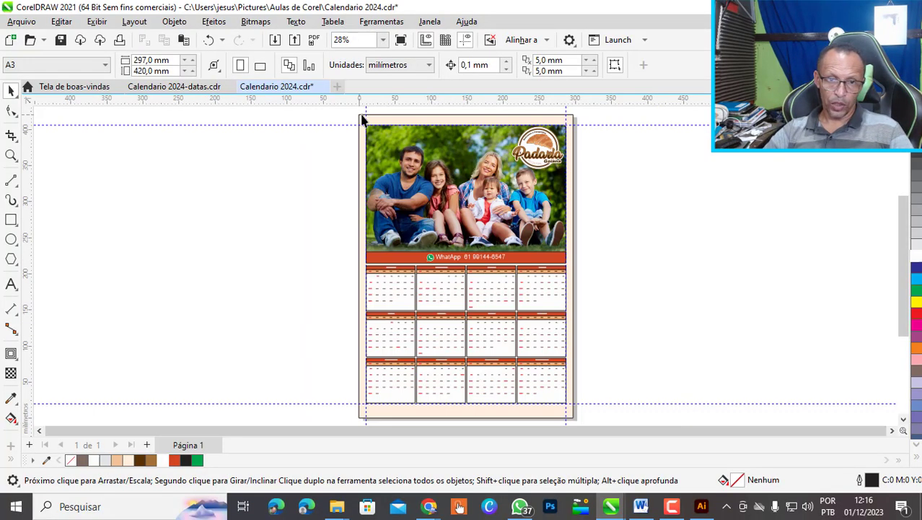
- Fill the 'borda' rectangle with a vertical gradient, light peach top to deeper peach bottom
click(386, 120)
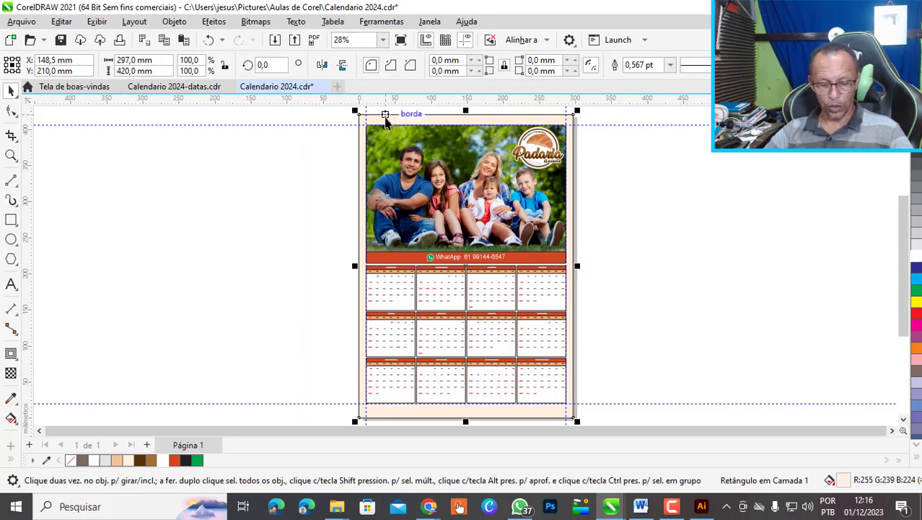
click(16, 359)
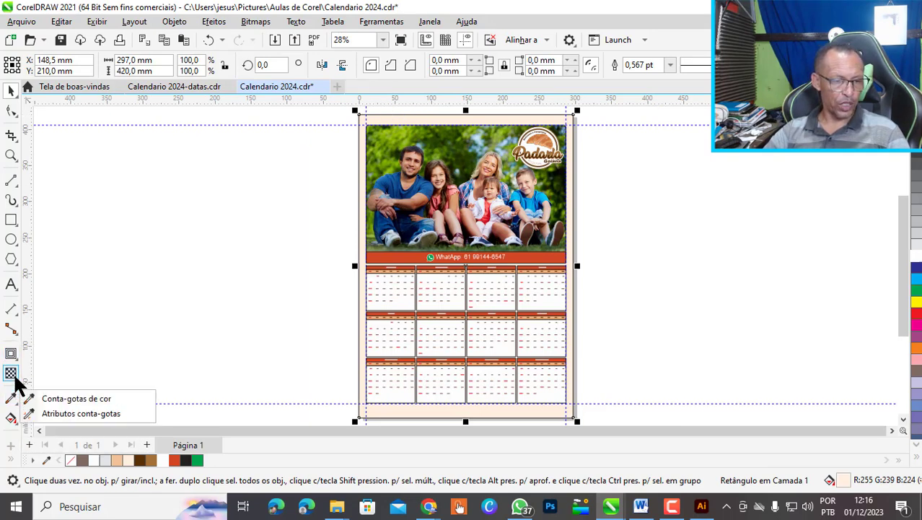
click(11, 418)
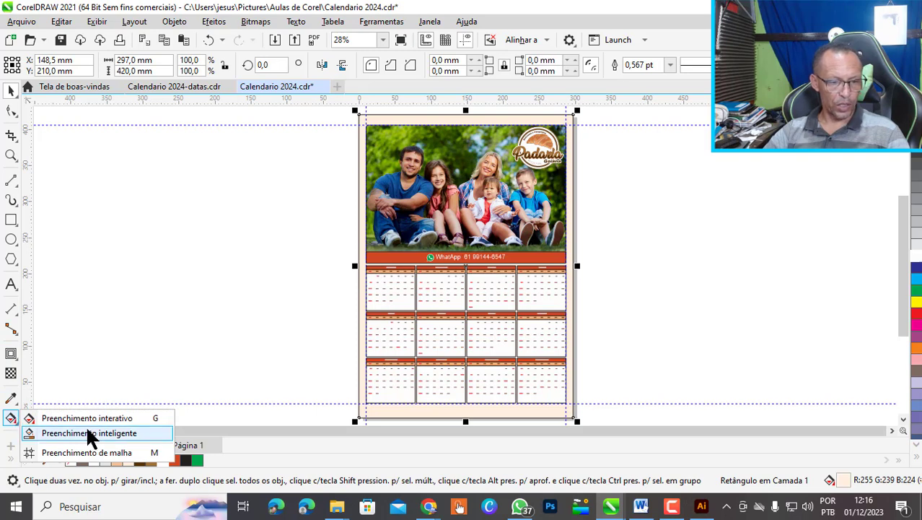
click(92, 418)
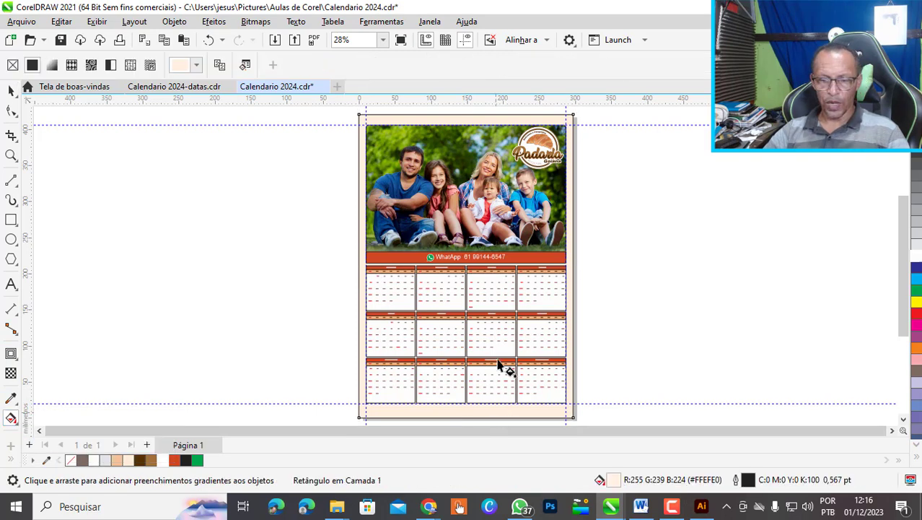
mouse_move(496, 411)
mouse_down()
mouse_move(498, 114)
mouse_move(490, 114)
mouse_up()
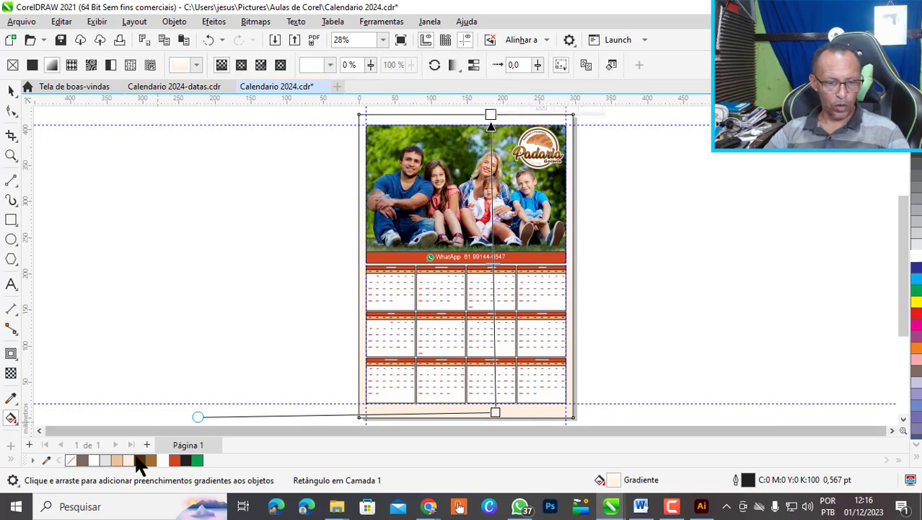
click(128, 461)
drag(541, 443, 498, 412)
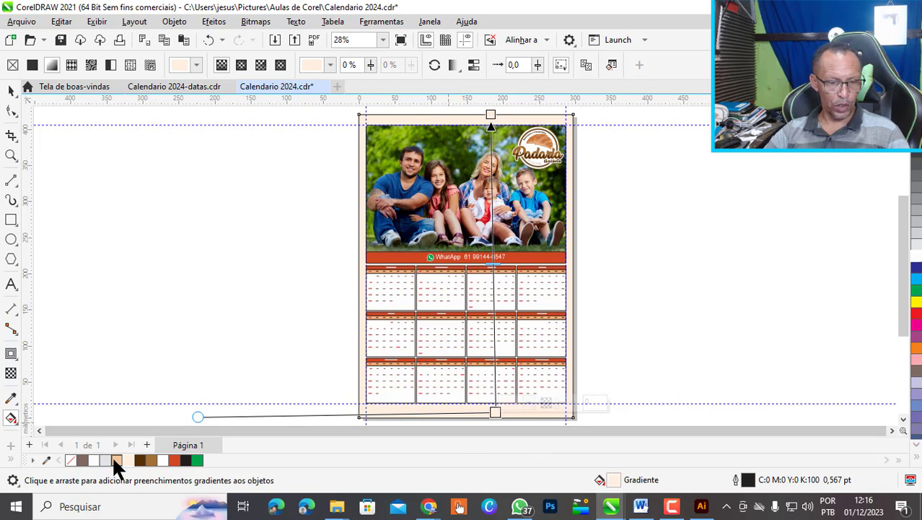
click(115, 460)
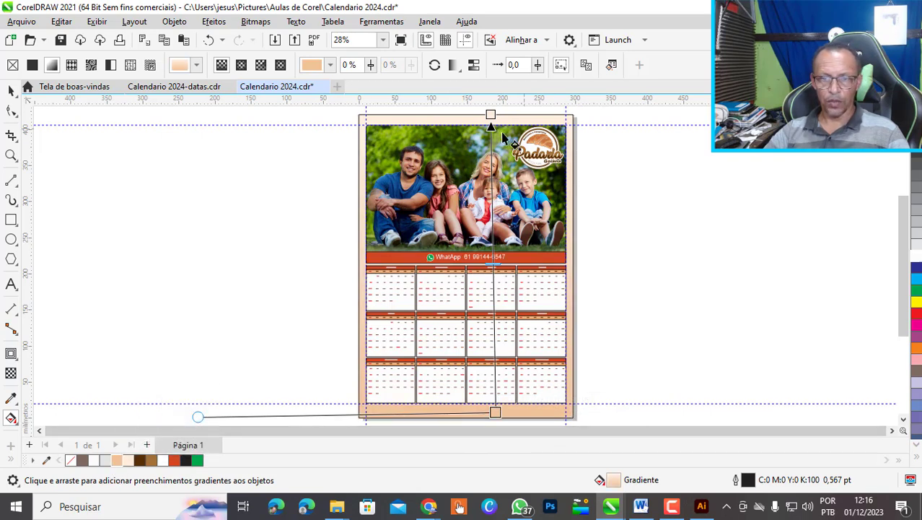
click(11, 90)
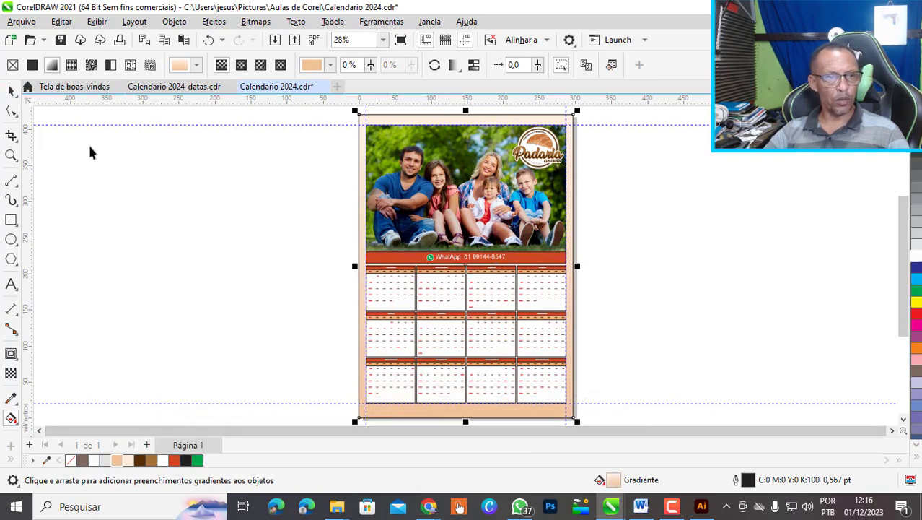
click(163, 202)
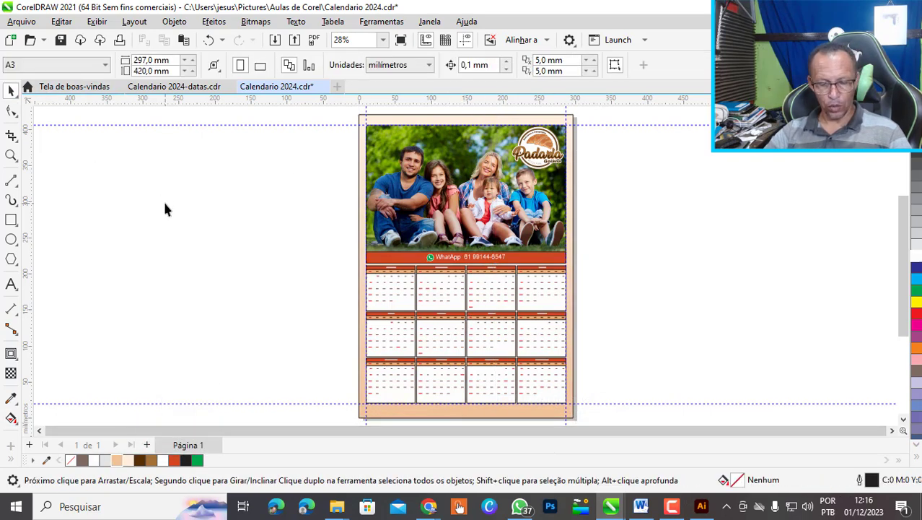
click(401, 40)
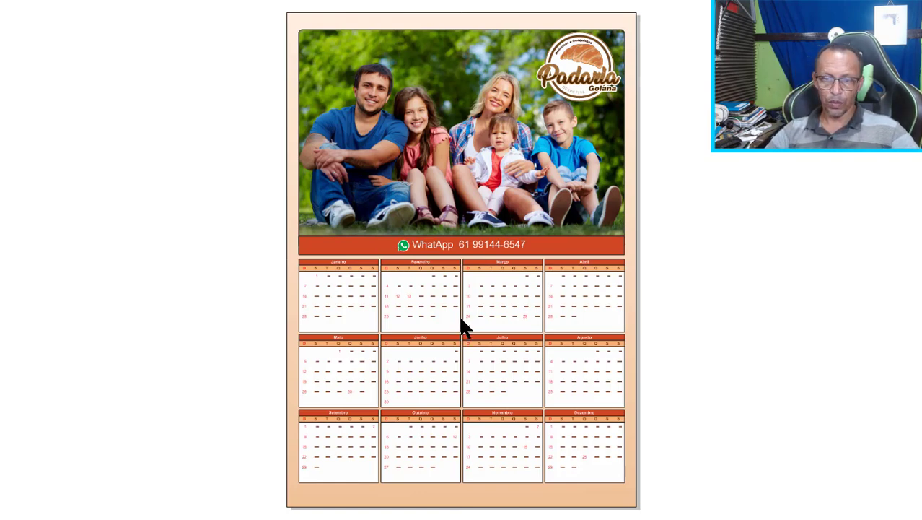
- Draw a 96.85 × 29.8 mm rectangle over the photo, stretched up to the page's top edge
click(690, 151)
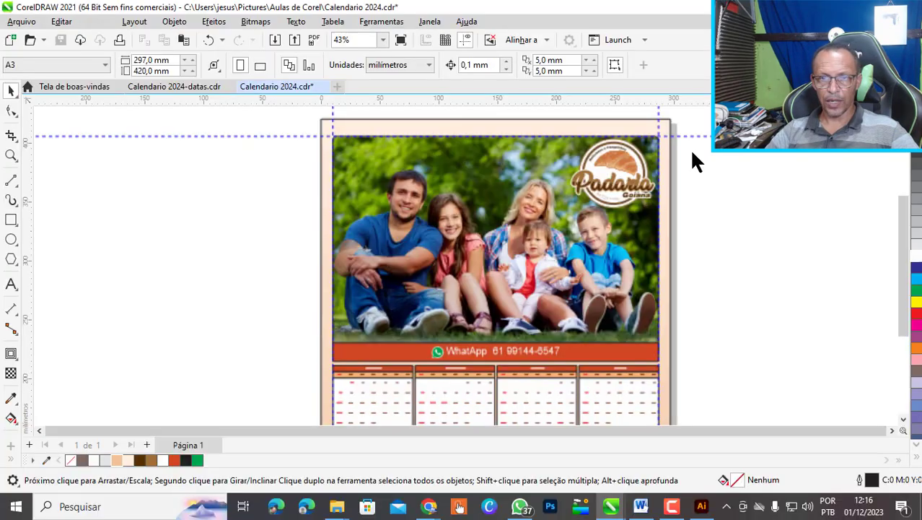
scroll(471, 122, up, 2)
scroll(469, 114, up, 1)
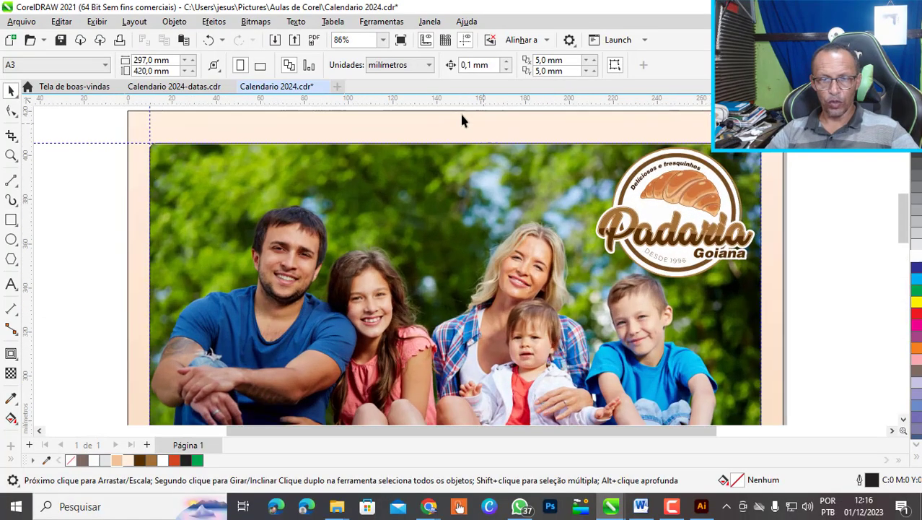
scroll(489, 154, down, 1)
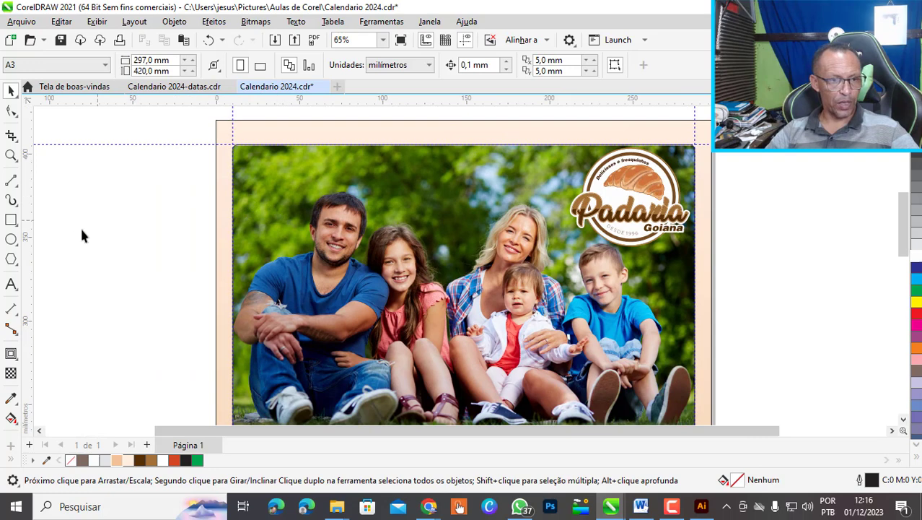
click(12, 220)
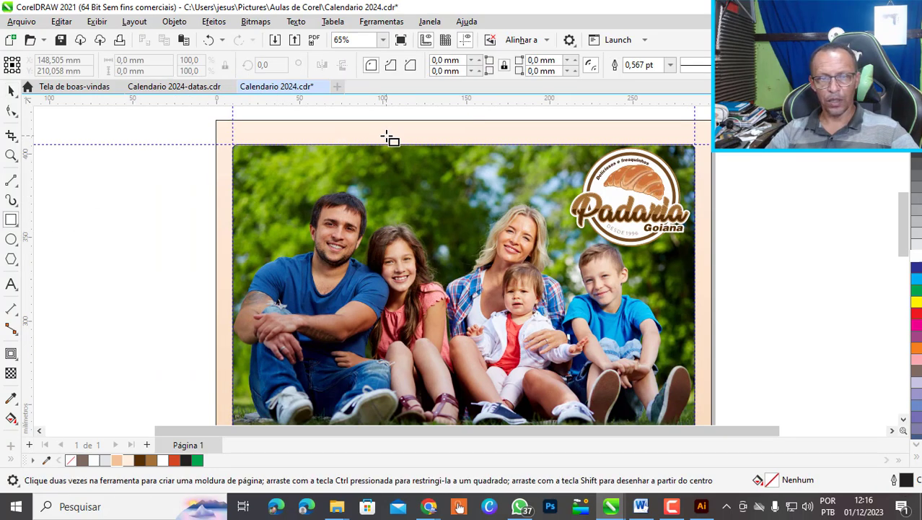
mouse_move(386, 136)
mouse_down()
mouse_move(558, 186)
mouse_move(548, 170)
mouse_up()
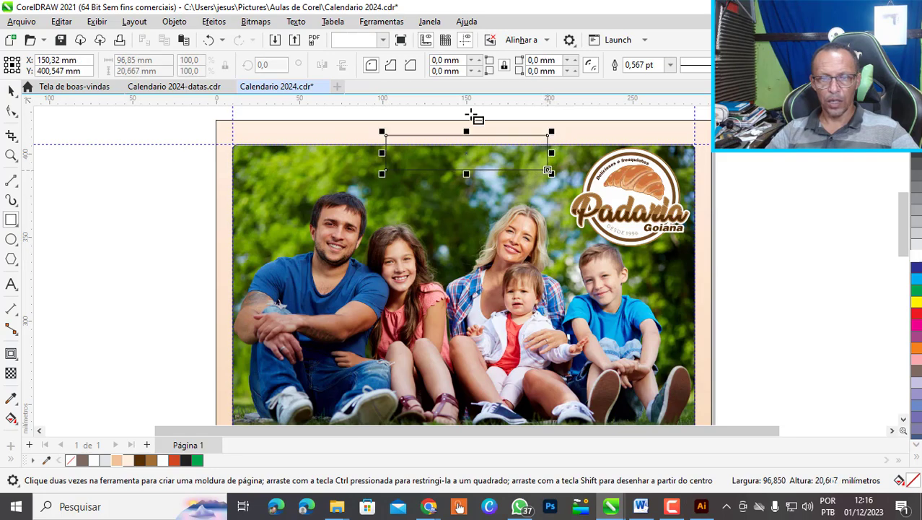
scroll(471, 123, up, 2)
drag(467, 139, 465, 121)
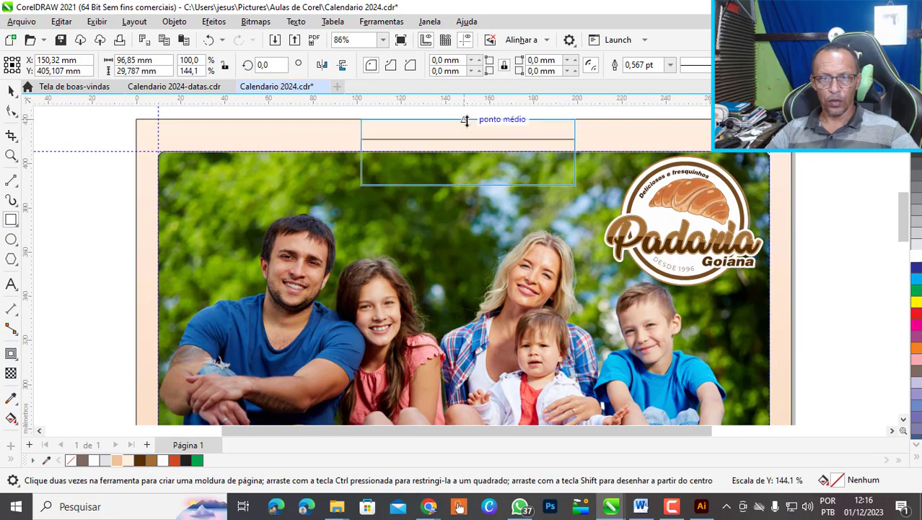
scroll(471, 121, up, 1)
scroll(470, 121, up, 1)
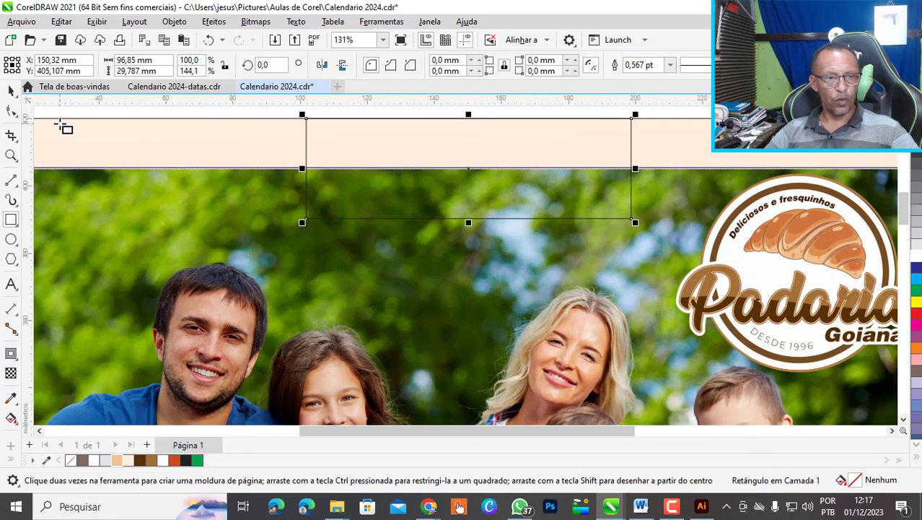
- Unlock independent corner rounding on the rectangle and try a 50 mm lower corner radius
click(14, 111)
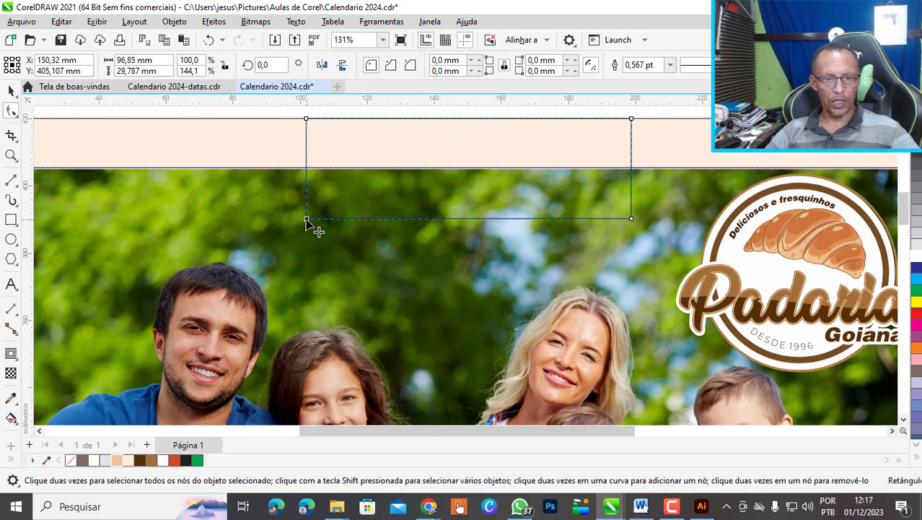
click(503, 61)
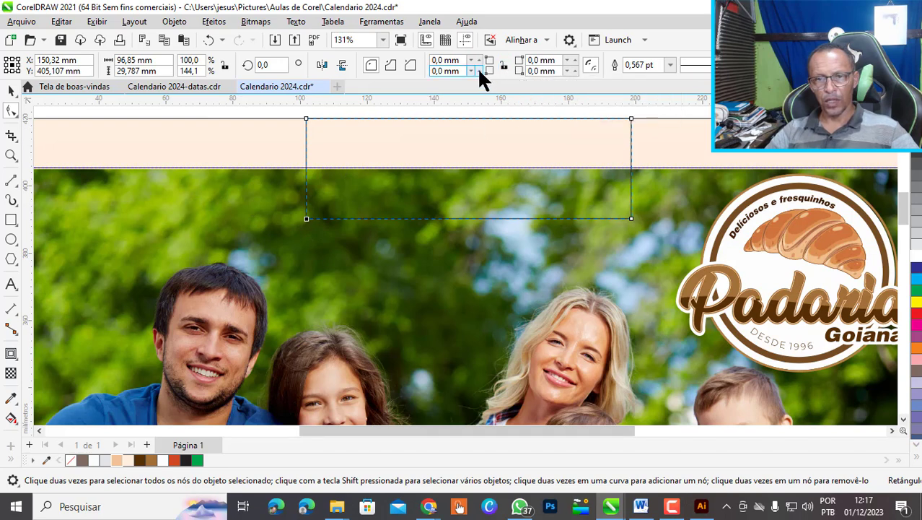
click(479, 70)
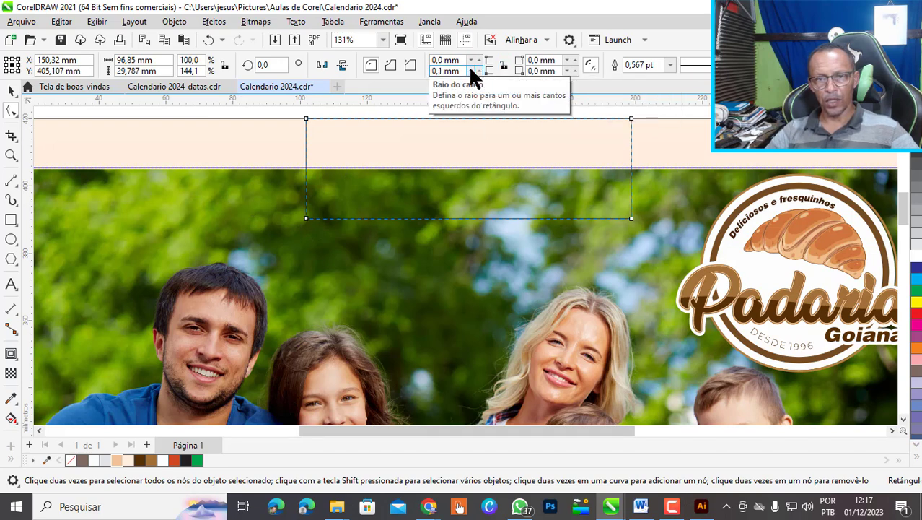
click(461, 70)
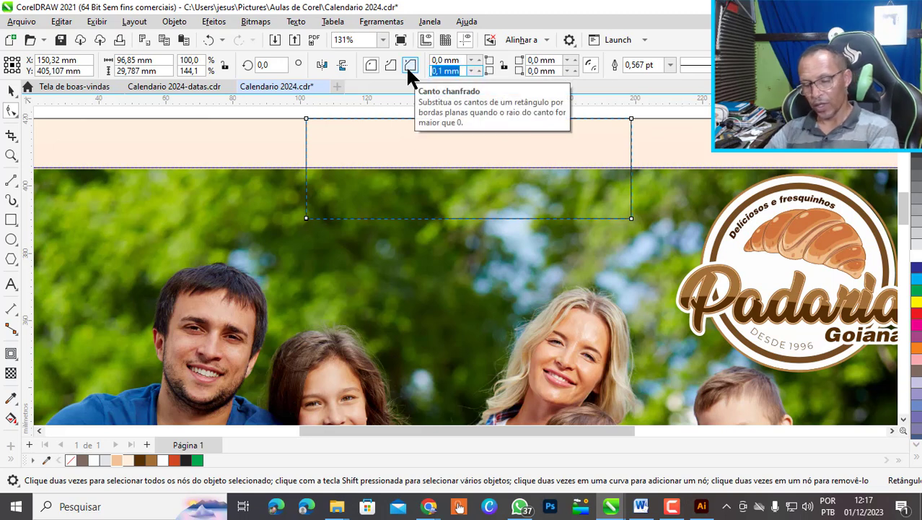
text(50)
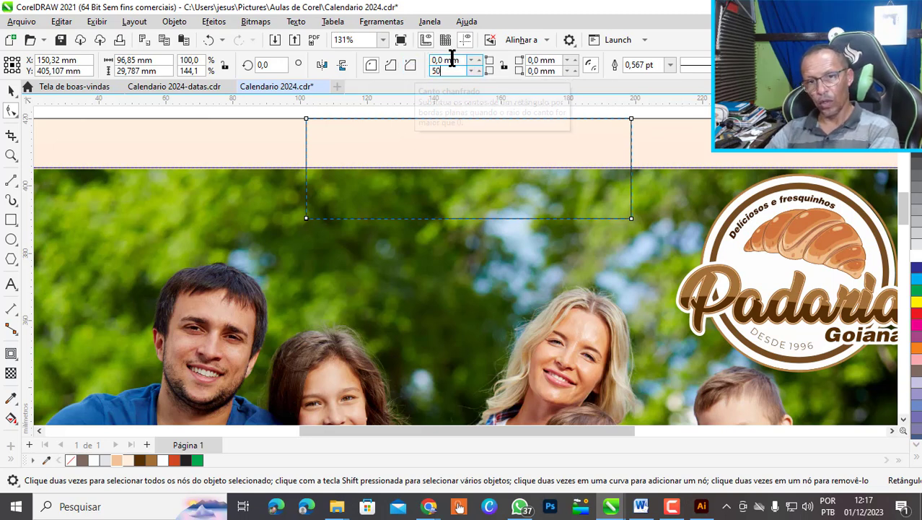
drag(450, 71, 425, 72)
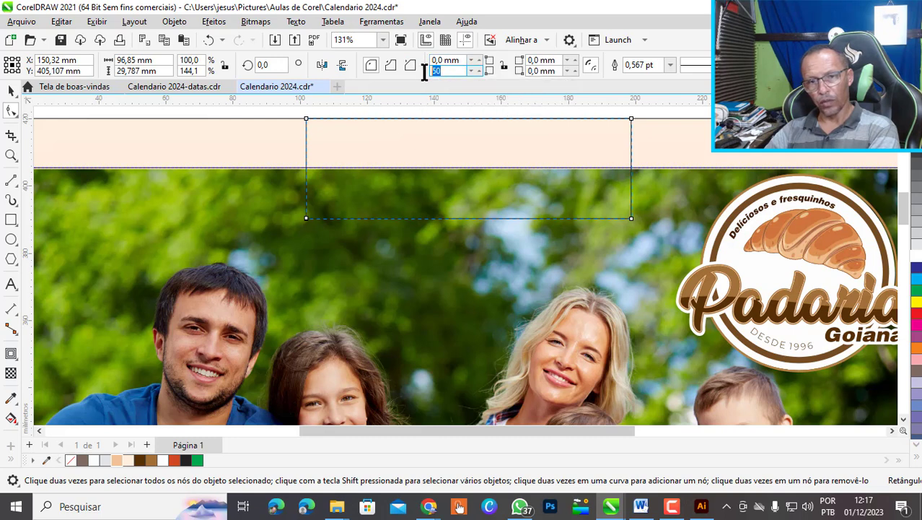
click(479, 70)
- Set the lower-left and lower-right corner radii to 10 mm
drag(463, 71, 423, 72)
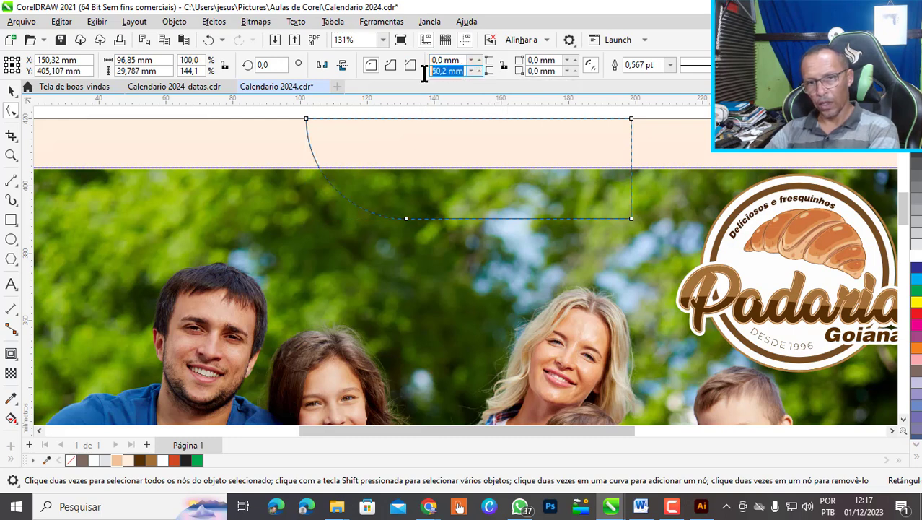
text(10)
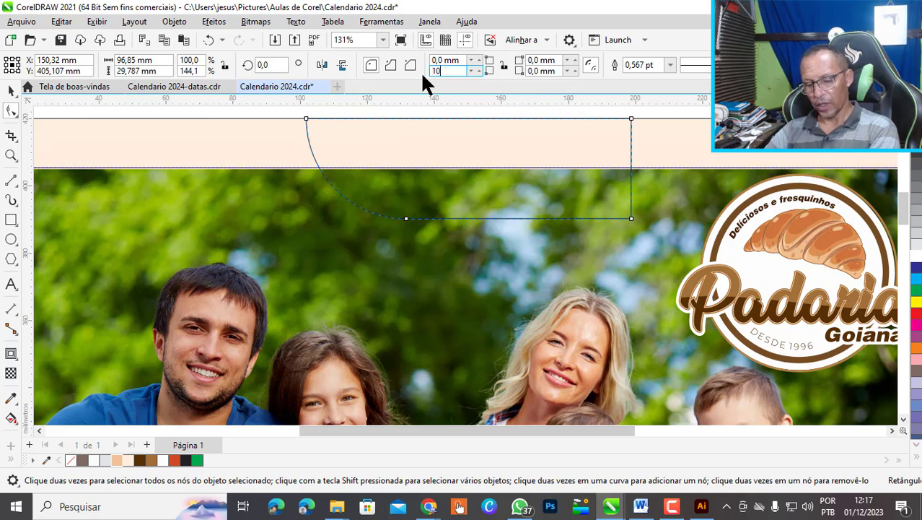
key(Return)
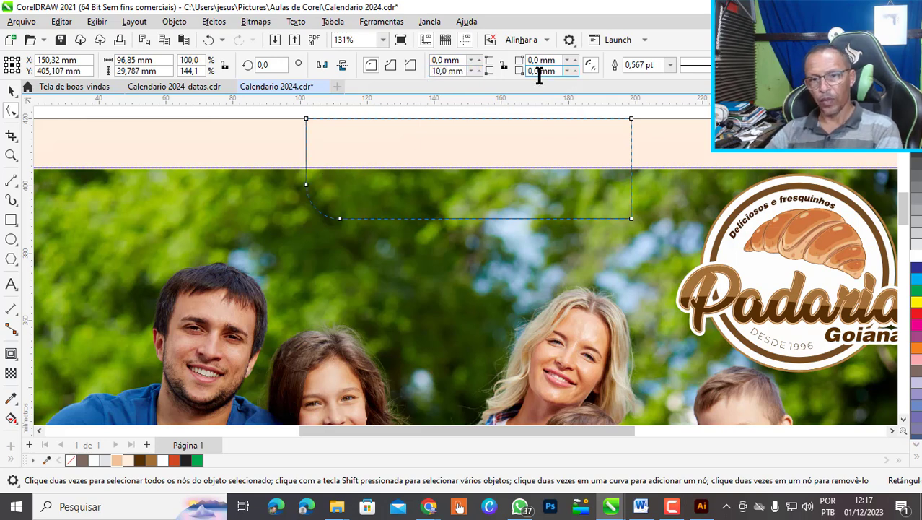
click(553, 68)
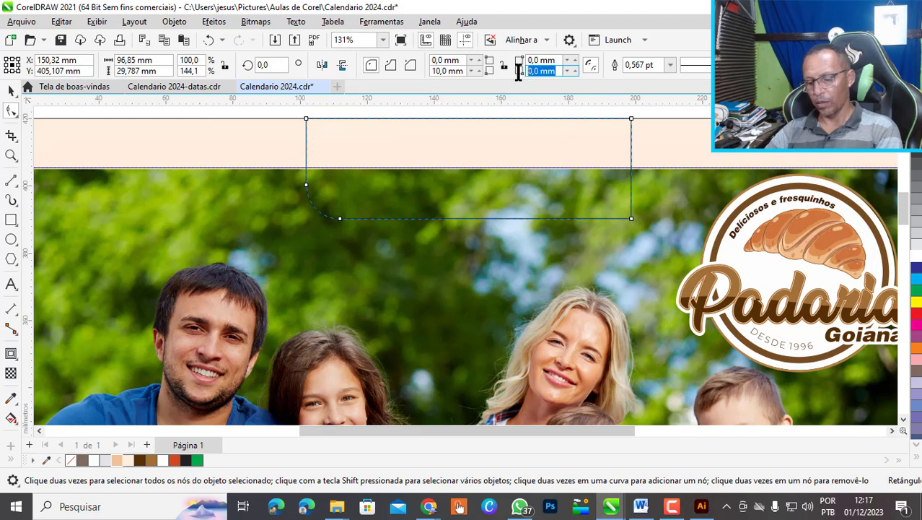
text(10)
key(Return)
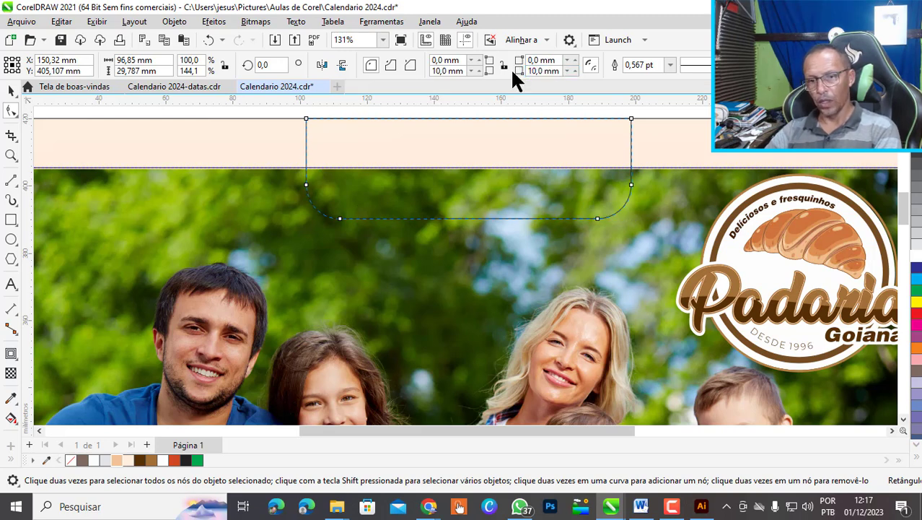
click(13, 92)
scroll(402, 157, down, 3)
- Fill the rounded top tab rectangle brown
click(446, 122)
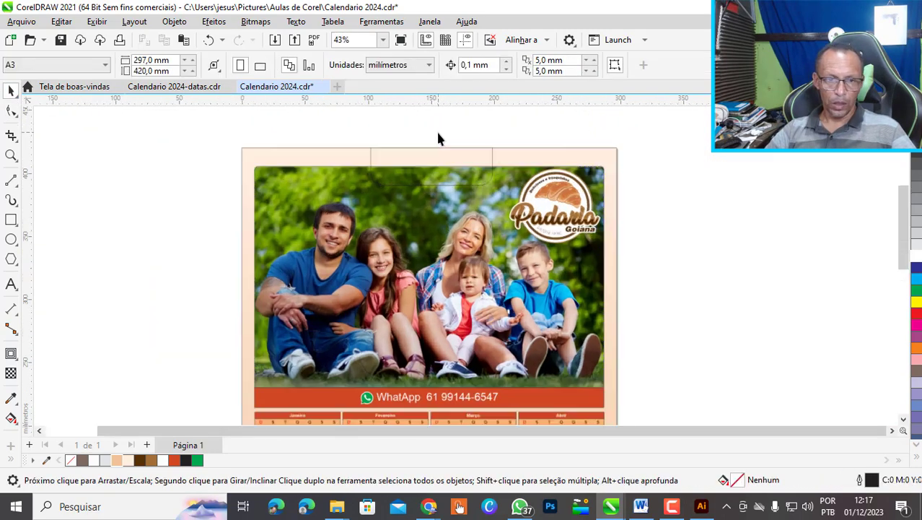
scroll(437, 139, up, 1)
scroll(465, 168, up, 1)
click(465, 168)
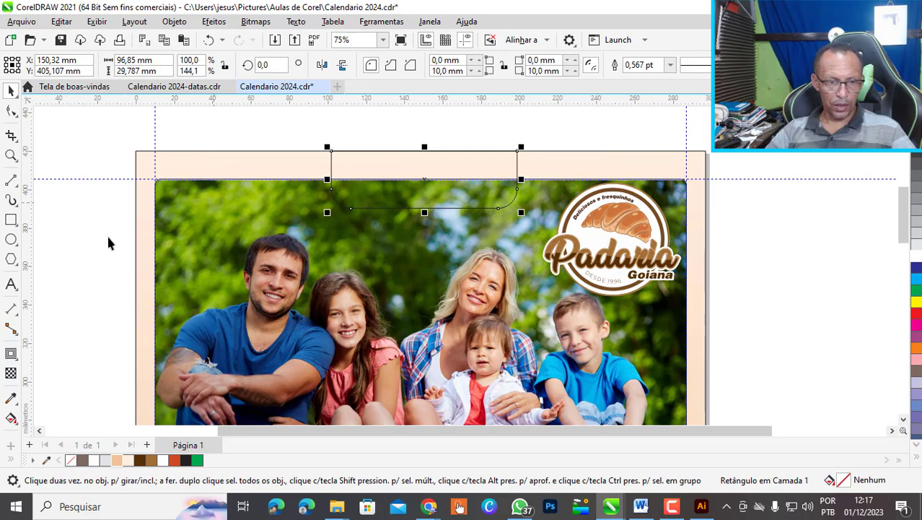
click(150, 460)
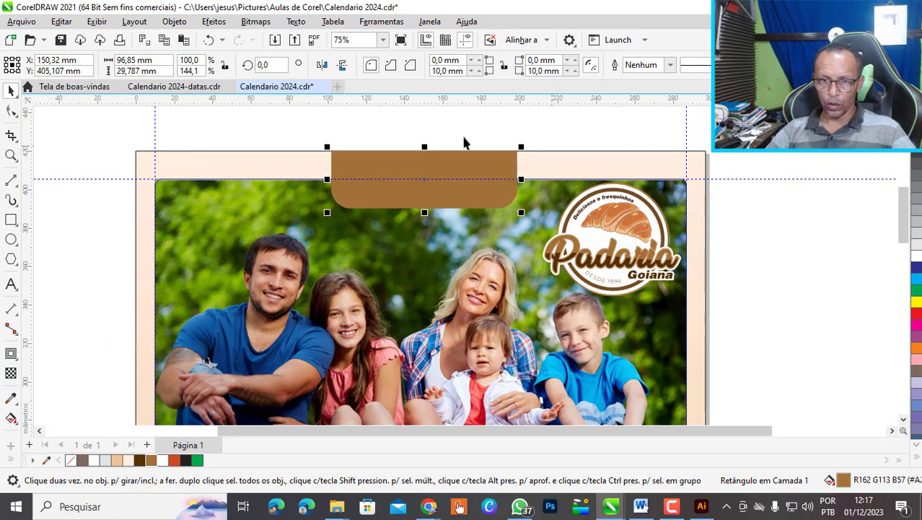
scroll(464, 142, down, 4)
click(599, 137)
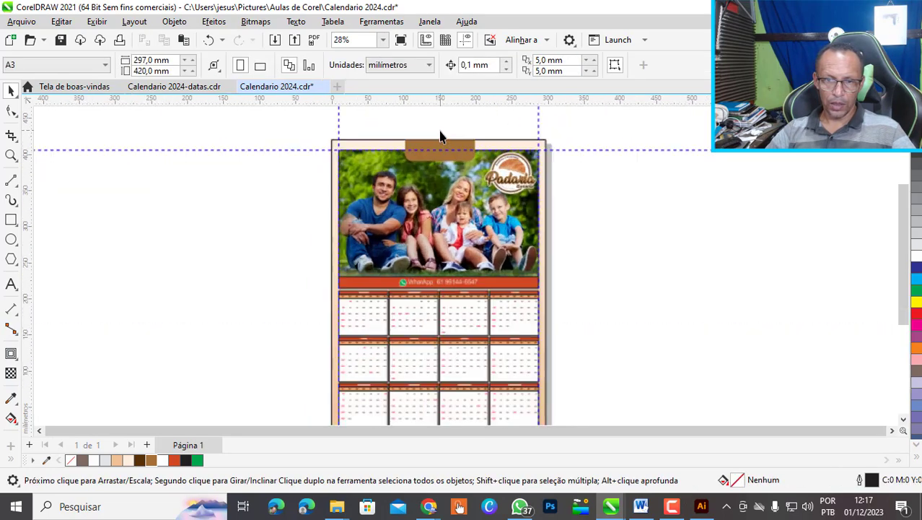
scroll(443, 135, up, 1)
scroll(442, 141, up, 1)
scroll(440, 150, up, 2)
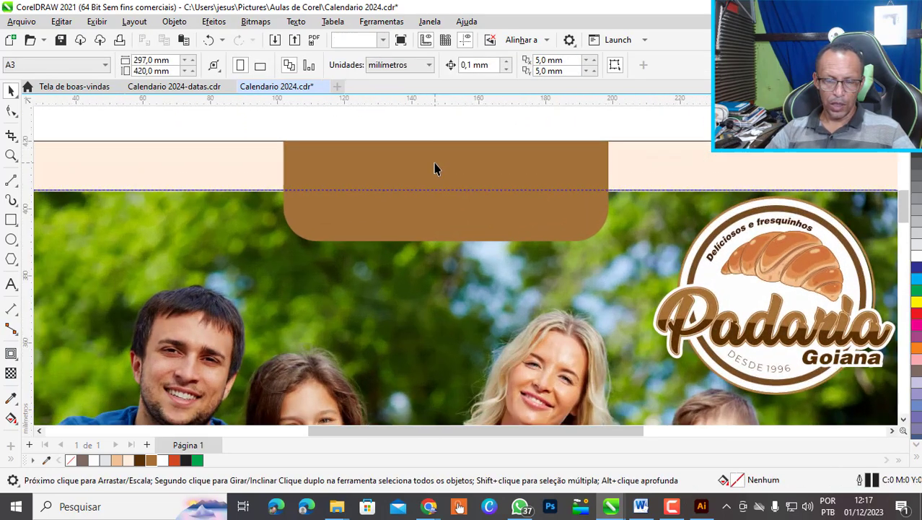
- Duplicate the brown tab, fill the back copy light peach, and realign the two
click(435, 168)
scroll(435, 168, up, 1)
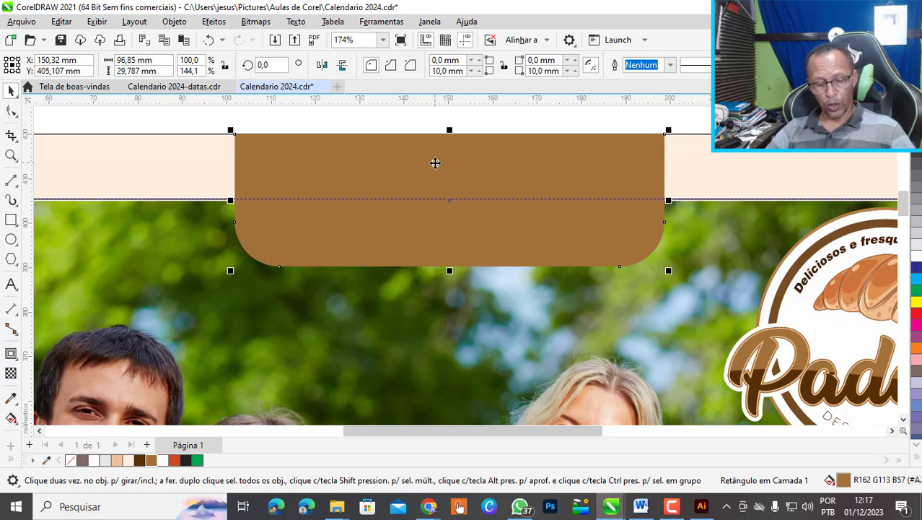
key(Right)
key(Up)
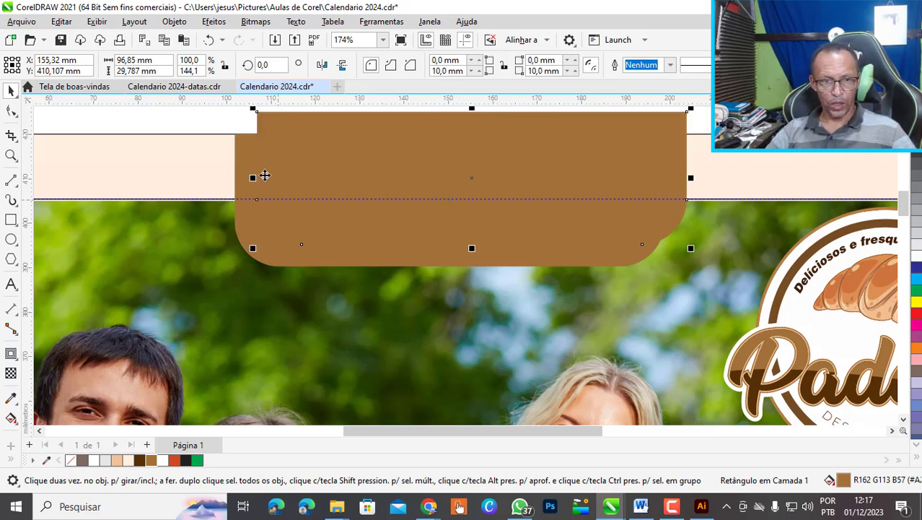
key(Left)
key(Down)
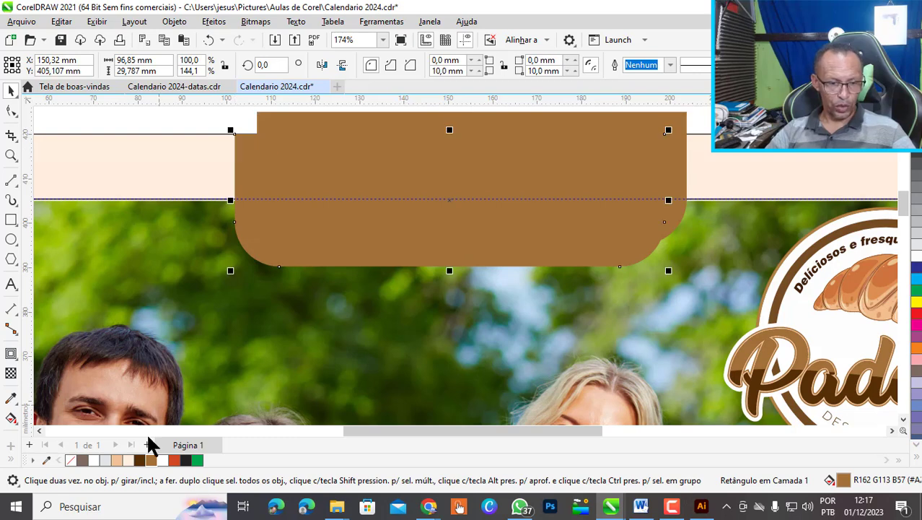
click(118, 461)
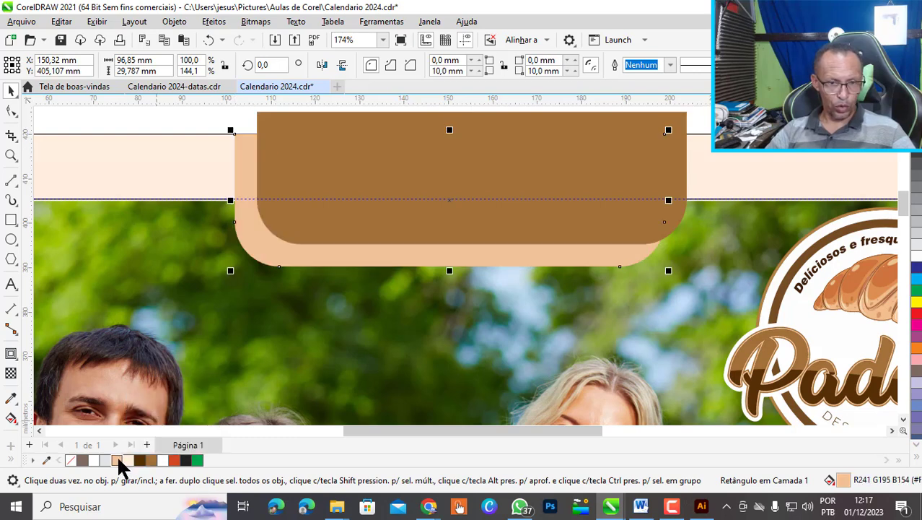
drag(357, 186, 361, 187)
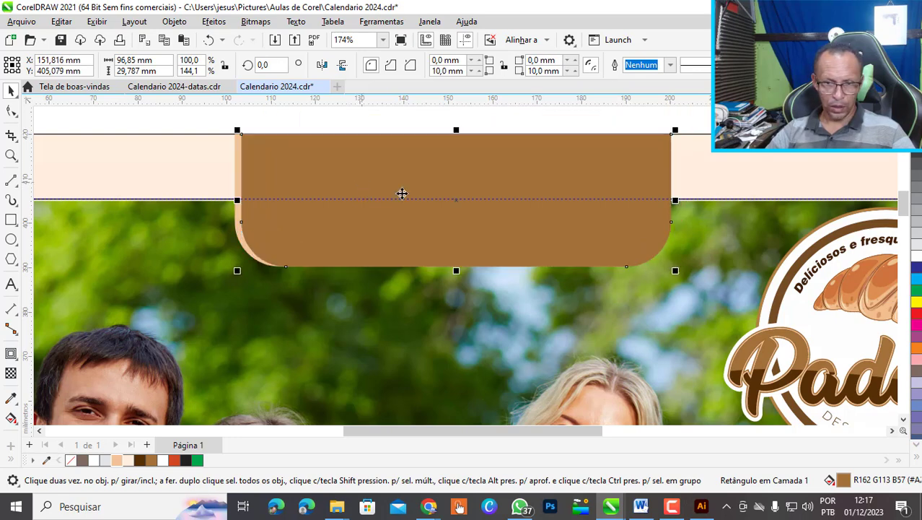
- Shrink the brown tab to about 95% so a peach rim shows around it
drag(675, 271, 678, 270)
scroll(462, 260, up, 1)
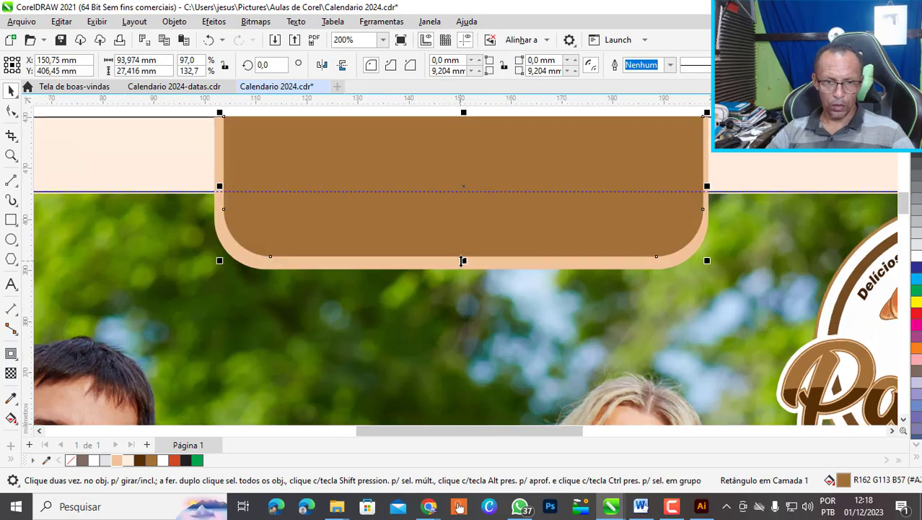
scroll(463, 259, down, 3)
scroll(425, 243, down, 1)
click(457, 171)
scroll(457, 171, up, 3)
scroll(436, 244, up, 1)
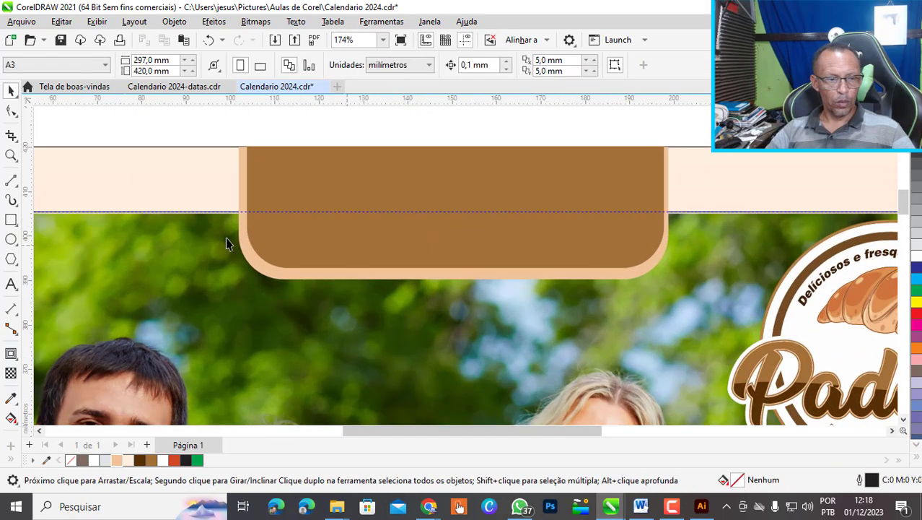
- Add white '2024' text on the brown tab and view the calendar in full-screen preview
click(12, 285)
click(298, 130)
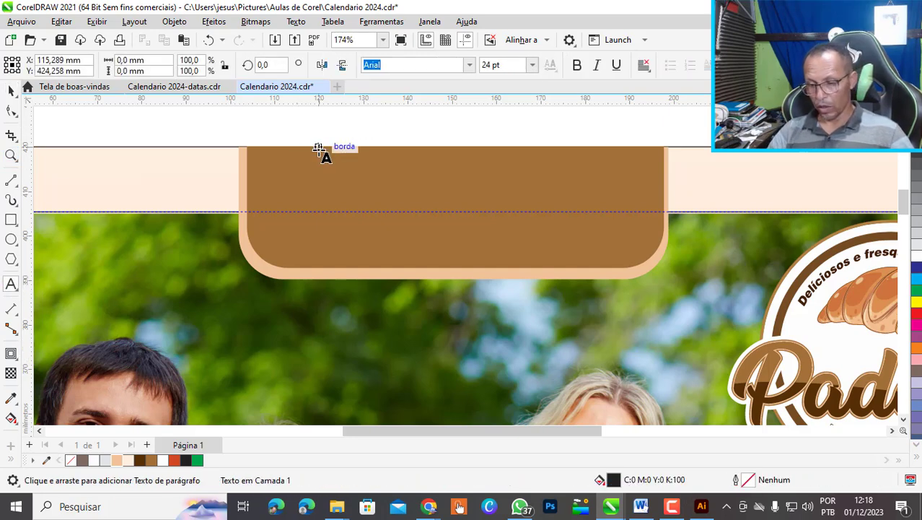
text(20)
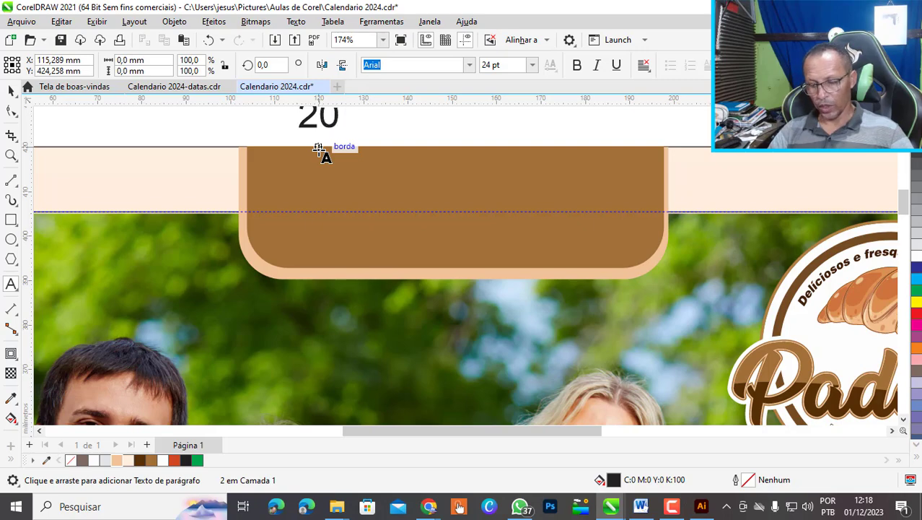
text(24)
scroll(322, 154, down, 1)
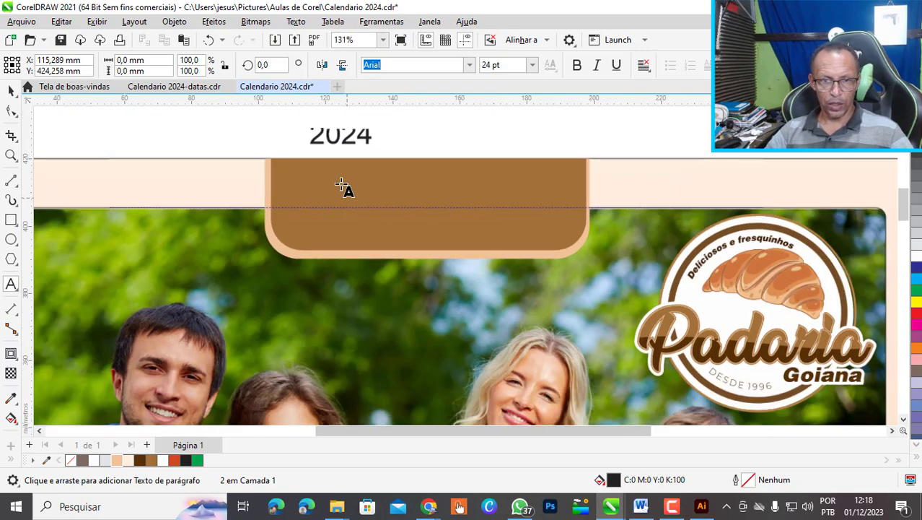
mouse_move(342, 132)
mouse_down()
mouse_move(428, 199)
mouse_move(432, 218)
mouse_up()
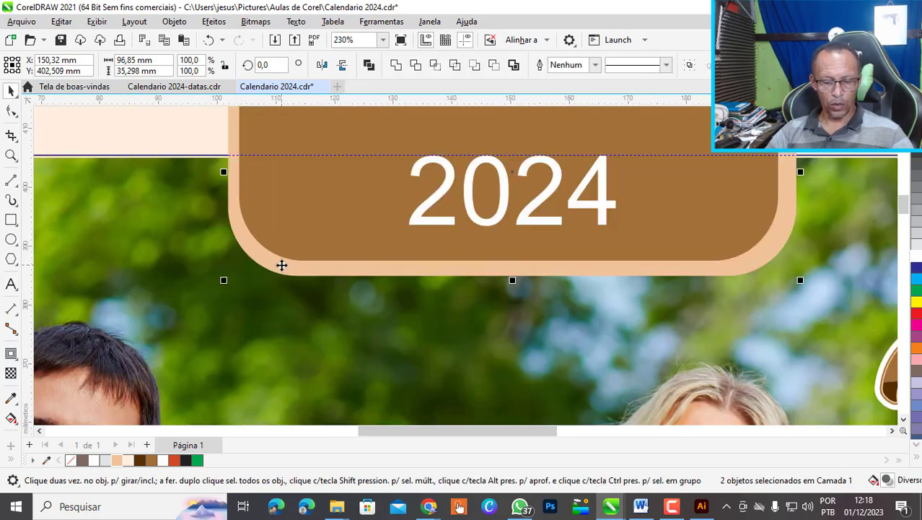
scroll(476, 317, down, 1)
key(F9)
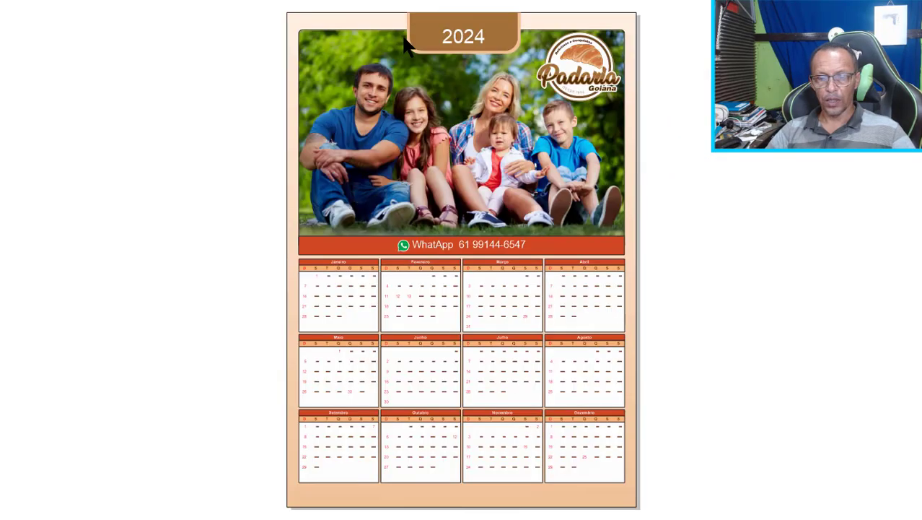